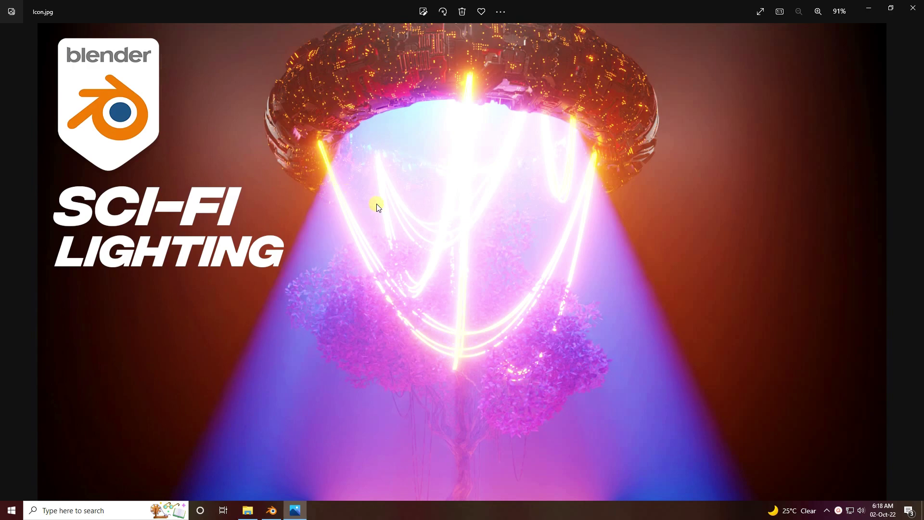
# Examine the two sci-fi lighting reference renders and close the image viewer to return to Blender.
pyautogui.click(10, 260)
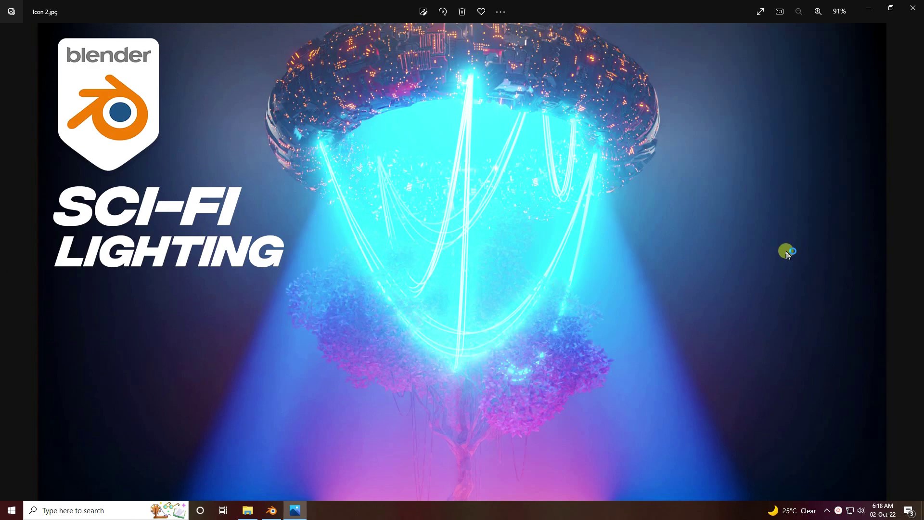
pyautogui.click(920, 249)
pyautogui.click(913, 8)
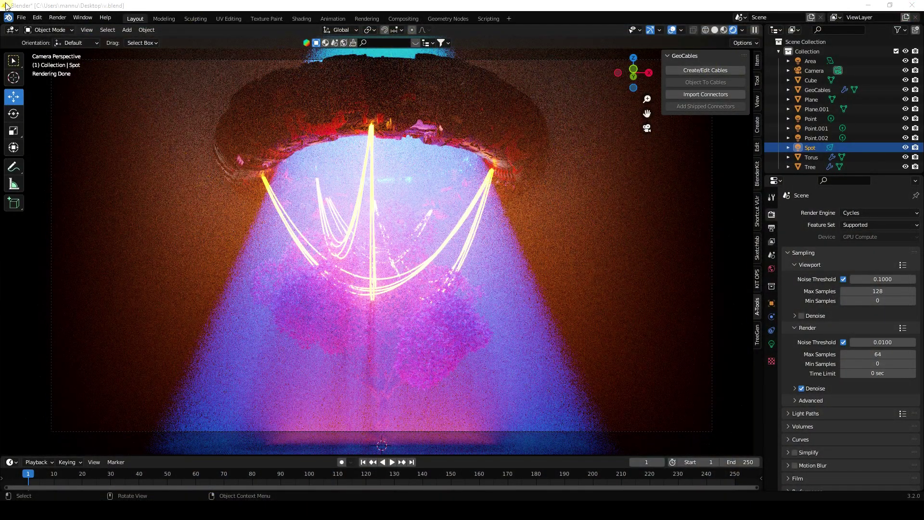
# Start a new General file and delete the default camera, cube and light.
pyautogui.click(21, 17)
pyautogui.moveTo(32, 28)
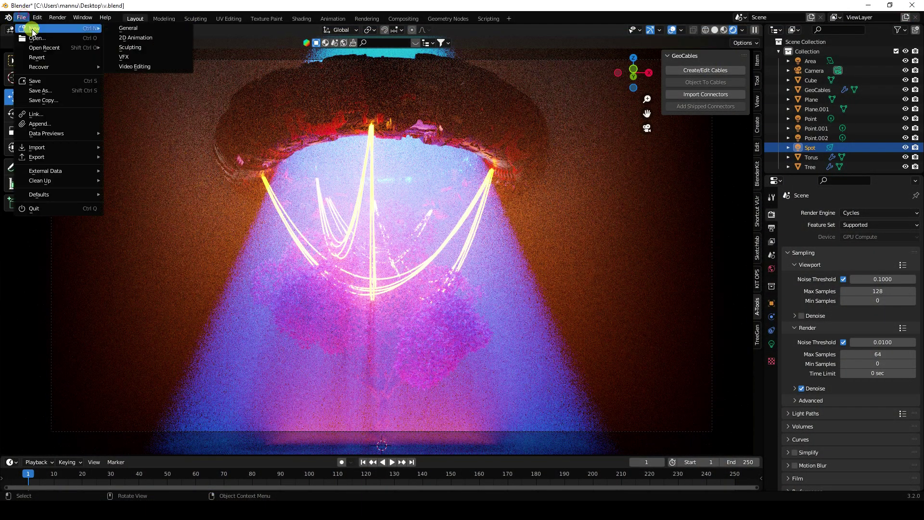
pyautogui.click(127, 28)
pyautogui.click(480, 279)
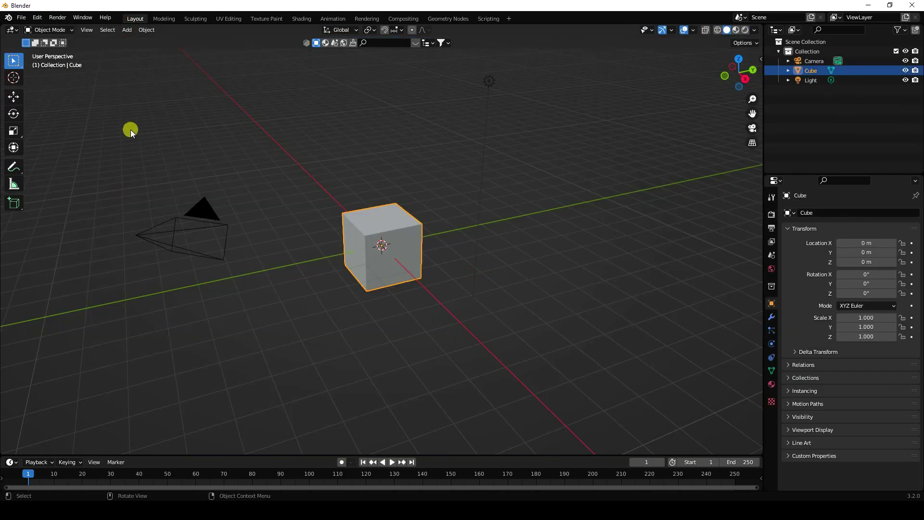
pyautogui.moveTo(124, 129); pyautogui.dragTo(626, 346)
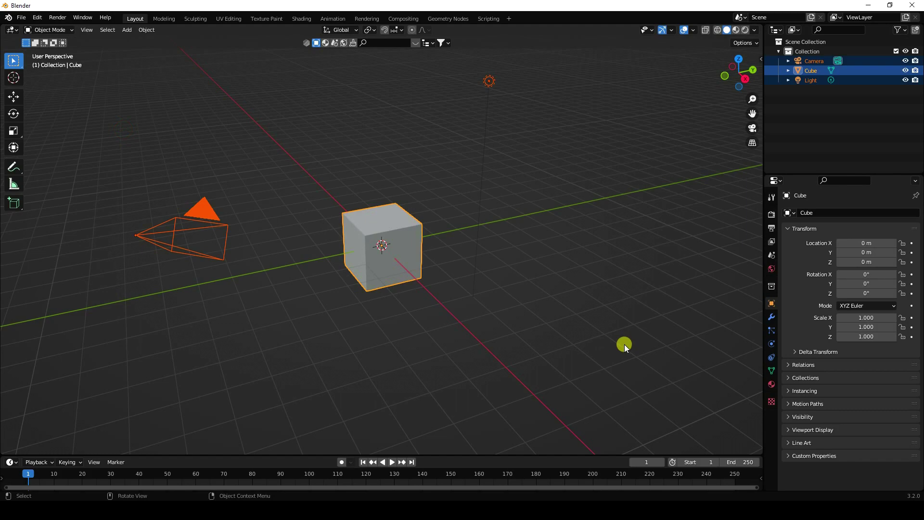
pyautogui.press('Delete')
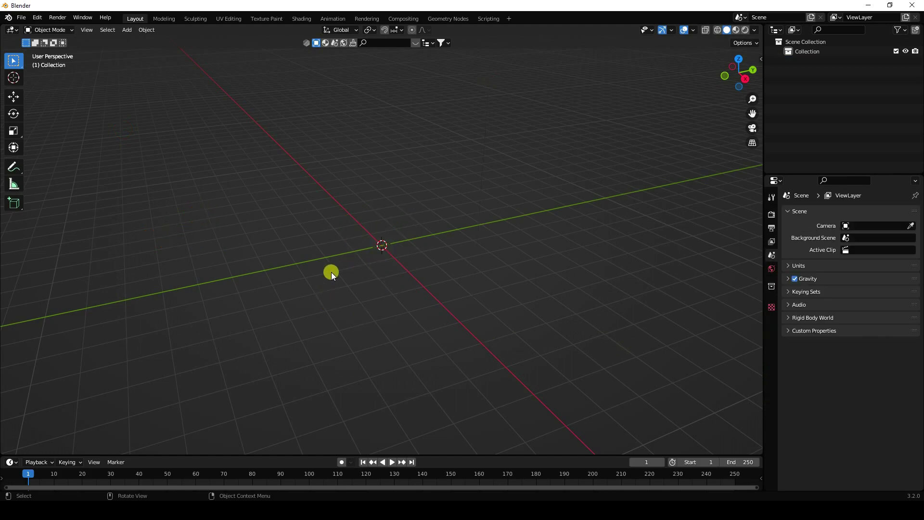
# Add a torus mesh with a major radius of 2 m and a minor radius of 0.5 m.
pyautogui.click(128, 30)
pyautogui.moveTo(136, 38)
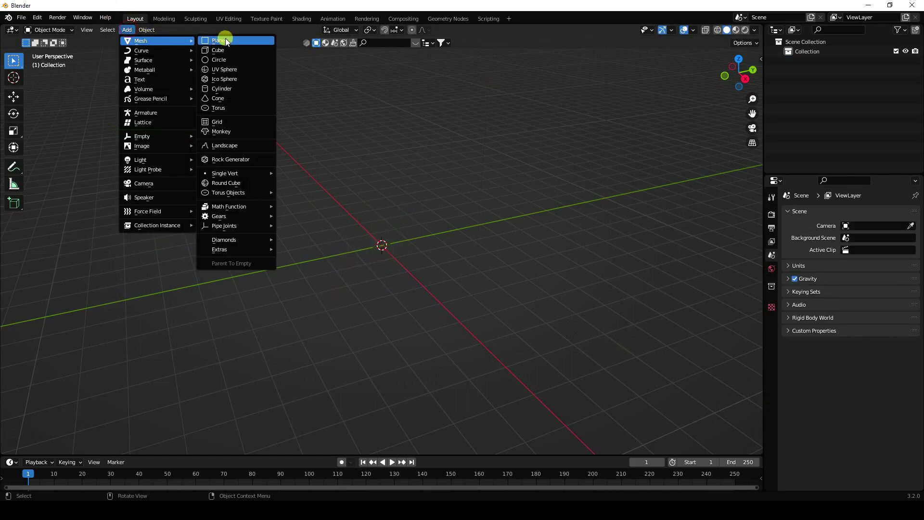
pyautogui.click(222, 108)
pyautogui.click(39, 447)
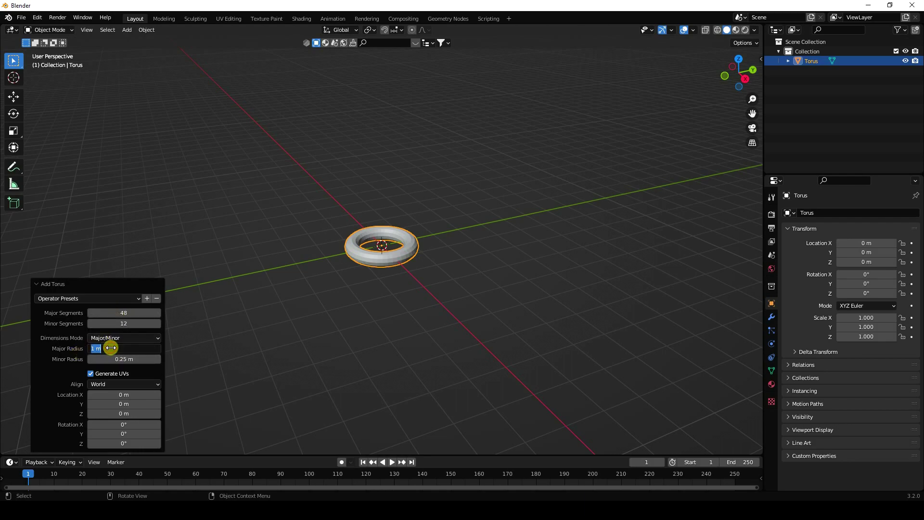
pyautogui.press('Return')
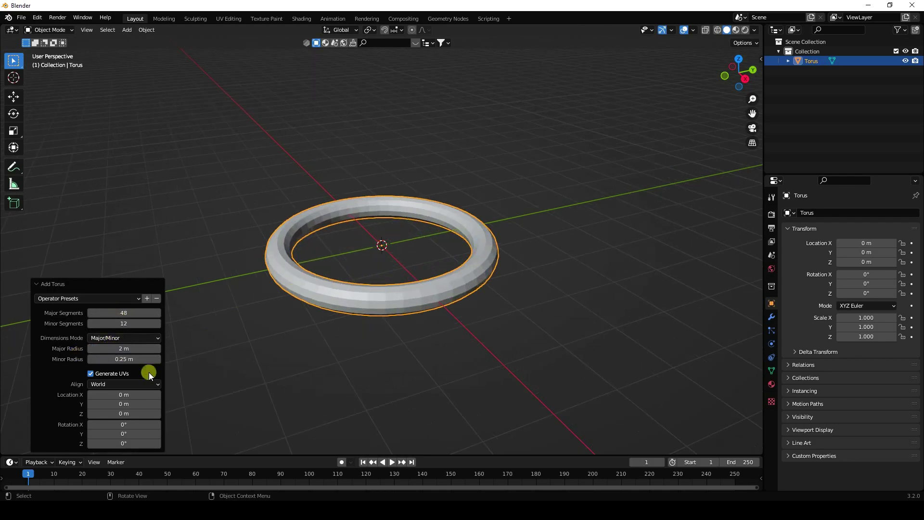
pyautogui.click(131, 359)
pyautogui.write('0')
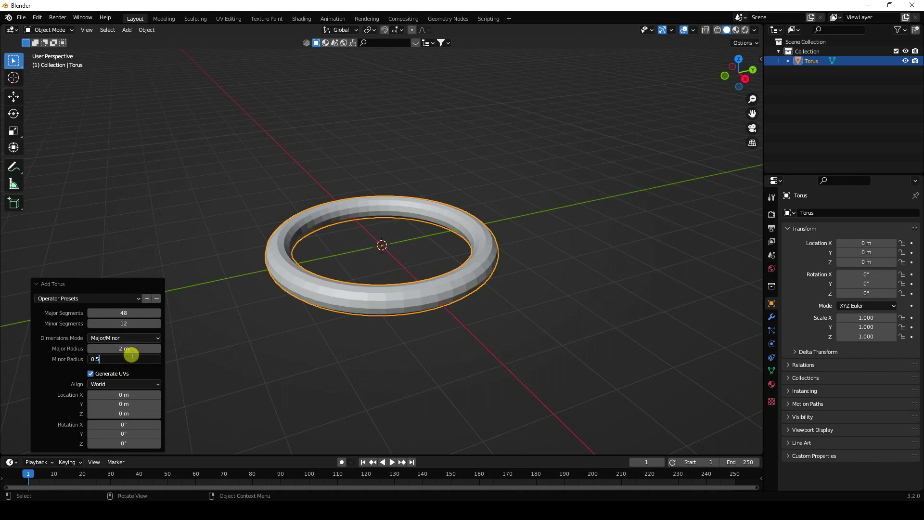
pyautogui.write('.5')
pyautogui.press('Return')
# Set the torus to 150 major segments and 75 minor segments.
pyautogui.click(121, 313)
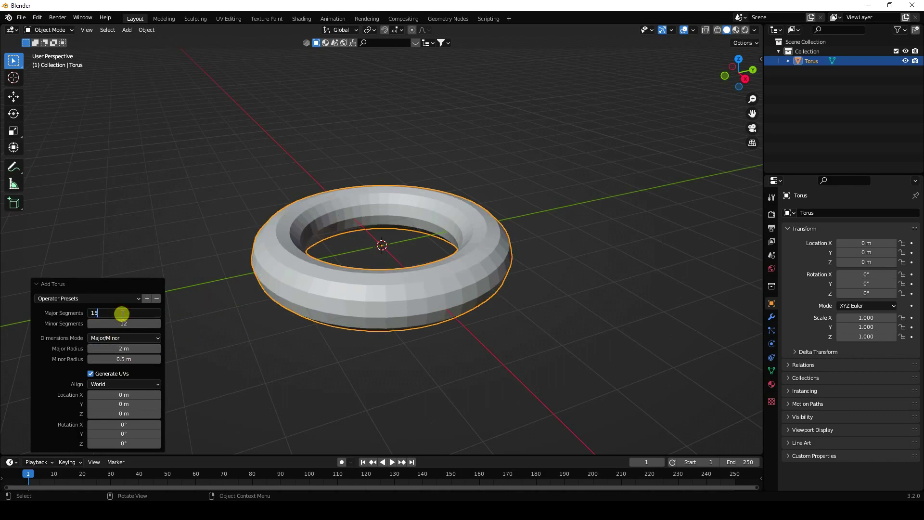
pyautogui.press('Return')
pyautogui.click(120, 325)
pyautogui.write('7')
pyautogui.press('Escape')
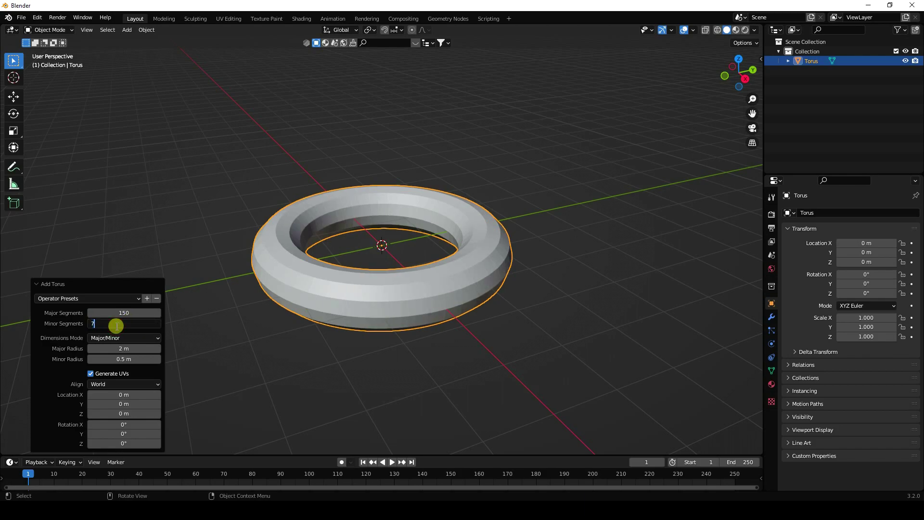
pyautogui.click(117, 326)
pyautogui.write('75')
pyautogui.press('Return')
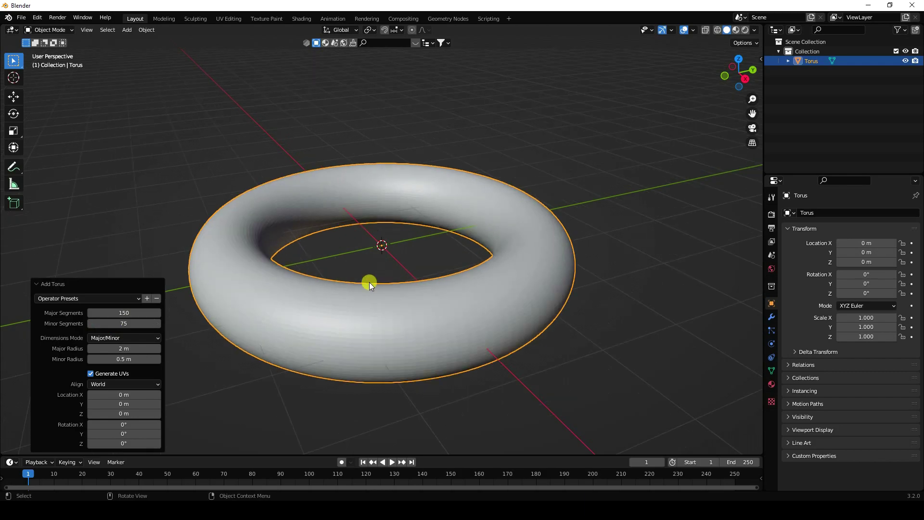
# Apply smooth shading to the torus.
pyautogui.rightClick(353, 304)
pyautogui.click(312, 303)
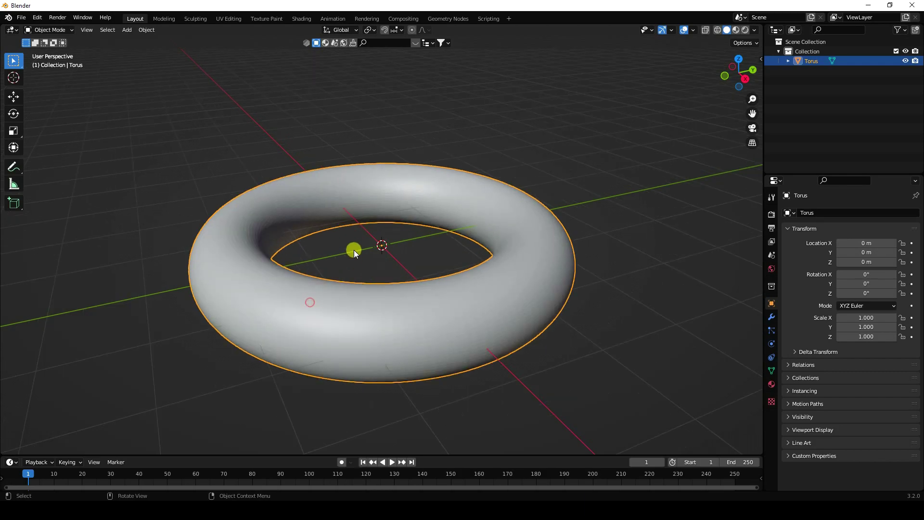
pyautogui.click(314, 260)
pyautogui.moveTo(314, 260); pyautogui.dragTo(393, 282, button='middle')
pyautogui.click(393, 282)
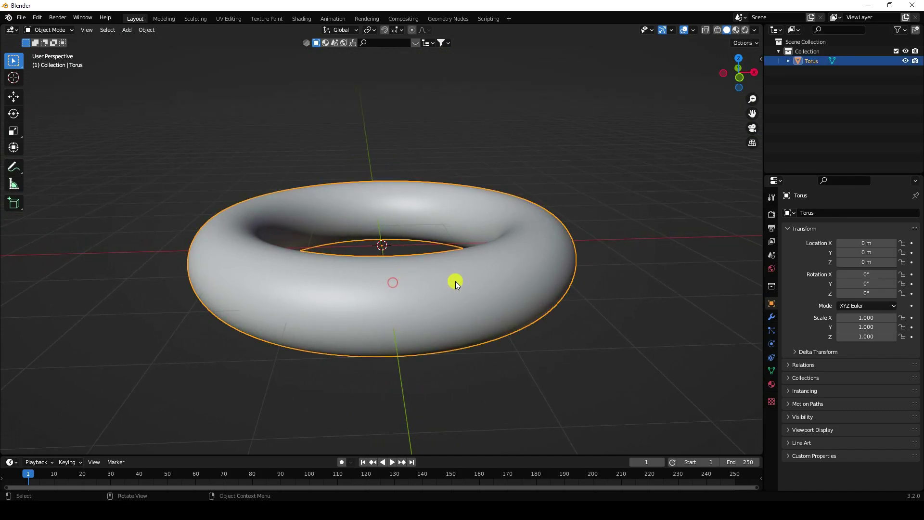
# Add a Subdivision Surface modifier to the torus with viewport and render levels of 4.
pyautogui.click(770, 317)
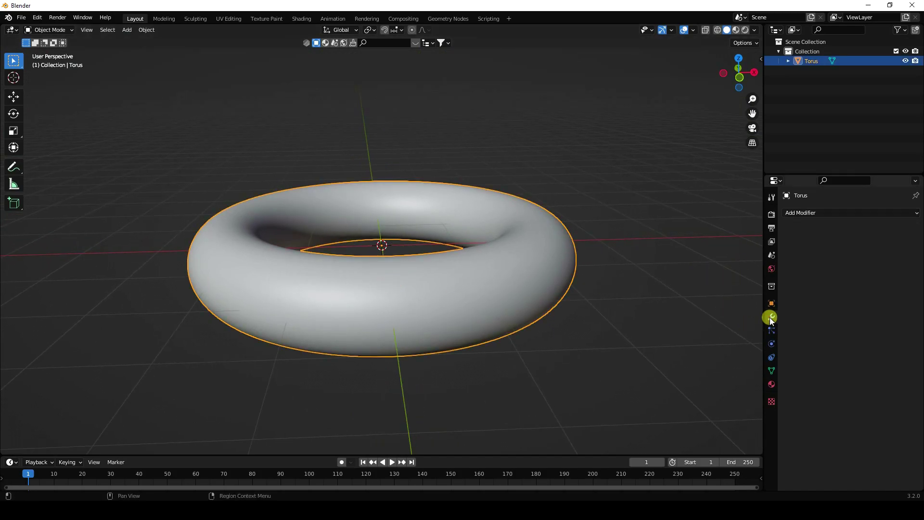
pyautogui.click(796, 212)
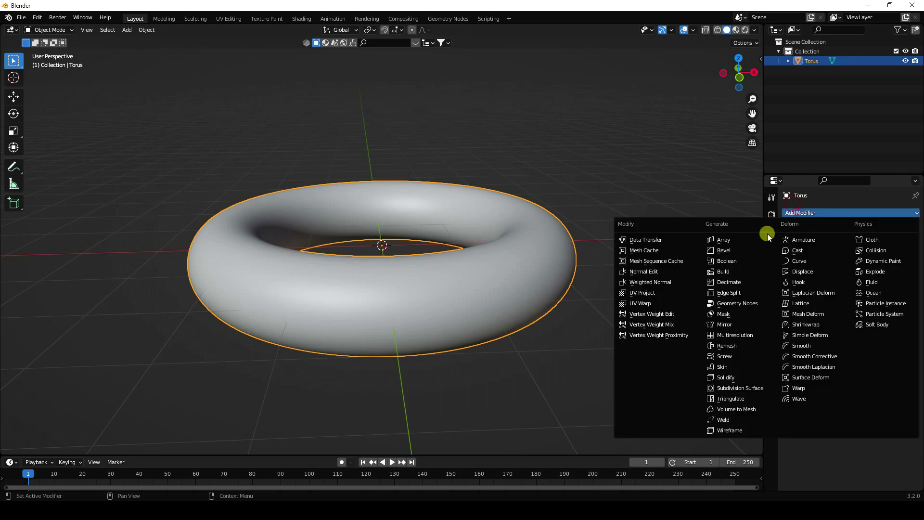
pyautogui.click(731, 388)
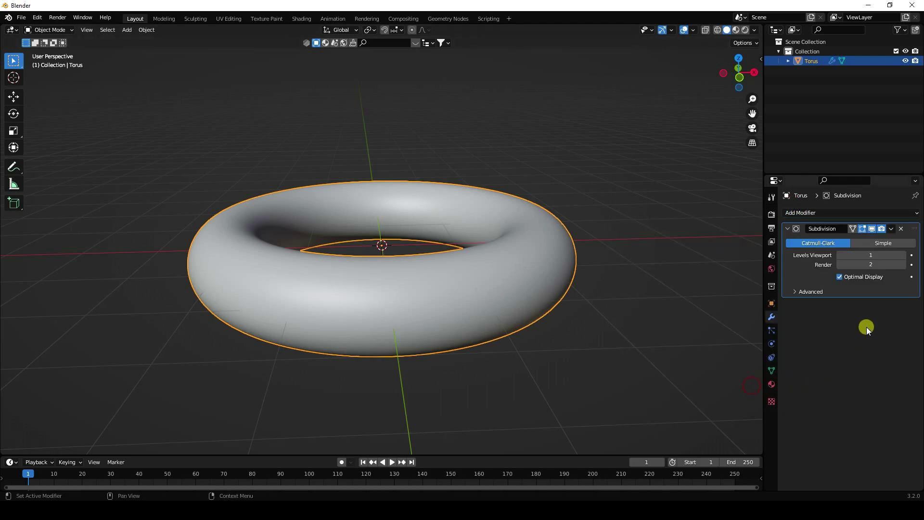
pyautogui.click(903, 256)
pyautogui.click(904, 258)
pyautogui.click(904, 257)
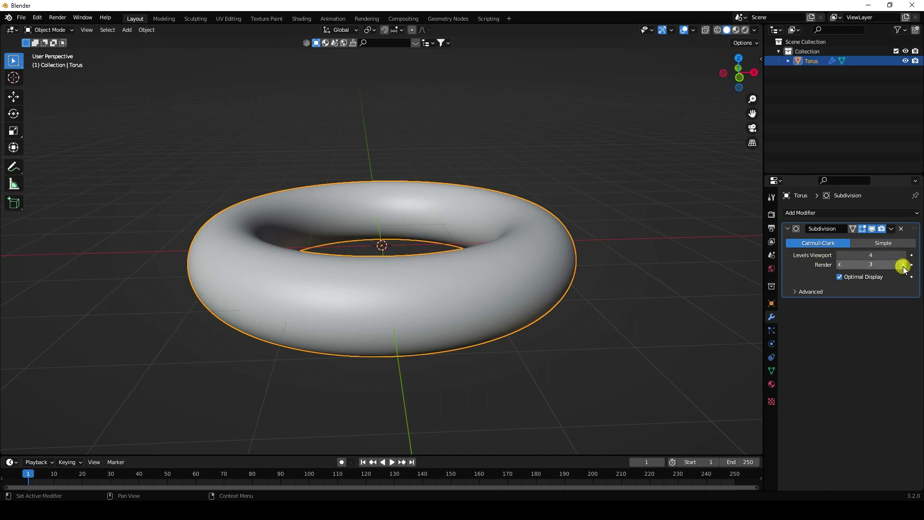
# Add a Displace modifier with a new texture, using UV coordinates and a strength of 0.3.
pyautogui.click(807, 212)
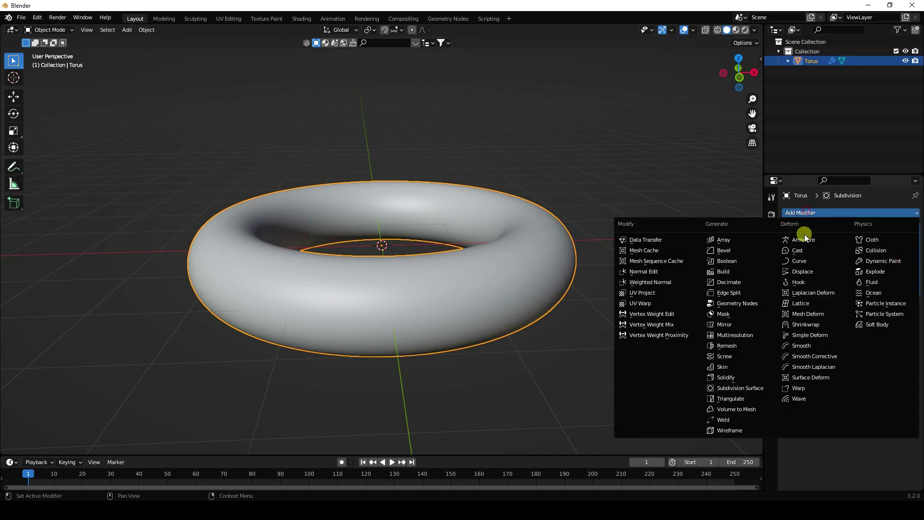
pyautogui.click(811, 270)
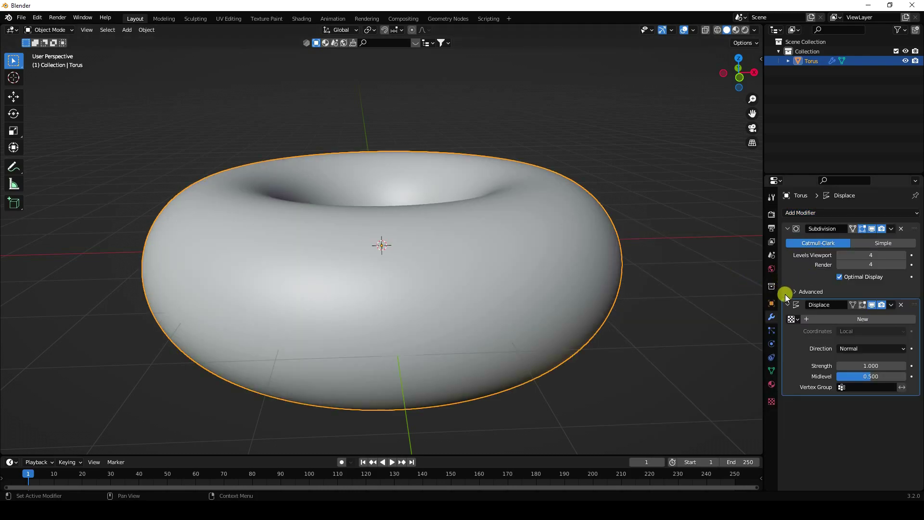
pyautogui.click(831, 318)
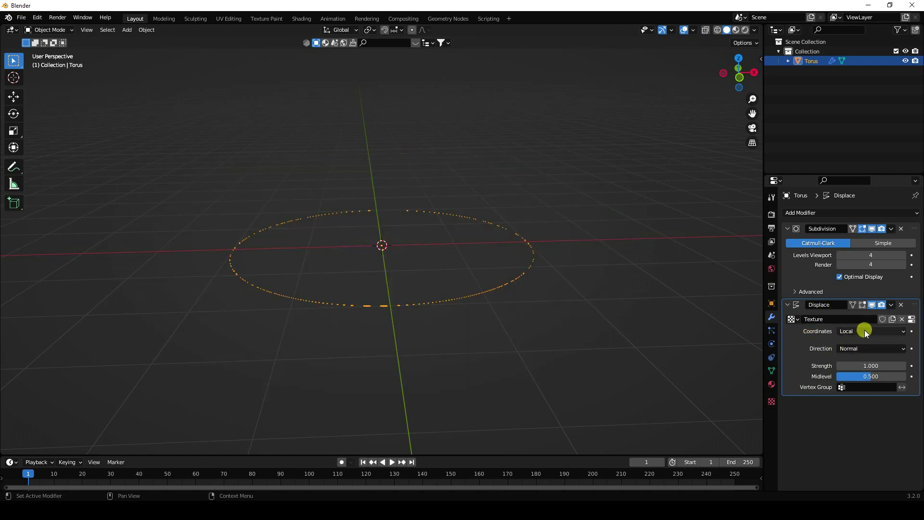
pyautogui.click(865, 330)
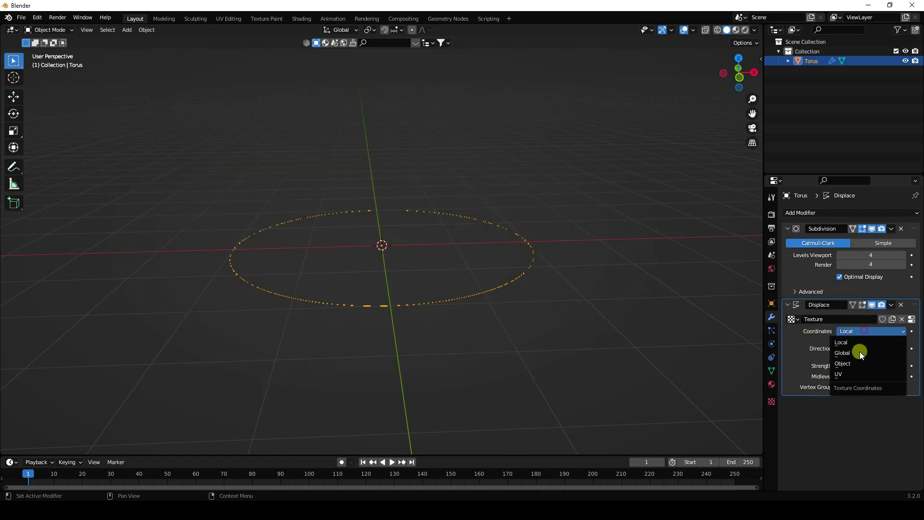
pyautogui.click(847, 374)
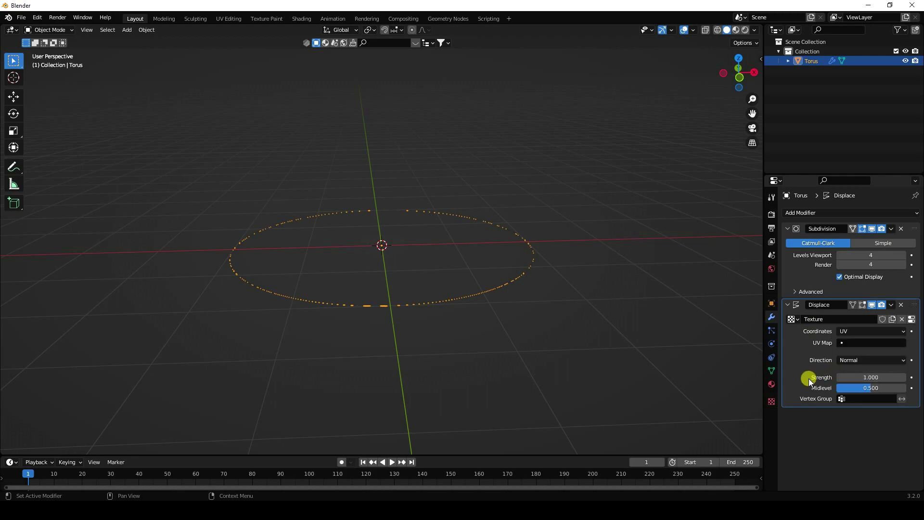
pyautogui.doubleClick(866, 377)
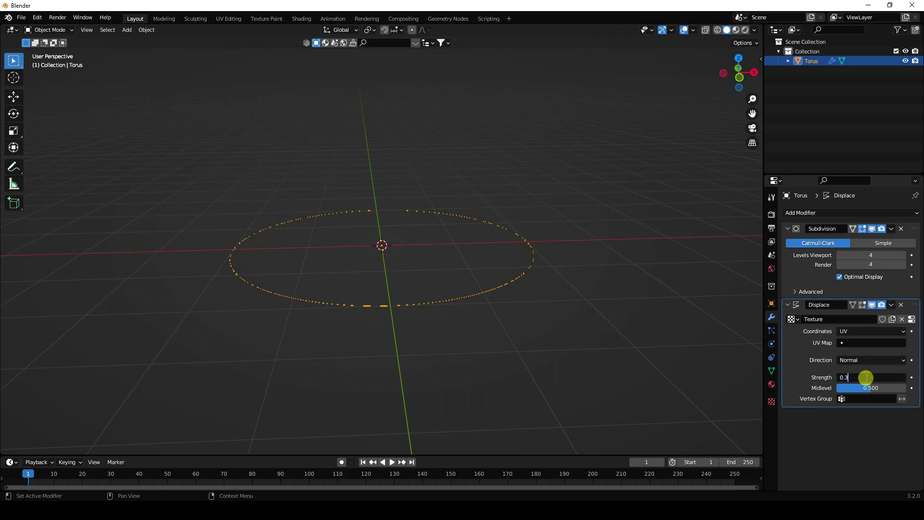
pyautogui.write('0.3')
pyautogui.press('Return')
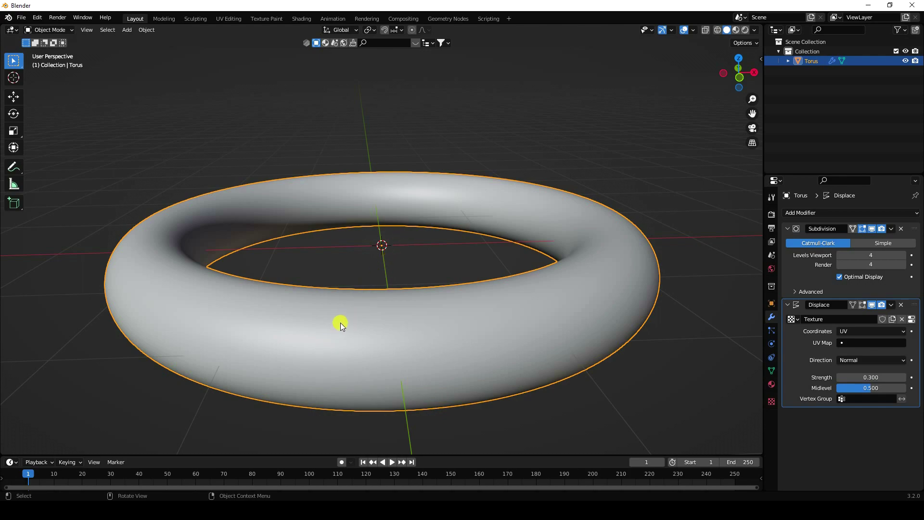
# Switch to File Explorer, examine the grayscale, color and dot-grid texture images in the Wire folder, and return to Blender.
pyautogui.hotkey('alt', 'Tab')
pyautogui.click(321, 140)
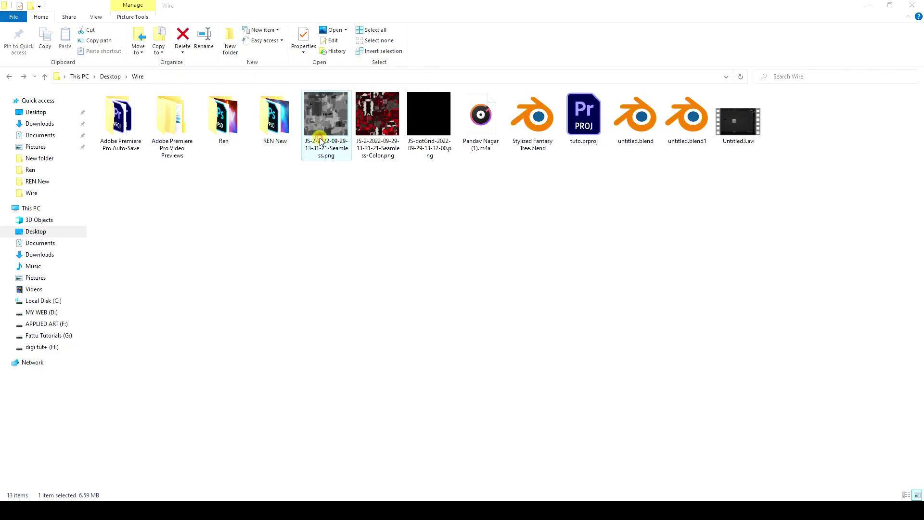
pyautogui.doubleClick(321, 140)
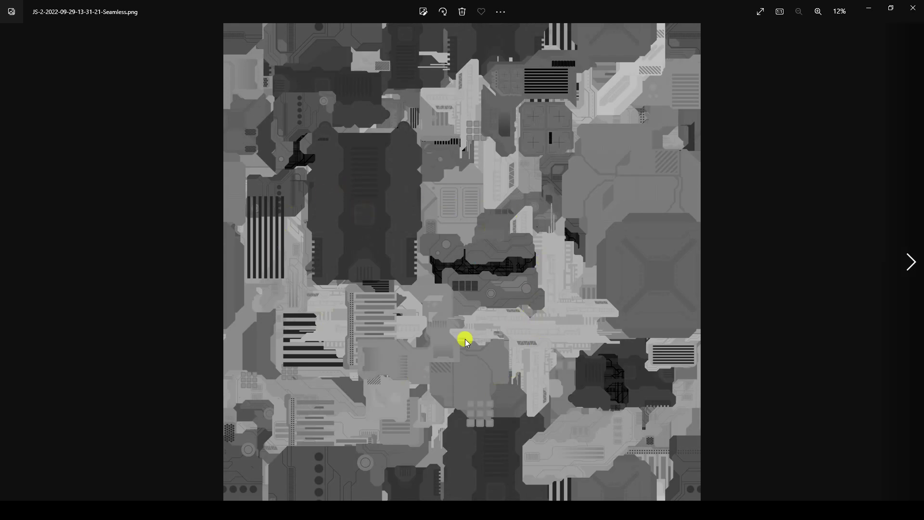
pyautogui.press('Right')
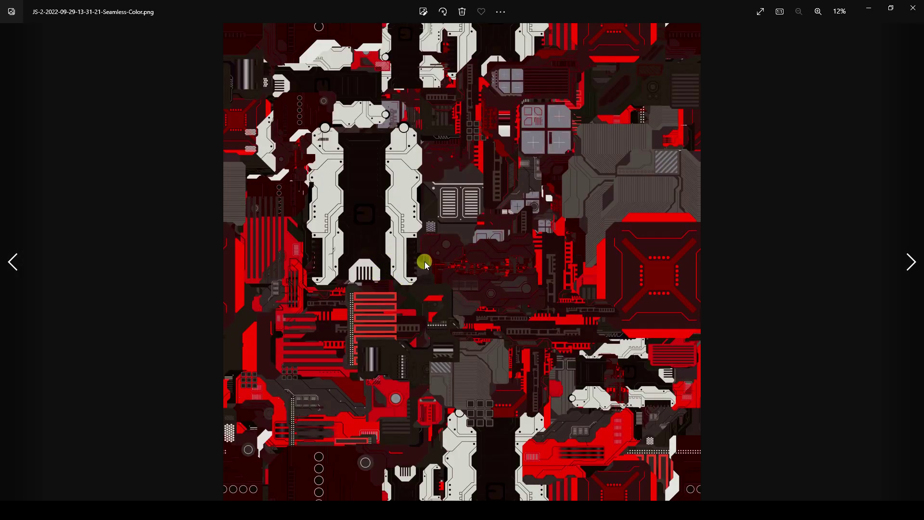
pyautogui.press('Right')
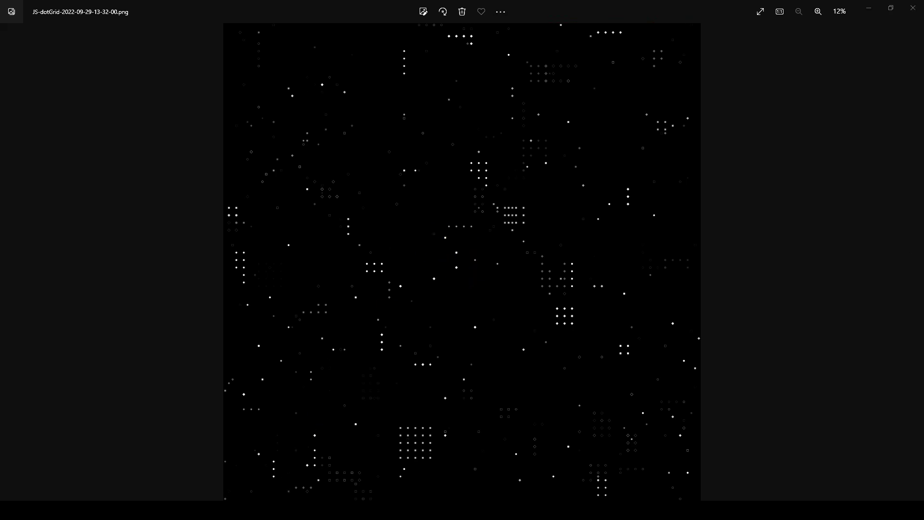
pyautogui.hotkey('alt', 'Tab')
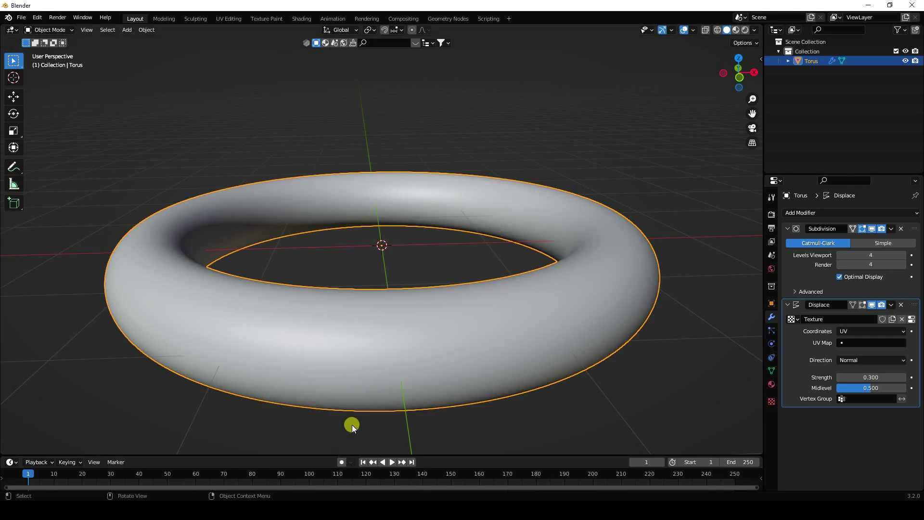
pyautogui.click(771, 401)
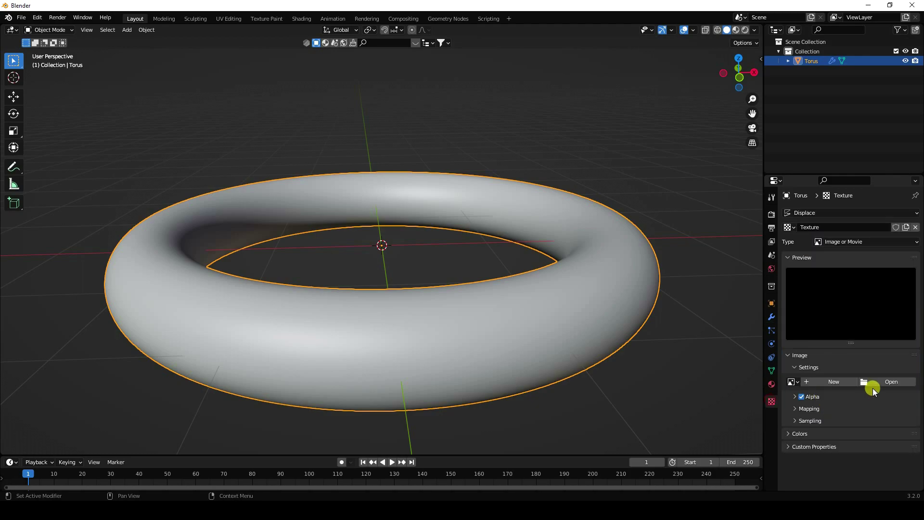
pyautogui.click(890, 383)
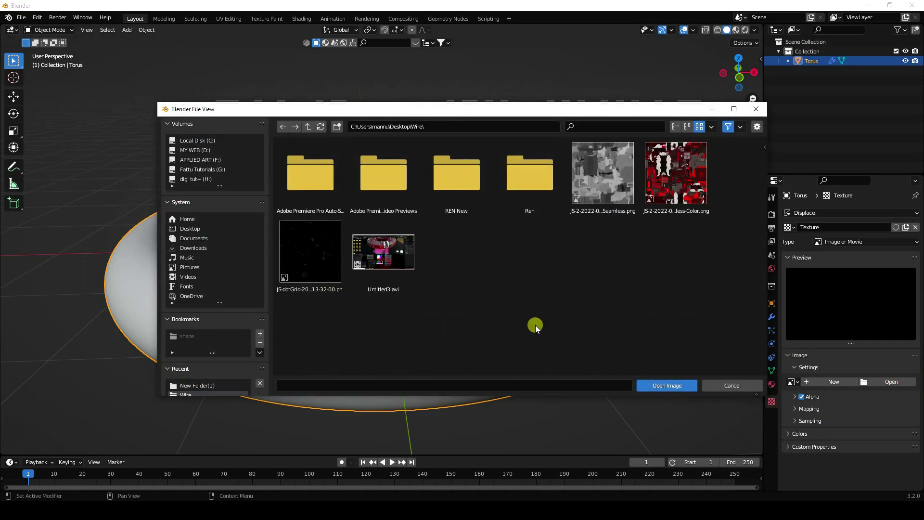
pyautogui.click(600, 177)
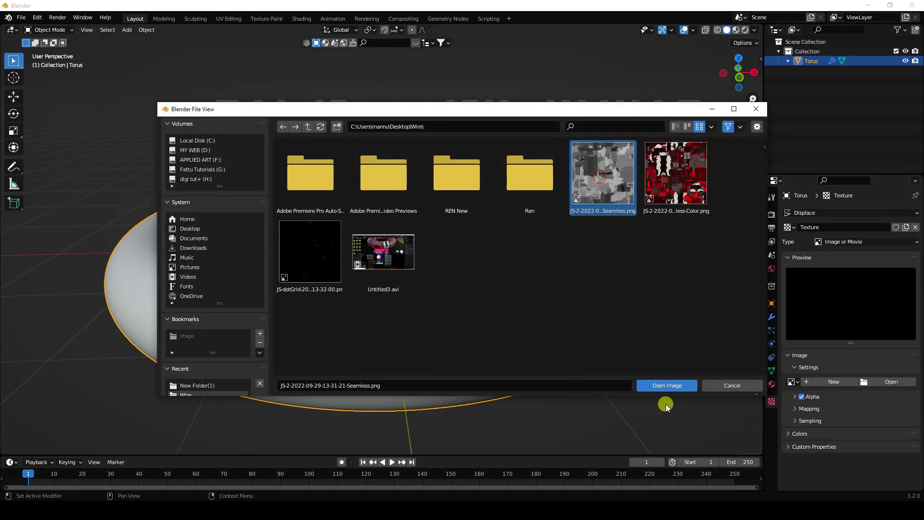
pyautogui.click(660, 386)
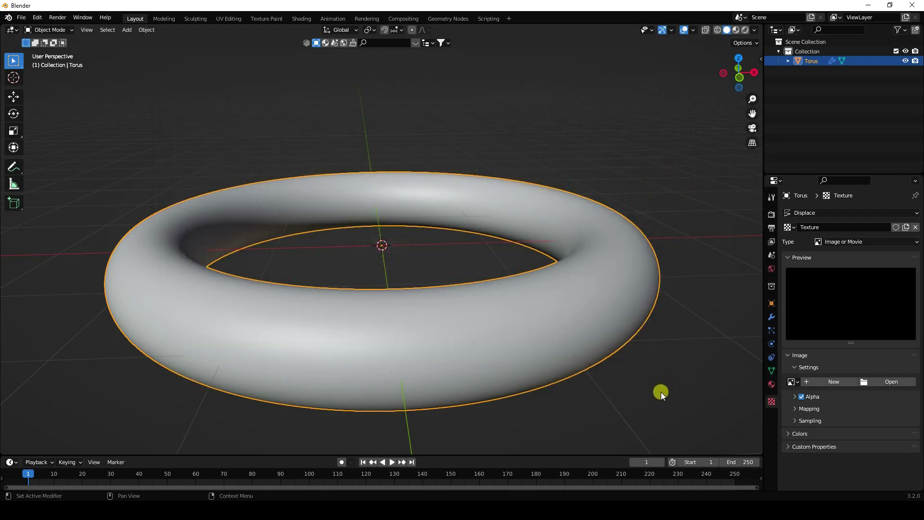
# Set the displacement image's mapping to repeat 5 times in X.
pyautogui.scroll(-2, 791, 428)
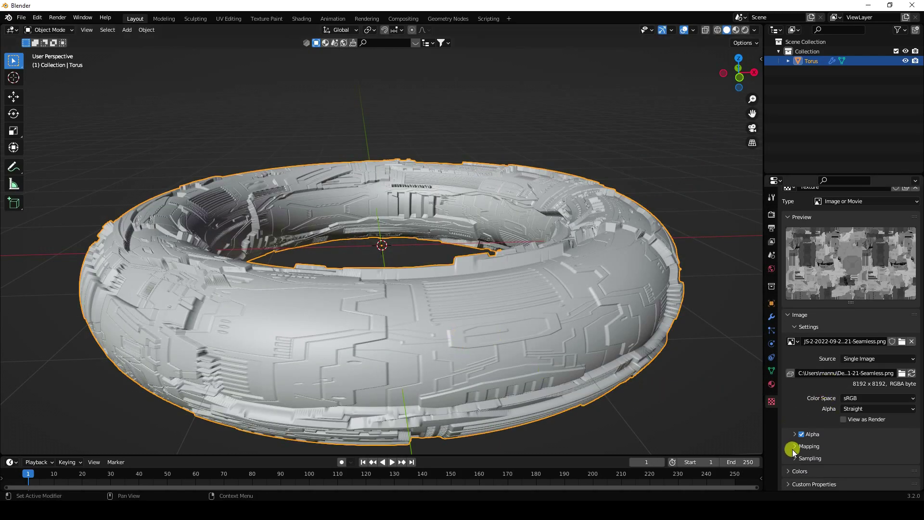
pyautogui.click(794, 447)
pyautogui.scroll(-3, 804, 450)
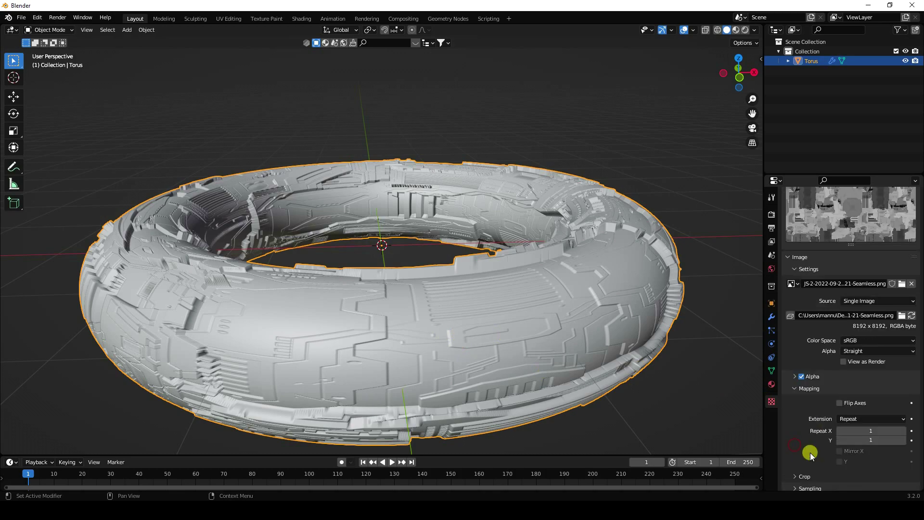
pyautogui.click(874, 430)
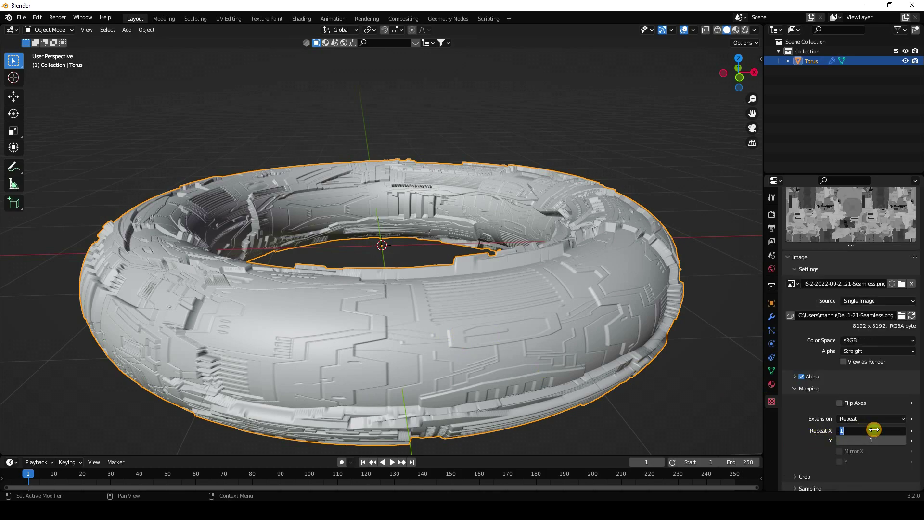
pyautogui.write('5')
pyautogui.press('Return')
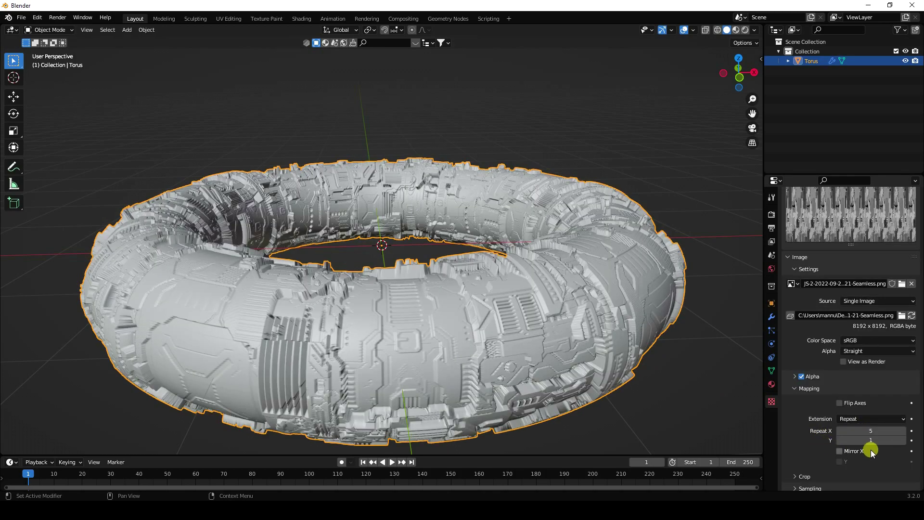
# Add a mesh plane at the centre of the torus.
pyautogui.scroll(-3, 395, 306)
pyautogui.scroll(3, 431, 299)
pyautogui.moveTo(431, 296)
pyautogui.mouseDown(button='middle')
pyautogui.moveTo(417, 353)
pyautogui.moveTo(433, 319)
pyautogui.moveTo(517, 308)
pyautogui.moveTo(426, 304)
pyautogui.mouseUp(button='middle')
pyautogui.scroll(-3, 396, 291)
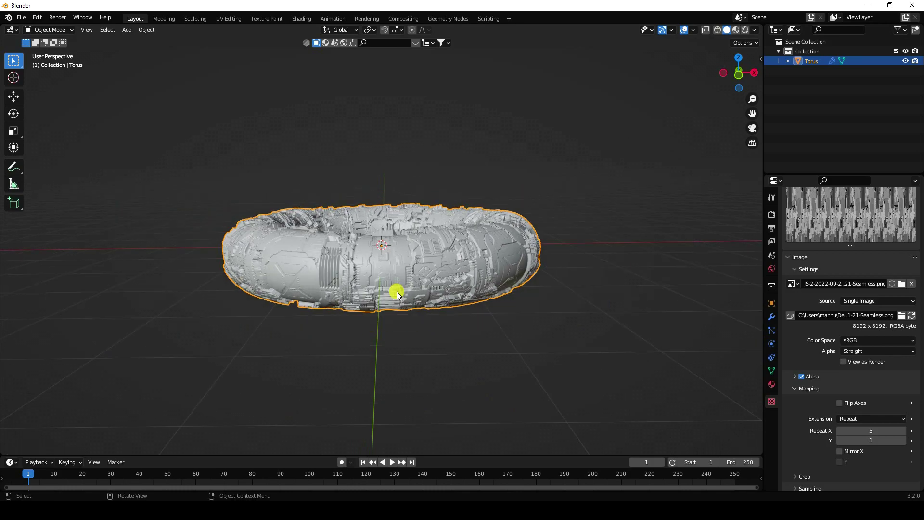
pyautogui.scroll(1, 405, 292)
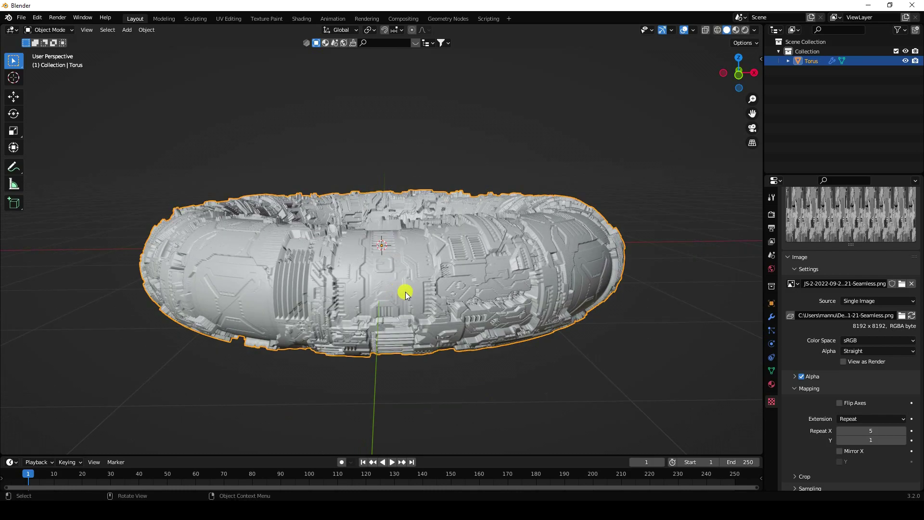
pyautogui.click(127, 30)
pyautogui.moveTo(145, 41)
pyautogui.click(233, 42)
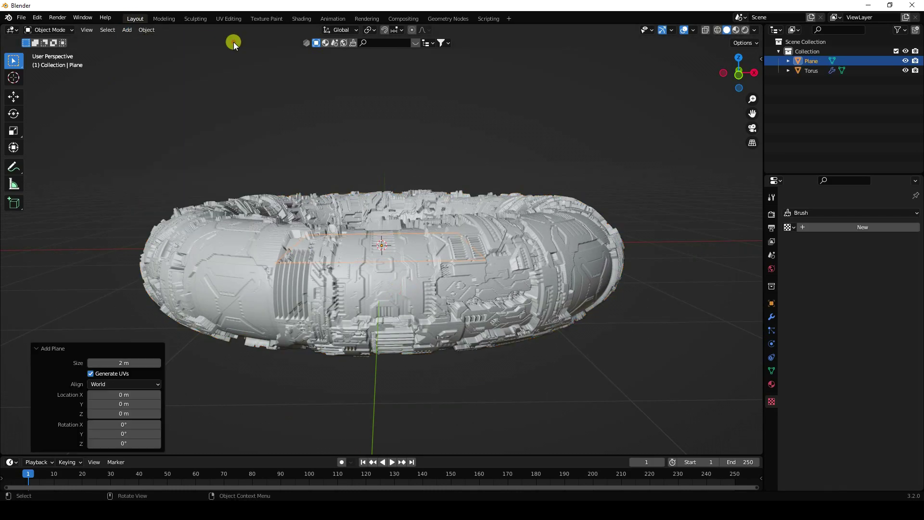
# Scale the plane up uniformly in two passes into a large floor extending well beyond the torus.
pyautogui.scroll(-3, 414, 262)
pyautogui.moveTo(414, 262); pyautogui.dragTo(430, 282, button='middle')
pyautogui.scroll(-3, 368, 252)
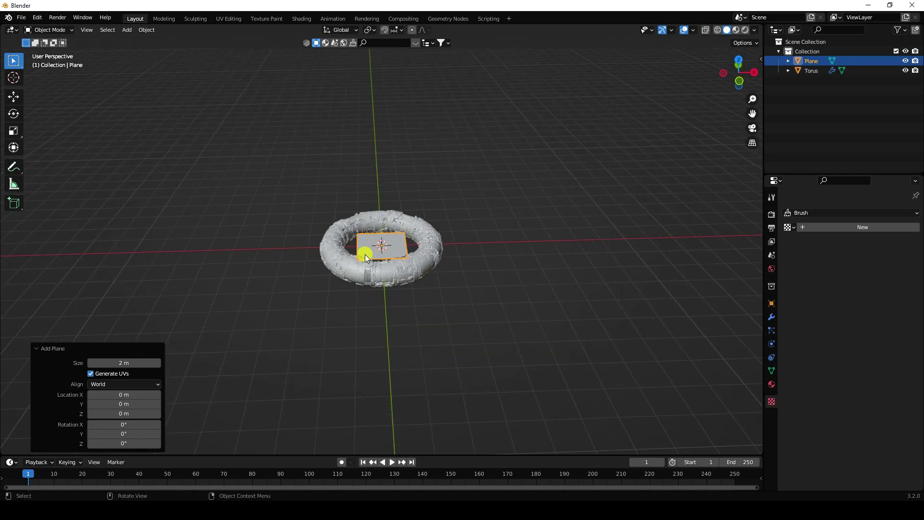
pyautogui.press('s')
pyautogui.click(609, 168)
pyautogui.press('s')
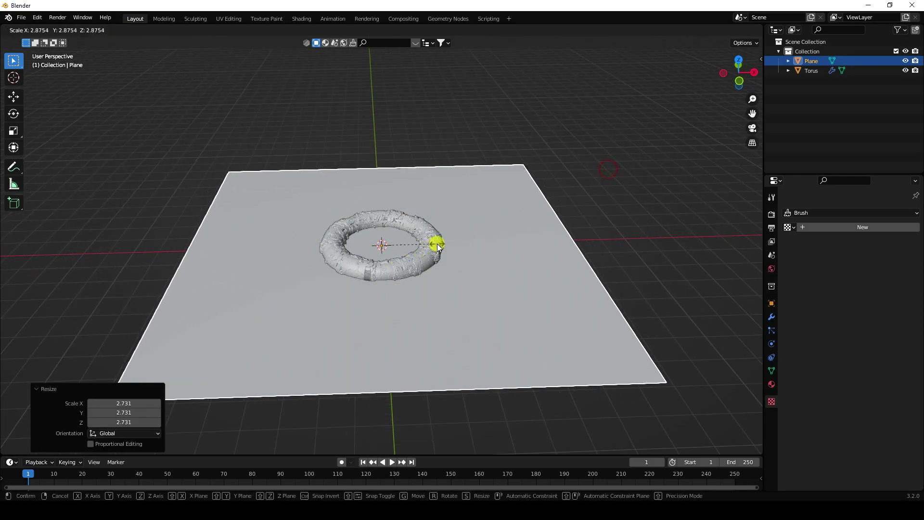
pyautogui.click(476, 234)
# Raise the torus about 6.05 m straight up along Z above the floor plane.
pyautogui.moveTo(476, 234); pyautogui.dragTo(375, 273, button='middle')
pyautogui.click(381, 262)
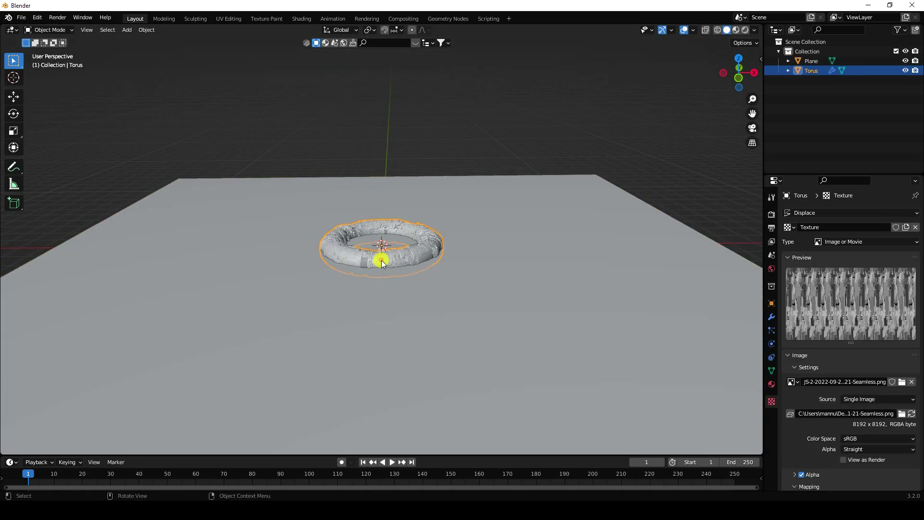
pyautogui.click(14, 96)
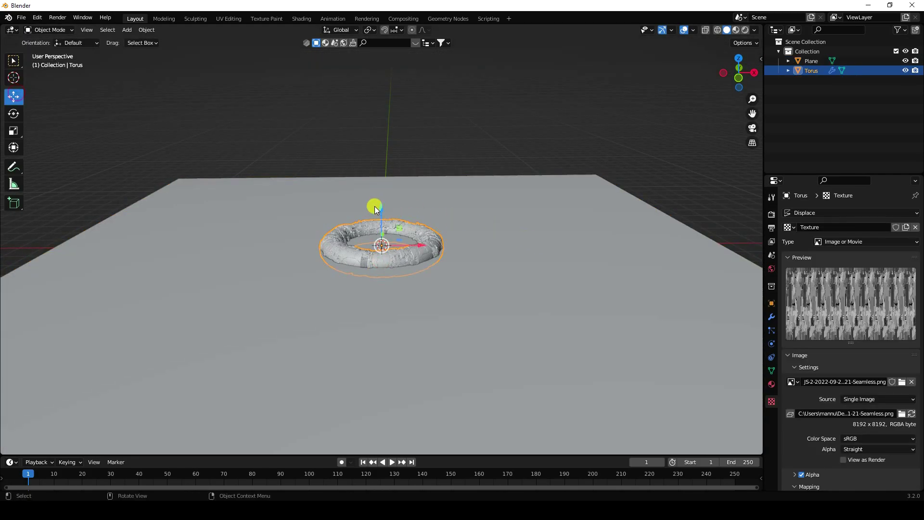
pyautogui.moveTo(378, 207); pyautogui.dragTo(387, 51)
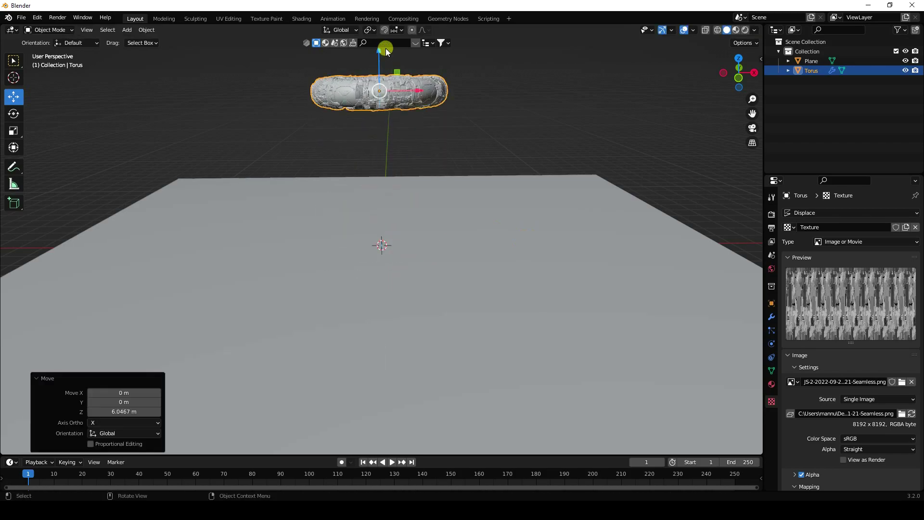
pyautogui.moveTo(388, 138)
pyautogui.mouseDown(button='middle')
pyautogui.moveTo(396, 206)
pyautogui.moveTo(388, 213)
pyautogui.mouseUp(button='middle')
pyautogui.scroll(2, 392, 198)
# Append the Tree object from Stylized Fantasy Tree.blend in the Desktop's Wire folder.
pyautogui.click(19, 18)
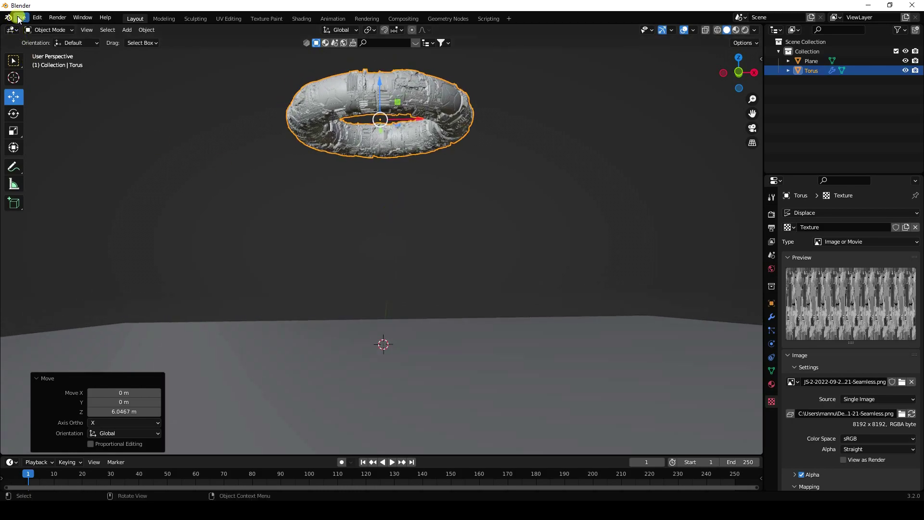
pyautogui.click(47, 126)
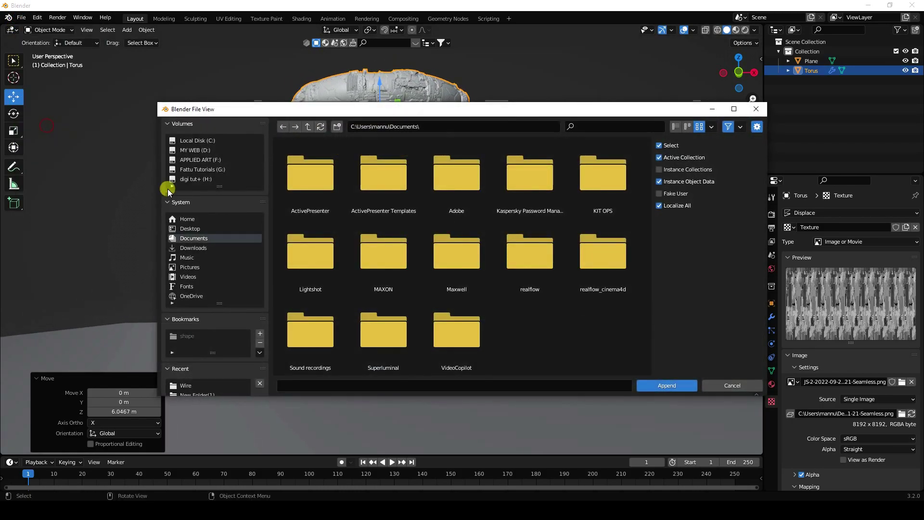
pyautogui.click(190, 229)
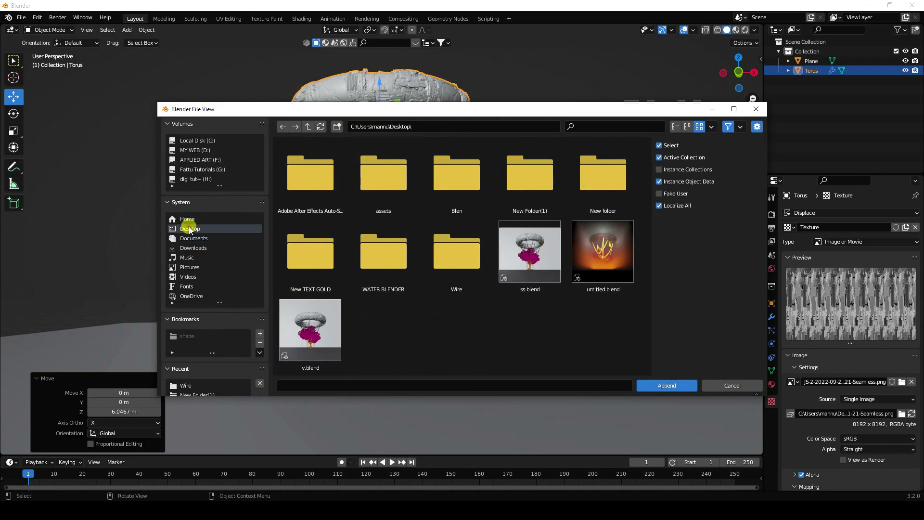
pyautogui.doubleClick(448, 250)
pyautogui.click(591, 173)
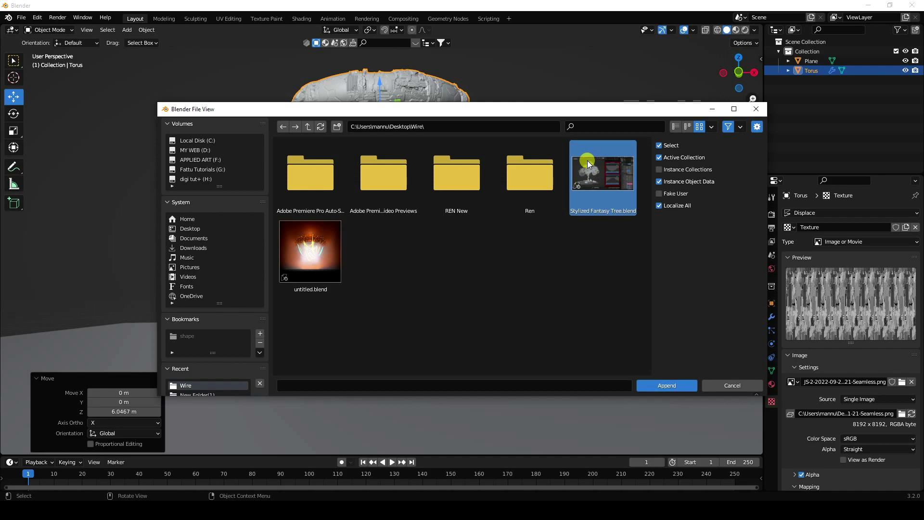
pyautogui.click(674, 386)
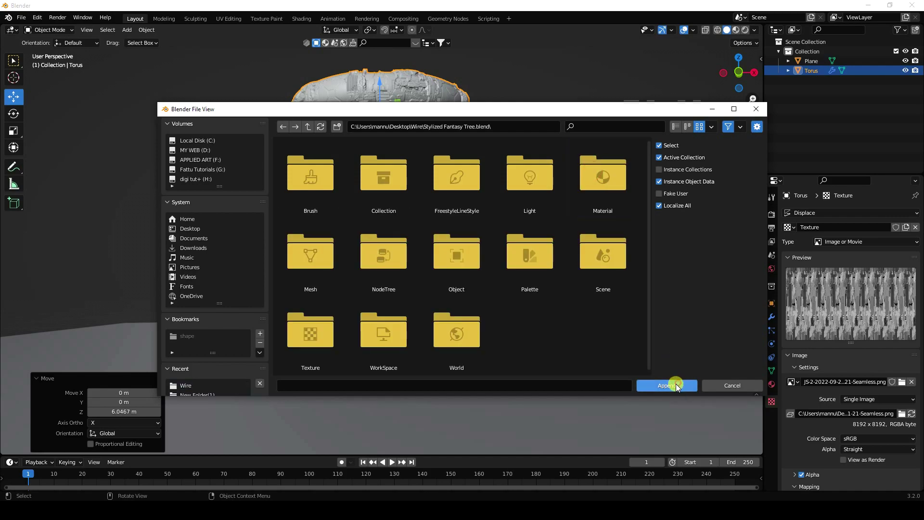
pyautogui.click(429, 240)
pyautogui.doubleClick(438, 247)
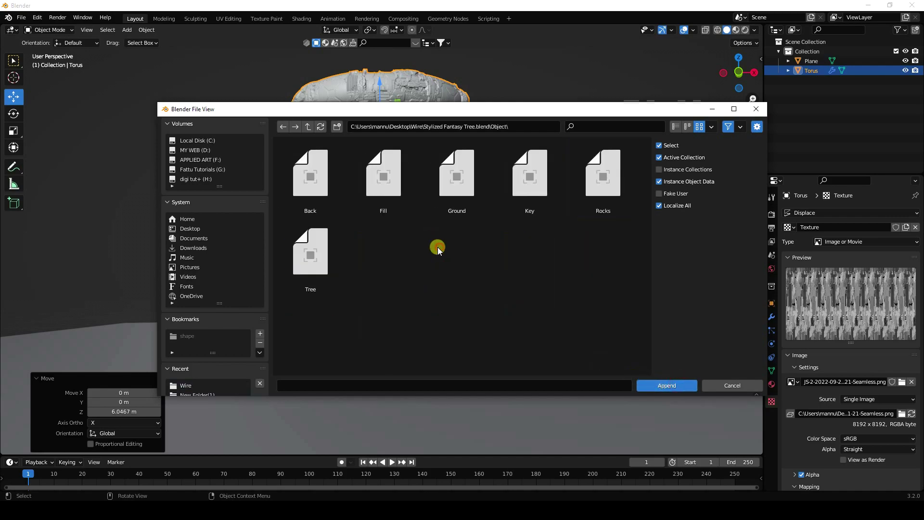
pyautogui.click(316, 274)
pyautogui.click(673, 388)
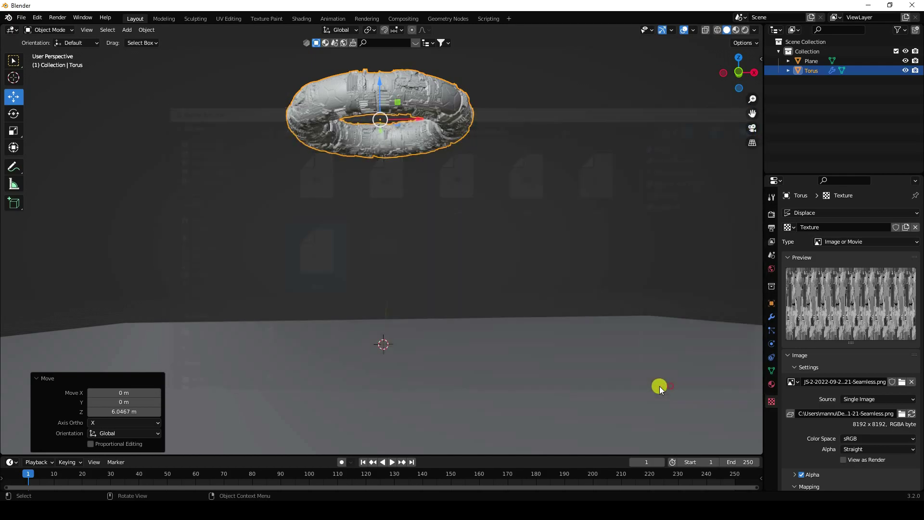
# Lower the appended tree about 0.3 m along Z so its roots sink into the floor plane.
pyautogui.moveTo(386, 209); pyautogui.dragTo(394, 295, button='middle')
pyautogui.press('g')
pyautogui.press('z')
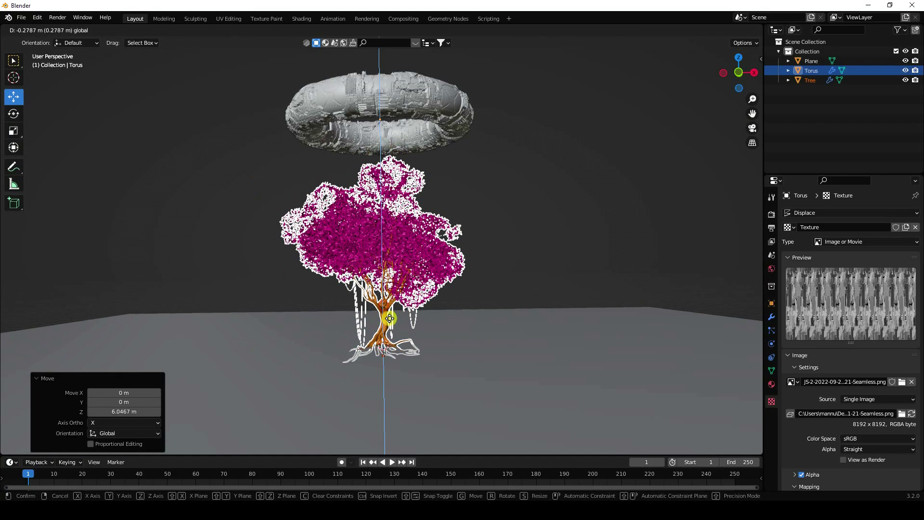
pyautogui.click(391, 319)
# Scale the torus uniformly by 1.4.
pyautogui.click(332, 112)
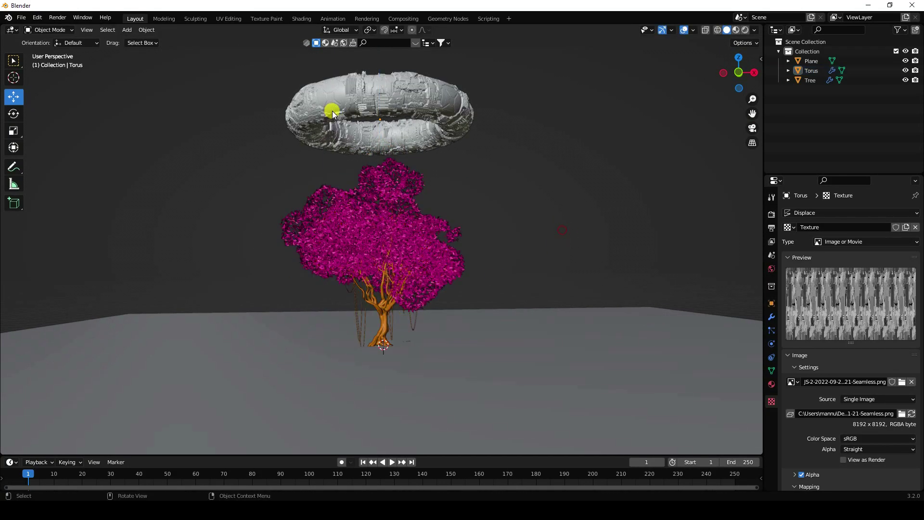
pyautogui.press('s')
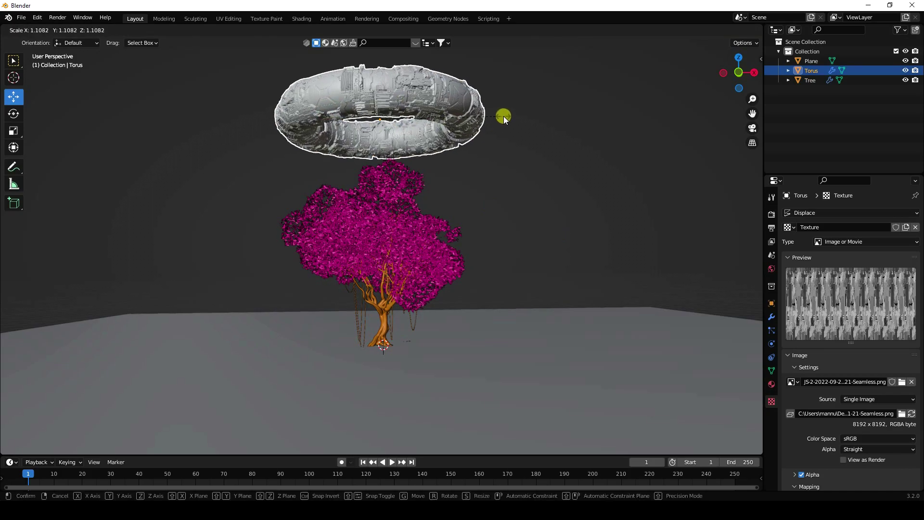
pyautogui.click(534, 109)
# Create hanging cables with the GeoCables add-on, stringing the first strands between points on the torus's underside and inner edge.
pyautogui.moveTo(533, 109); pyautogui.dragTo(428, 244, button='middle')
pyautogui.scroll(2, 401, 207)
pyautogui.moveTo(400, 198); pyautogui.dragTo(404, 257, button='middle')
pyautogui.moveTo(312, 199); pyautogui.dragTo(301, 178, button='middle')
pyautogui.scroll(1, 398, 199)
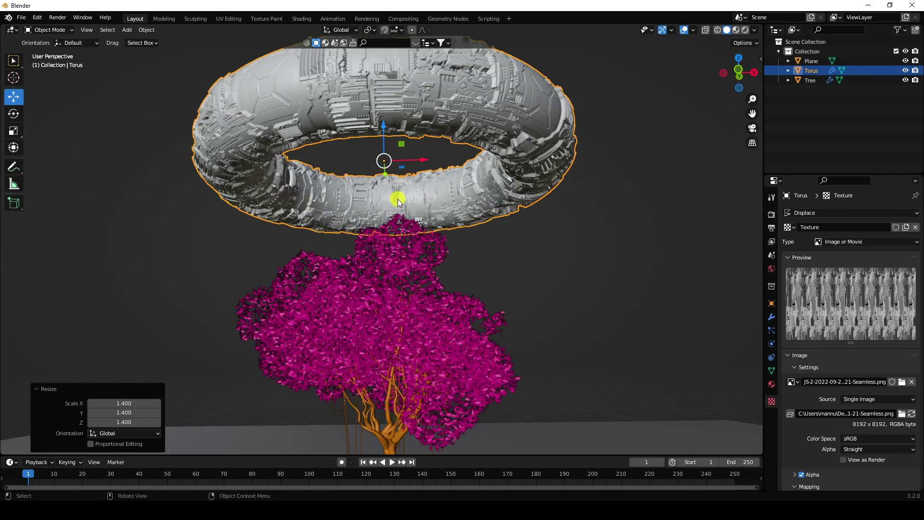
pyautogui.click(761, 59)
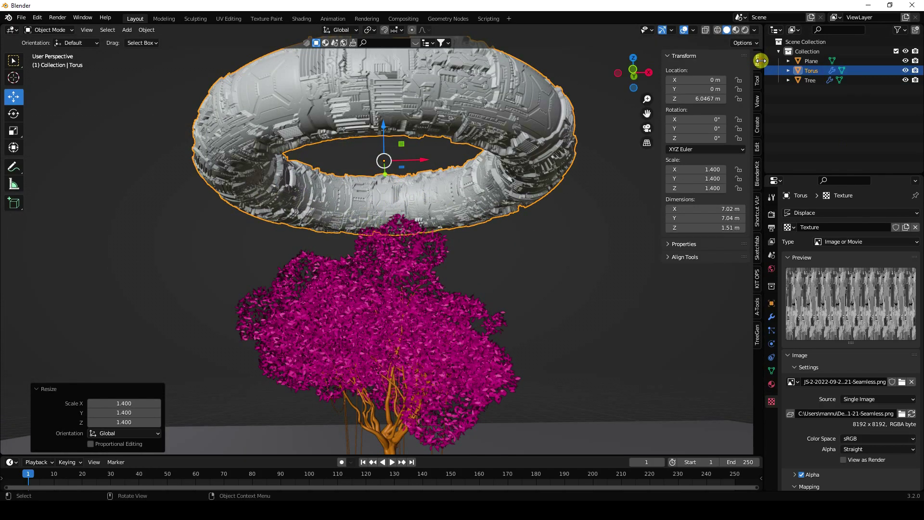
pyautogui.click(759, 307)
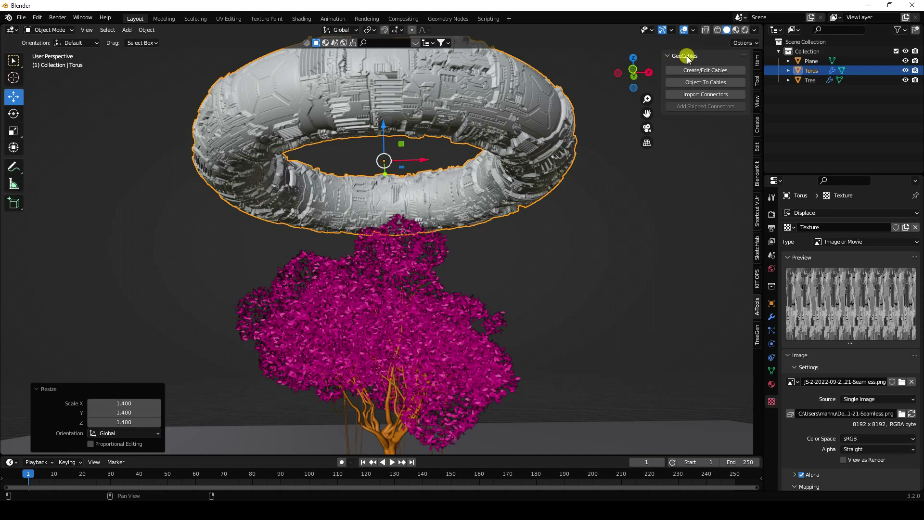
pyautogui.click(691, 71)
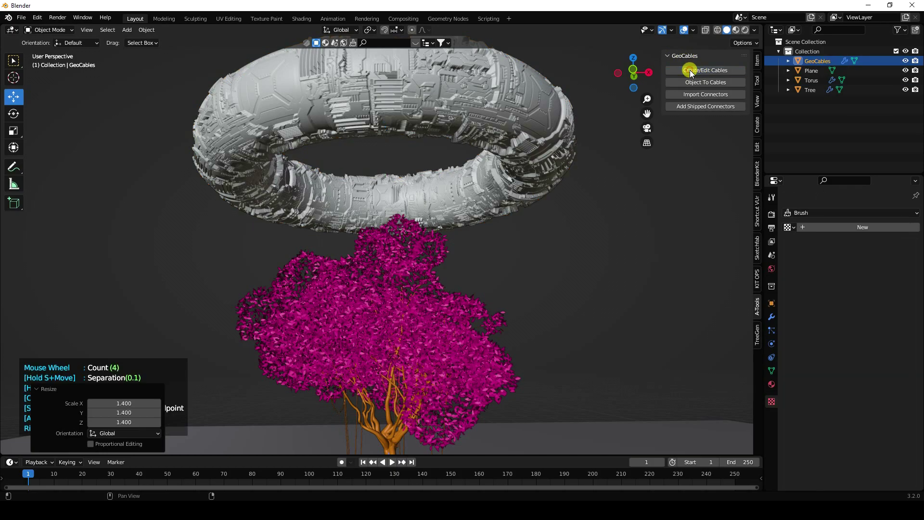
pyautogui.click(520, 194)
pyautogui.moveTo(450, 189); pyautogui.dragTo(528, 198, button='middle')
pyautogui.click(540, 180)
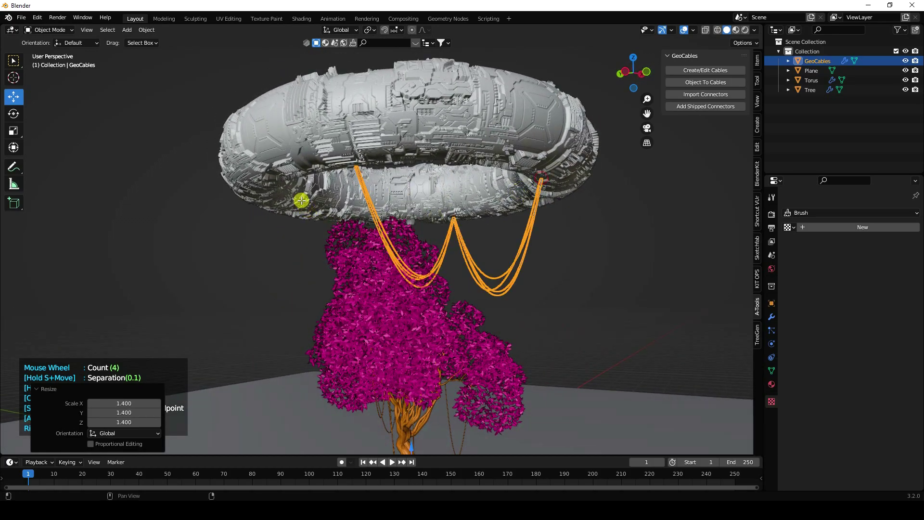
# String more hanging cables between points around the torus's inner ring and finish the cable creation.
pyautogui.moveTo(384, 209); pyautogui.dragTo(274, 171, button='middle')
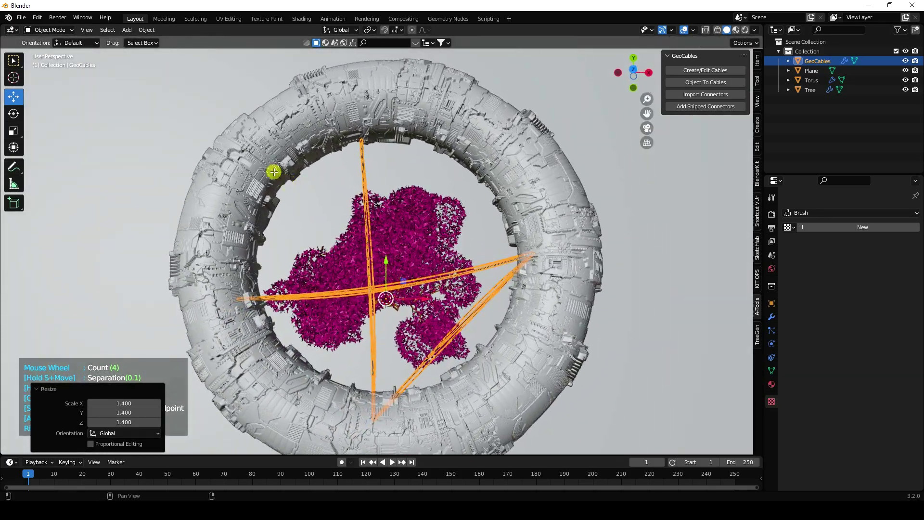
pyautogui.click(274, 172)
pyautogui.click(492, 170)
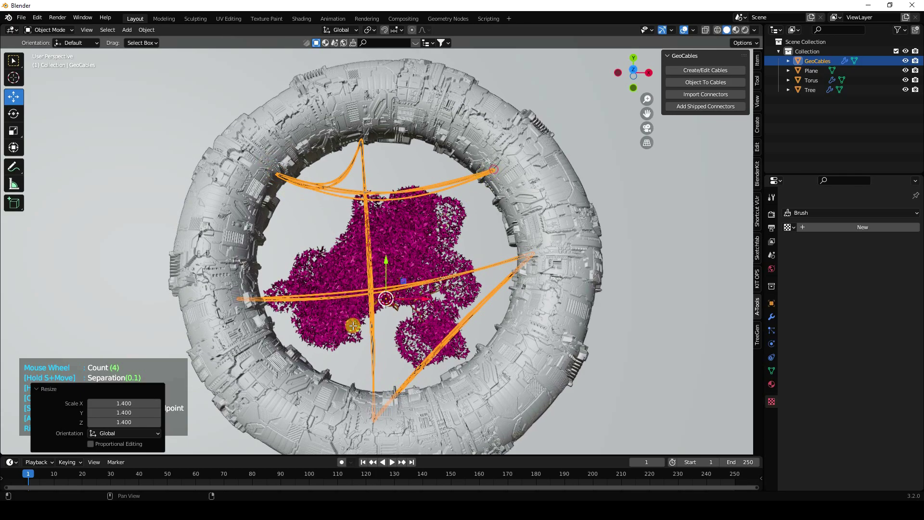
pyautogui.click(303, 376)
pyautogui.moveTo(472, 313); pyautogui.dragTo(483, 206, button='middle')
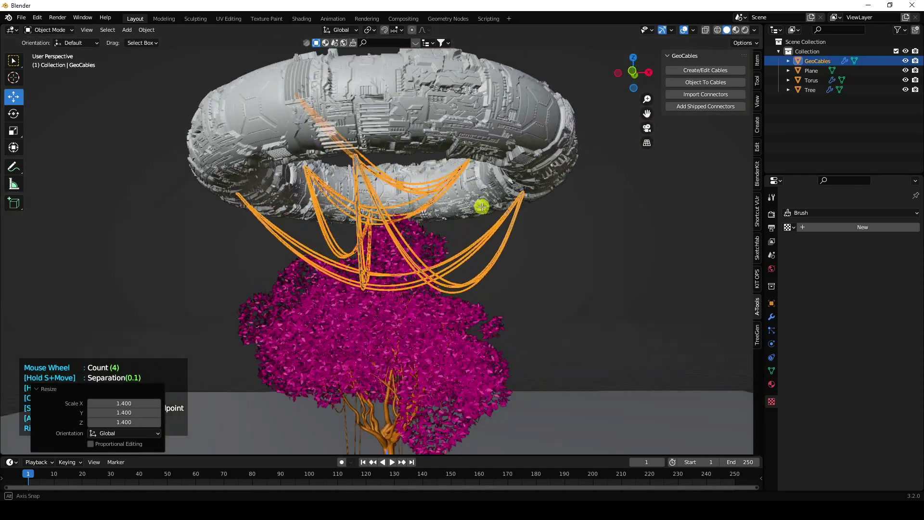
pyautogui.scroll(-1, 431, 224)
pyautogui.scroll(1, 424, 245)
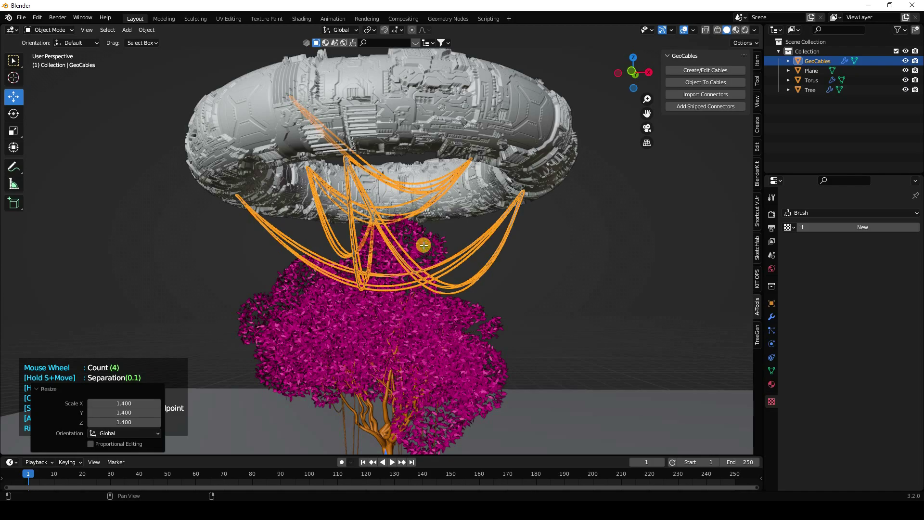
pyautogui.moveTo(427, 236)
pyautogui.mouseDown(button='middle')
pyautogui.moveTo(501, 241)
pyautogui.moveTo(423, 233)
pyautogui.mouseUp(button='middle')
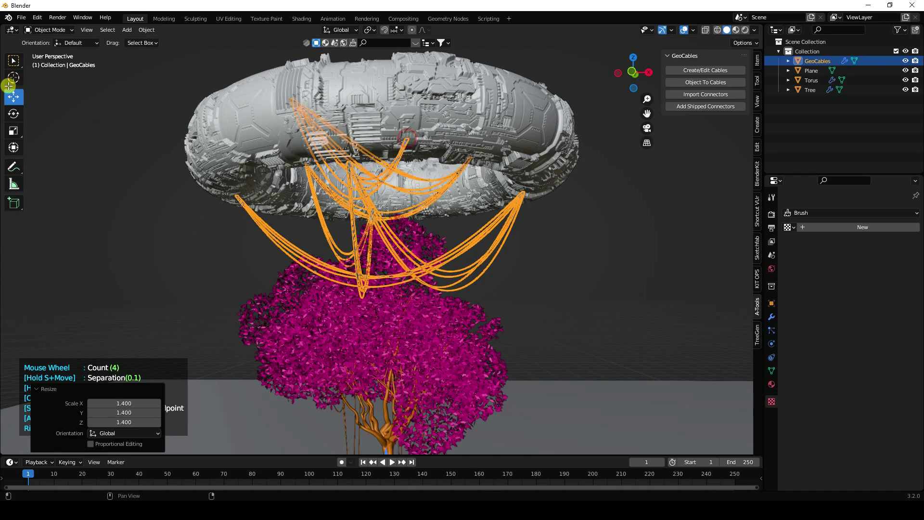
pyautogui.click(152, 123)
# Examine the cables under the torus with nothing selected and reselect the cable object.
pyautogui.scroll(-3, 244, 146)
pyautogui.scroll(1, 441, 324)
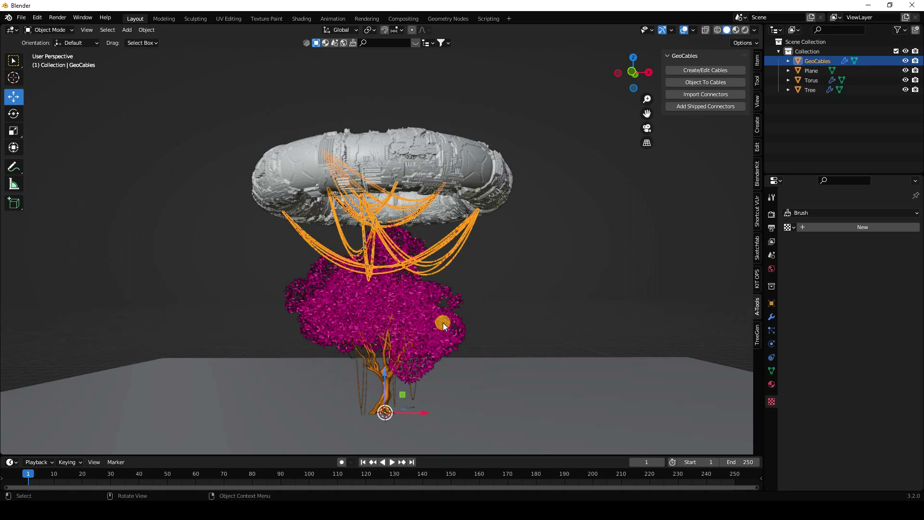
pyautogui.click(460, 269)
pyautogui.scroll(2, 401, 258)
pyautogui.scroll(-3, 414, 274)
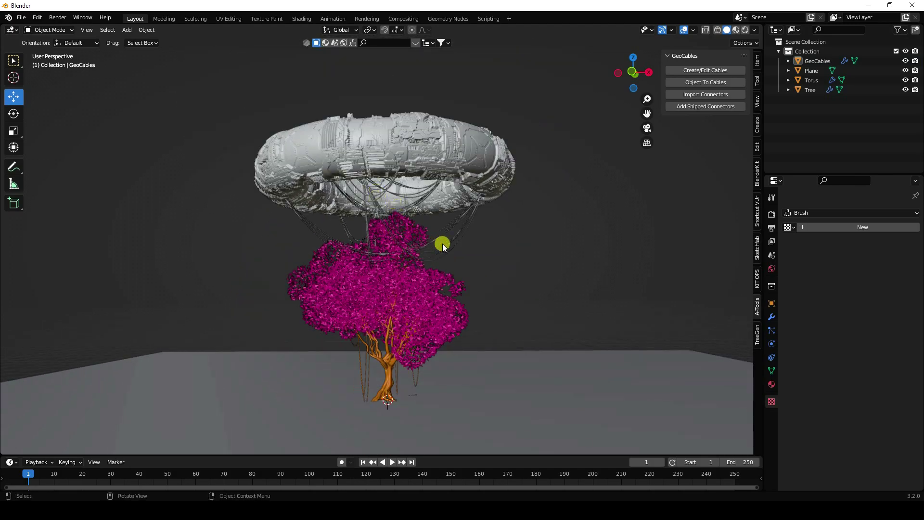
pyautogui.click(474, 209)
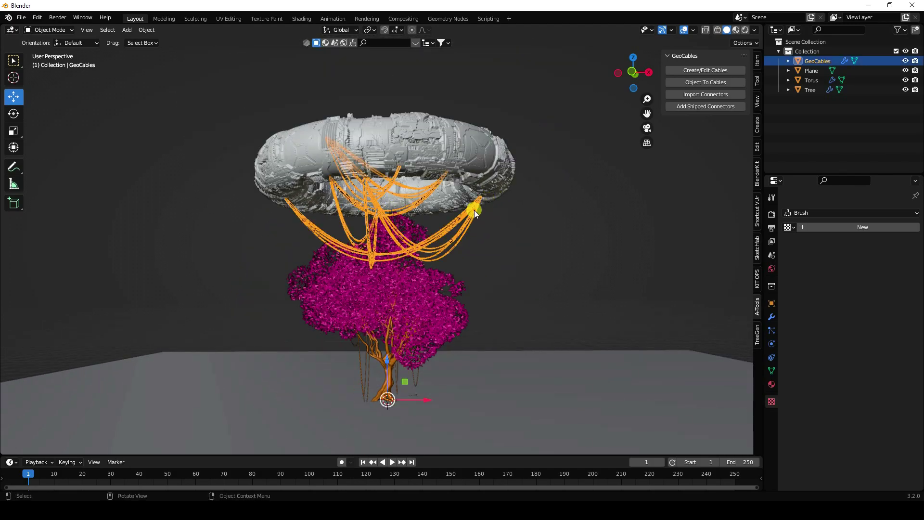
# Set the hanging cables' Max Drip to 3.310 and Smooth Curve to 1 in their GeoCables modifier.
pyautogui.click(771, 316)
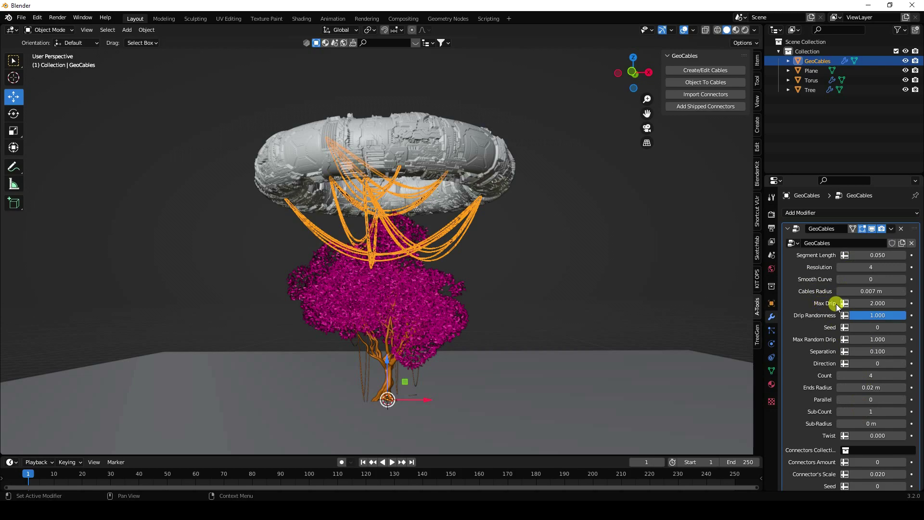
pyautogui.click(905, 303)
pyautogui.moveTo(905, 304); pyautogui.dragTo(25, 299)
pyautogui.click(536, 219)
pyautogui.scroll(4, 384, 199)
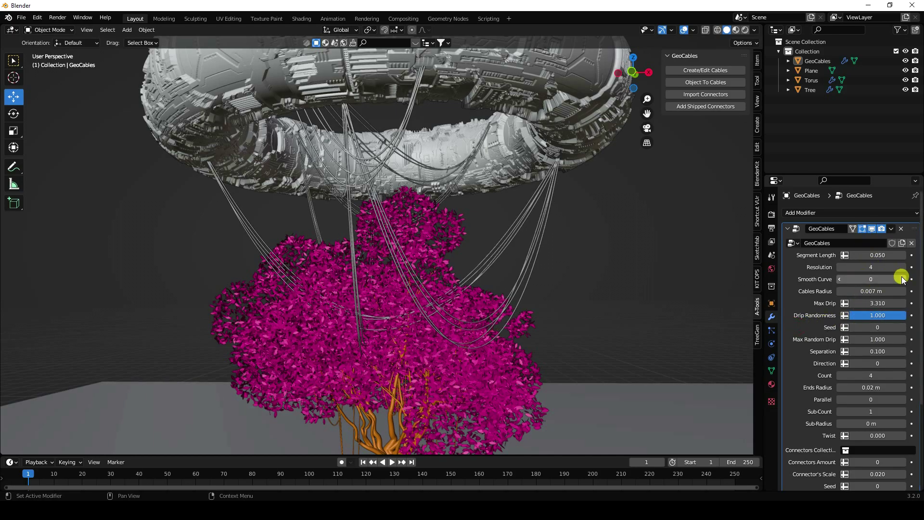
pyautogui.scroll(-4, 419, 246)
pyautogui.scroll(3, 432, 277)
pyautogui.scroll(-3, 432, 292)
pyautogui.scroll(-3, 357, 206)
pyautogui.scroll(4, 366, 210)
pyautogui.moveTo(373, 214); pyautogui.dragTo(383, 235, button='middle')
pyautogui.scroll(-2, 383, 235)
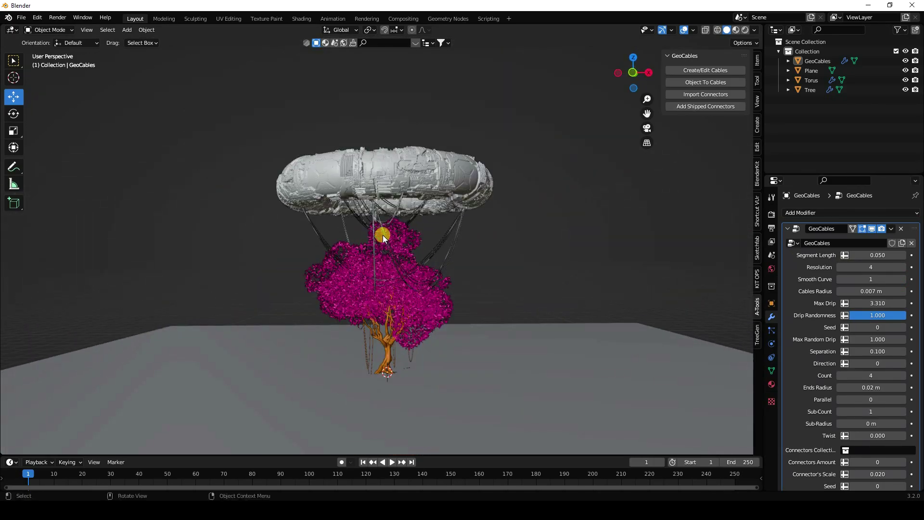
# Add a camera and align it to a view showing the torus above the whole tree.
pyautogui.click(130, 30)
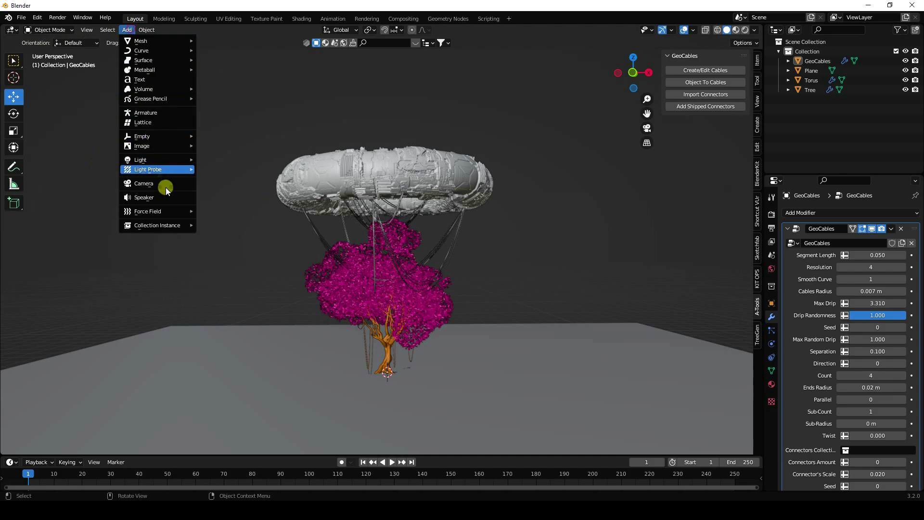
pyautogui.click(161, 183)
pyautogui.moveTo(510, 369); pyautogui.dragTo(391, 327, button='middle')
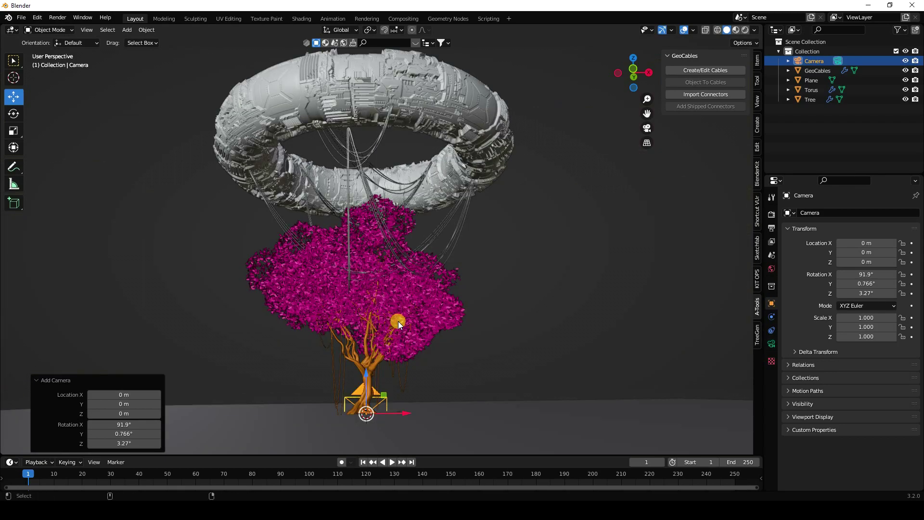
pyautogui.press('ctrl+alt+KP_0')
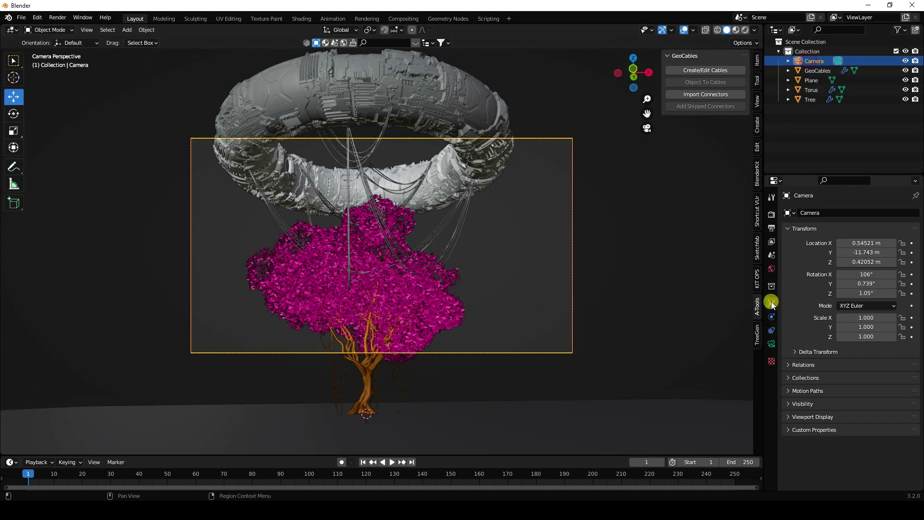
# Set the camera's rotation to X 107°, Y 0°, Z 0° and move it back to Y -12.203 m.
pyautogui.click(865, 275)
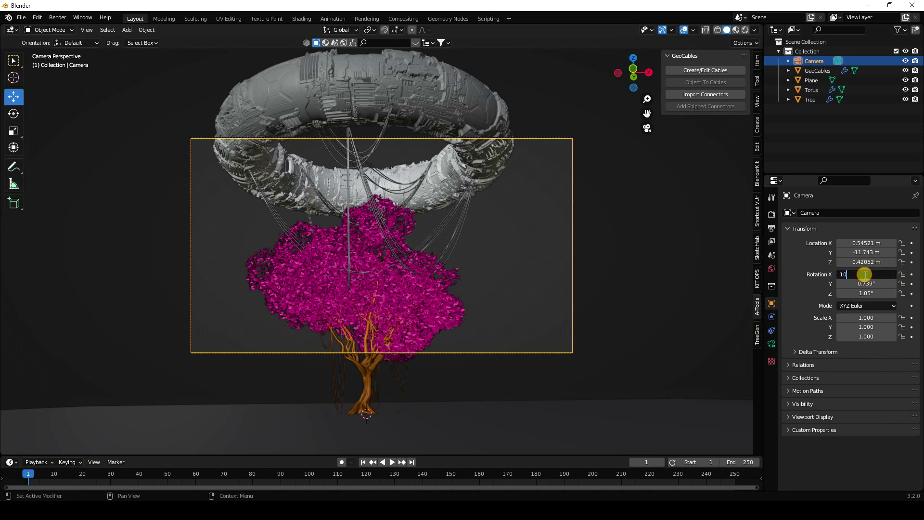
pyautogui.press('Tab')
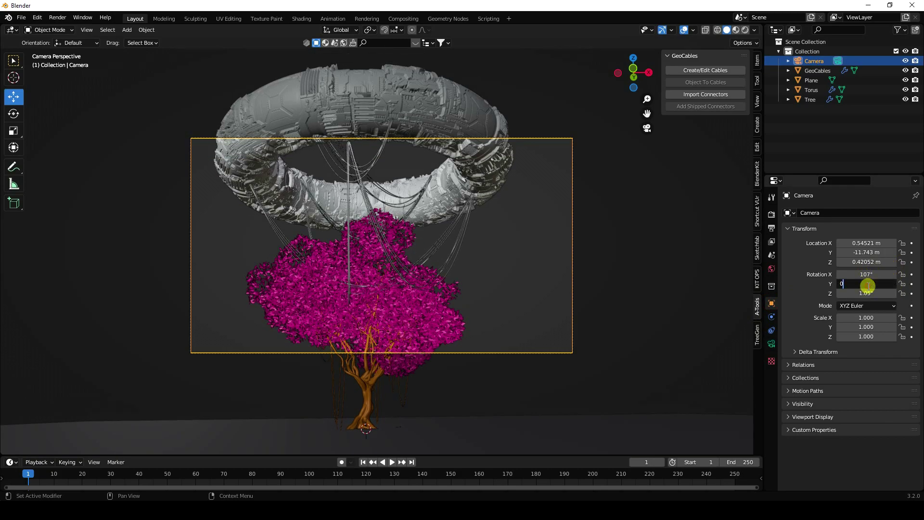
pyautogui.press('Tab')
pyautogui.write('0')
pyautogui.press('Return')
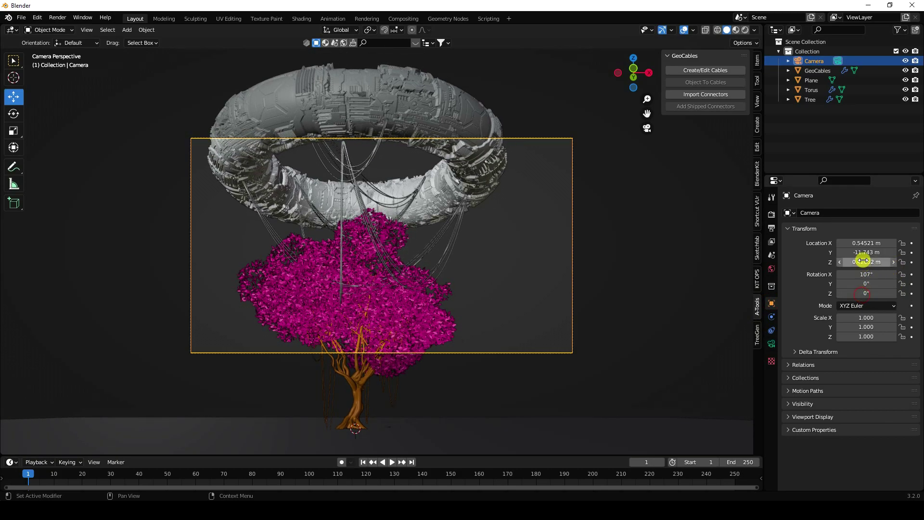
pyautogui.moveTo(863, 255); pyautogui.dragTo(845, 255)
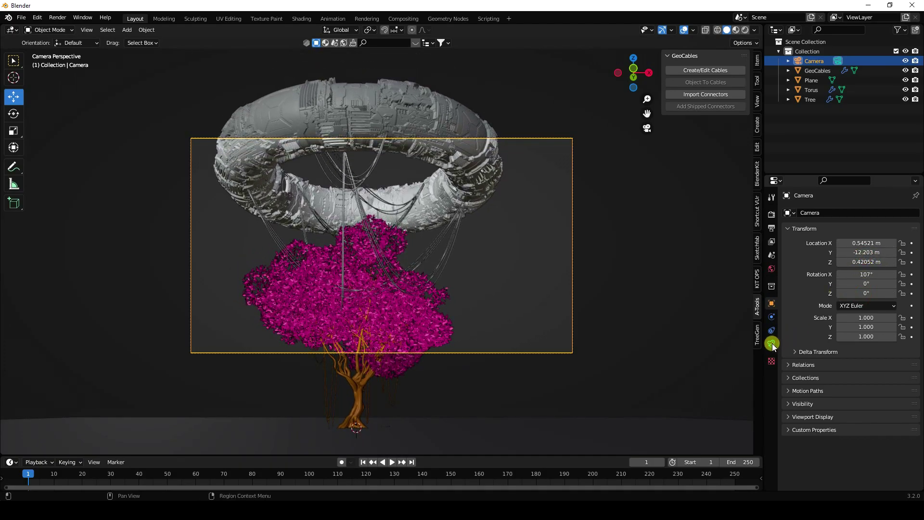
# Set the camera's focal length to 35 mm.
pyautogui.click(772, 344)
pyautogui.doubleClick(878, 257)
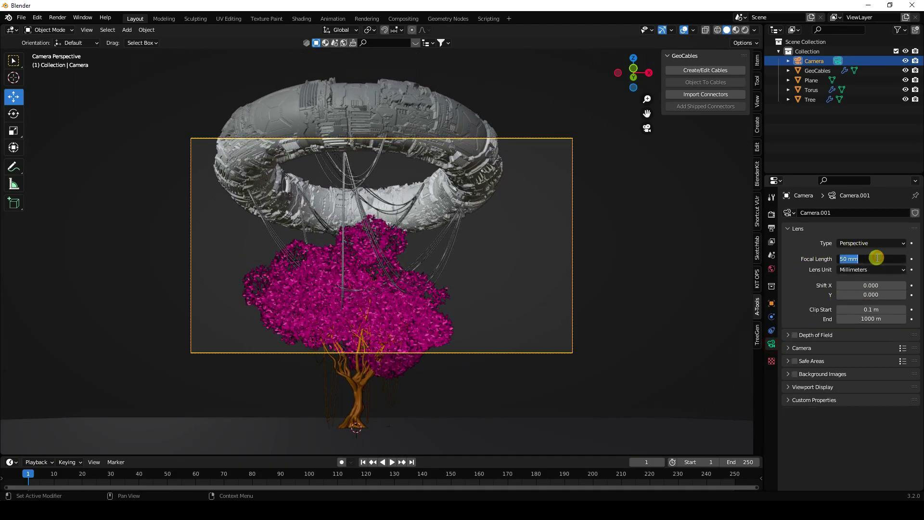
pyautogui.press('Return')
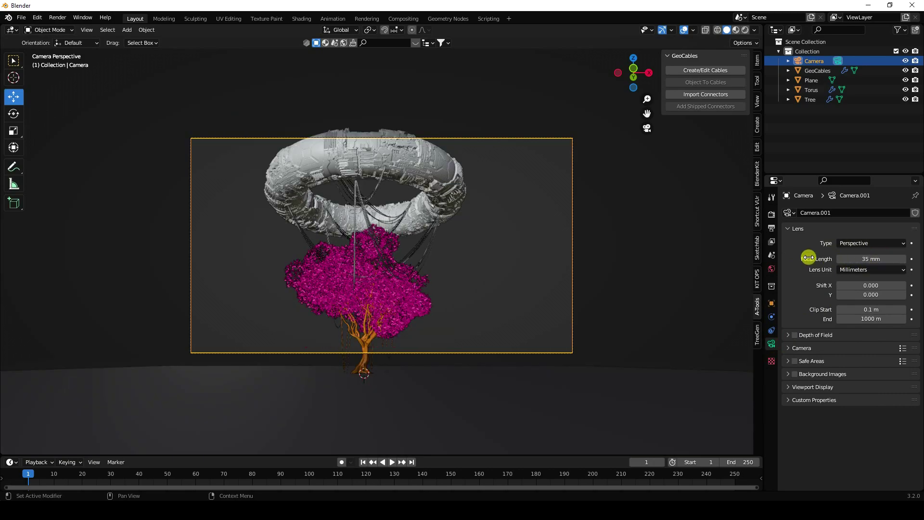
# Set the camera's X and Z location to 0 m and its Y location to -13.083 m.
pyautogui.click(772, 303)
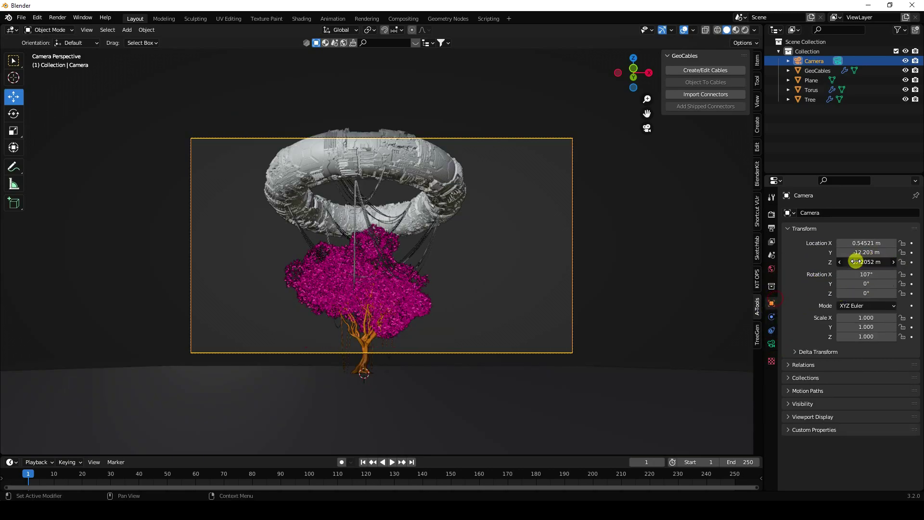
pyautogui.moveTo(853, 262); pyautogui.dragTo(856, 261)
pyautogui.press('BackSpace')
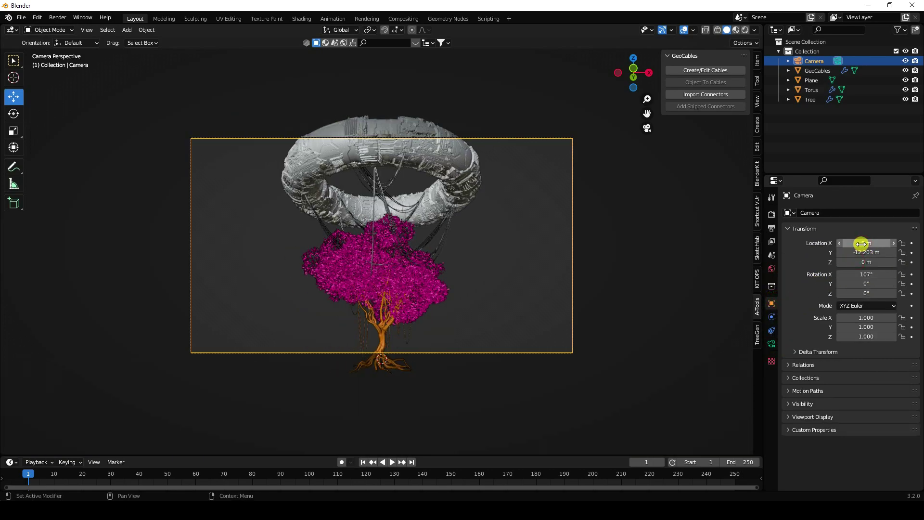
pyautogui.scroll(1, 484, 238)
pyautogui.moveTo(847, 252); pyautogui.dragTo(811, 268)
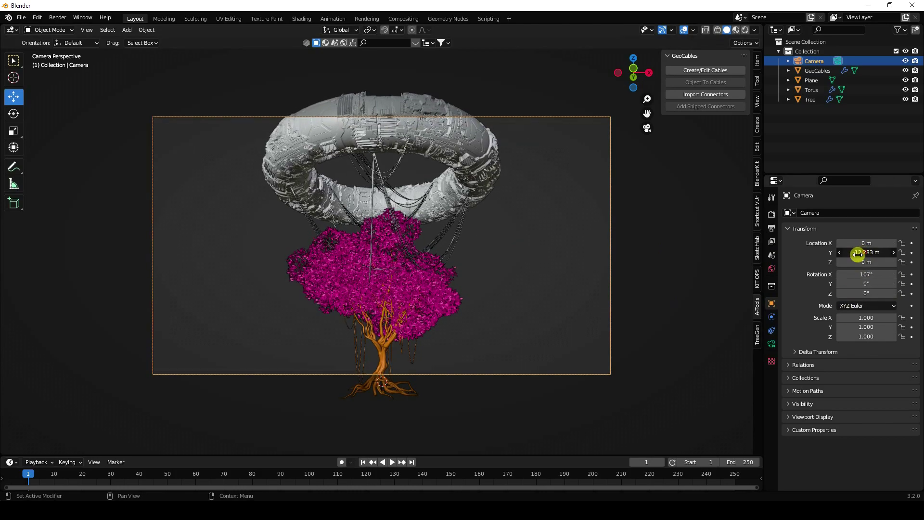
pyautogui.moveTo(542, 280); pyautogui.dragTo(498, 313, button='middle')
pyautogui.press('KP_0')
pyautogui.scroll(2, 496, 314)
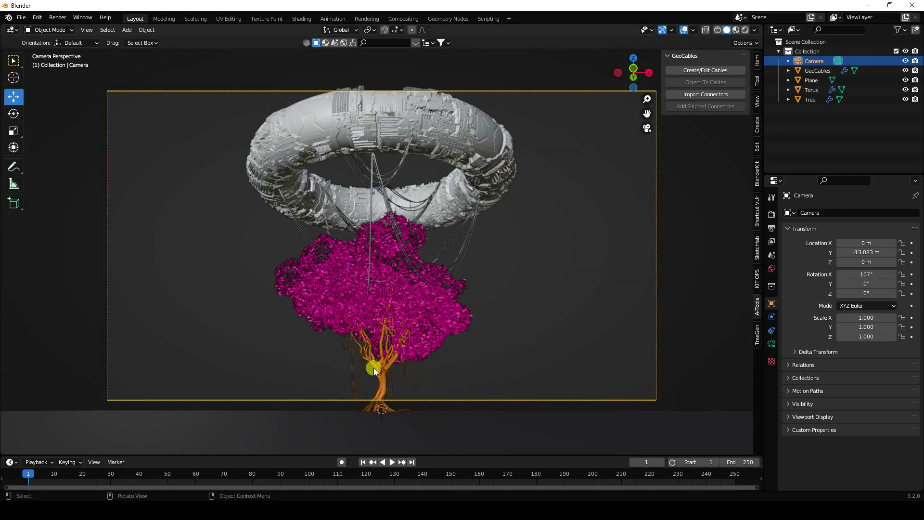
pyautogui.click(554, 291)
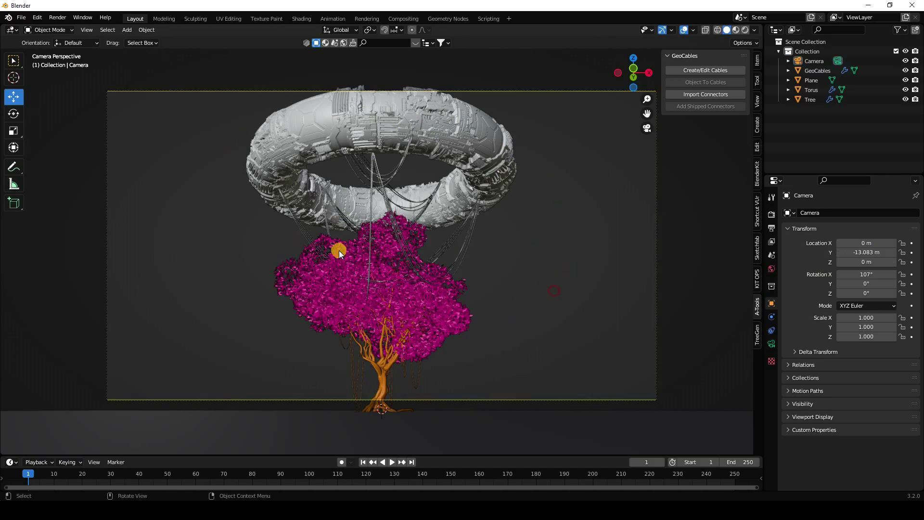
# Duplicate the floor plane in place and rotate the copy 90° about the global X axis.
pyautogui.moveTo(385, 336); pyautogui.dragTo(296, 383, button='middle')
pyautogui.click(300, 385)
pyautogui.hotkey('ctrl', 'c')
pyautogui.hotkey('ctrl', 'v')
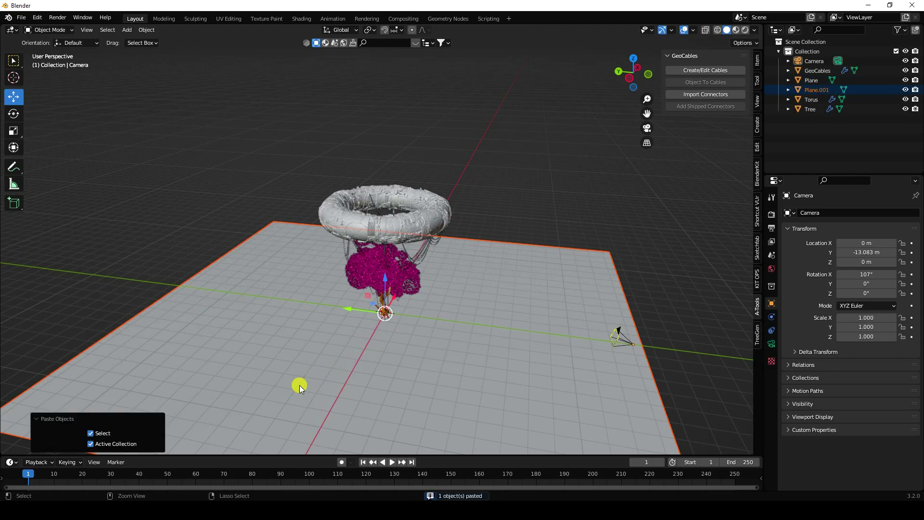
pyautogui.click(5, 115)
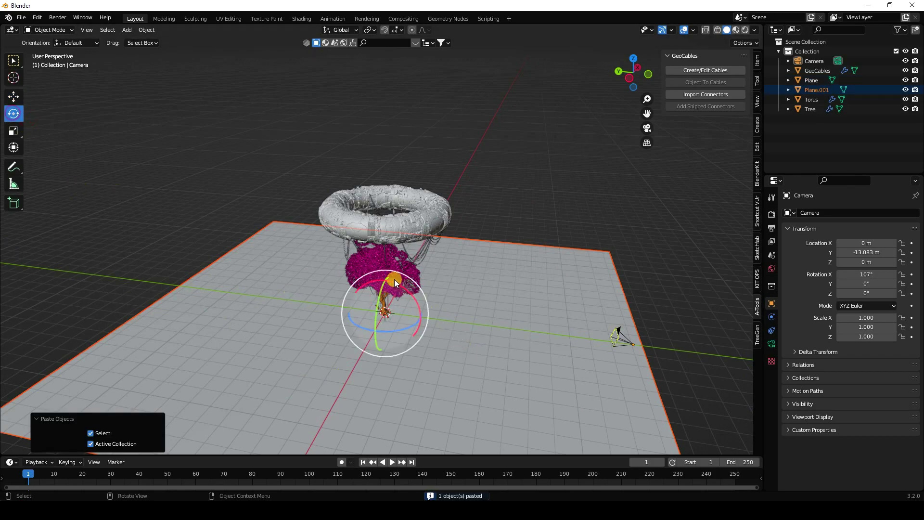
pyautogui.moveTo(397, 284); pyautogui.dragTo(436, 340)
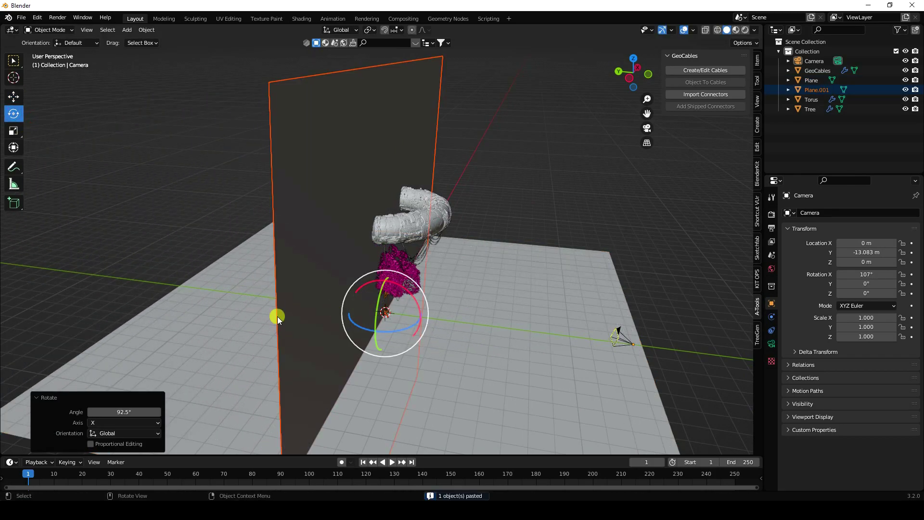
pyautogui.click(112, 415)
pyautogui.write('90')
pyautogui.press('Return')
# Move the upright plane 12.368 m along Y behind the tree as a backdrop wall.
pyautogui.click(15, 95)
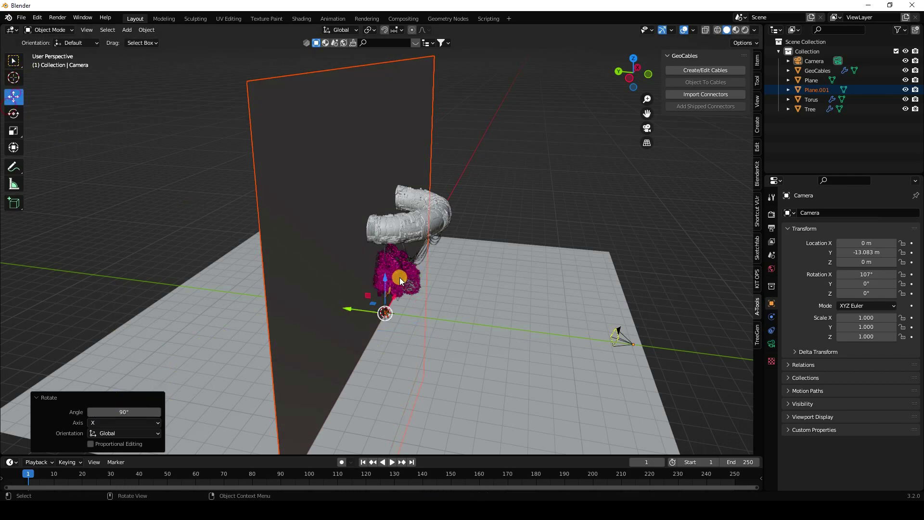
pyautogui.moveTo(353, 307); pyautogui.dragTo(157, 264)
pyautogui.press('KP_0')
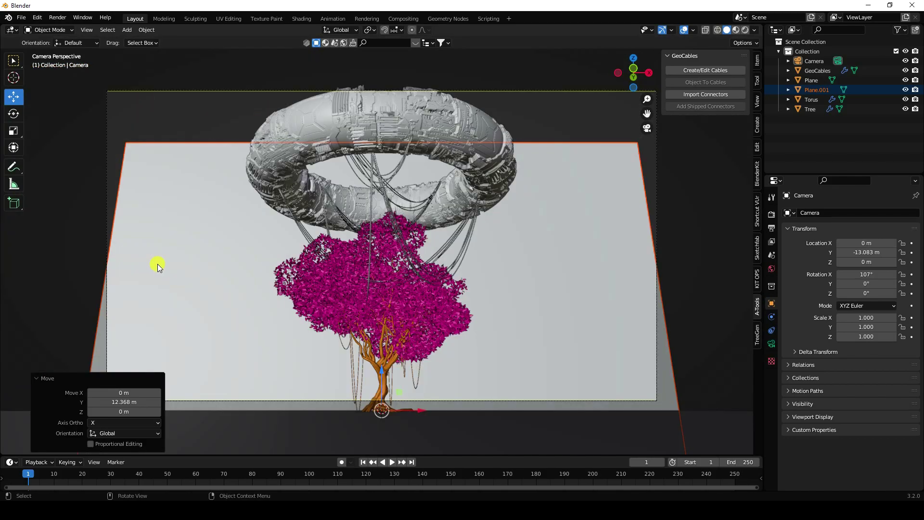
# Scale the backdrop plane up to 17.419 and raise it to about Z 3.55 m so it fills the camera frame.
pyautogui.click(238, 257)
pyautogui.press('s')
pyautogui.click(453, 195)
pyautogui.moveTo(387, 381); pyautogui.dragTo(376, 302)
pyautogui.scroll(-2, 331, 311)
pyautogui.scroll(2, 330, 311)
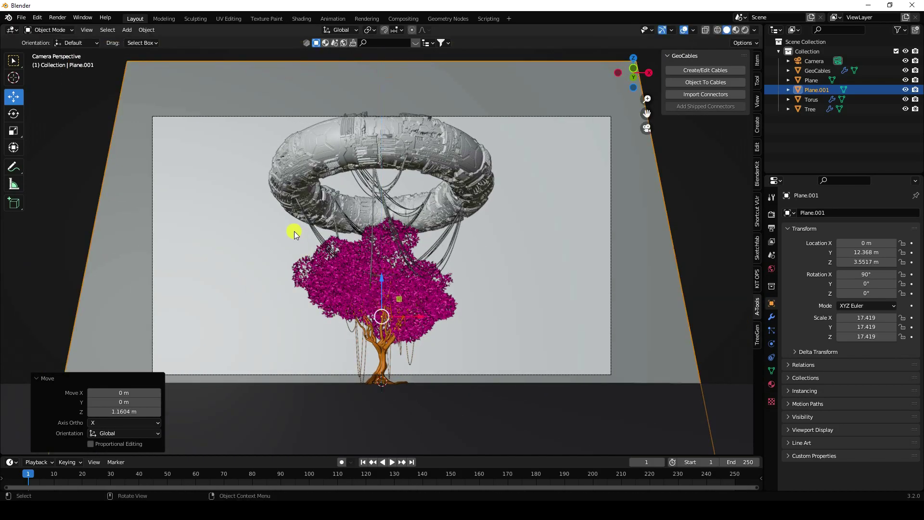
# Add a cube, raise it to Z 3.3466 m and scale it uniformly to 4.961 to enclose the tree and torus.
pyautogui.click(129, 30)
pyautogui.moveTo(147, 43)
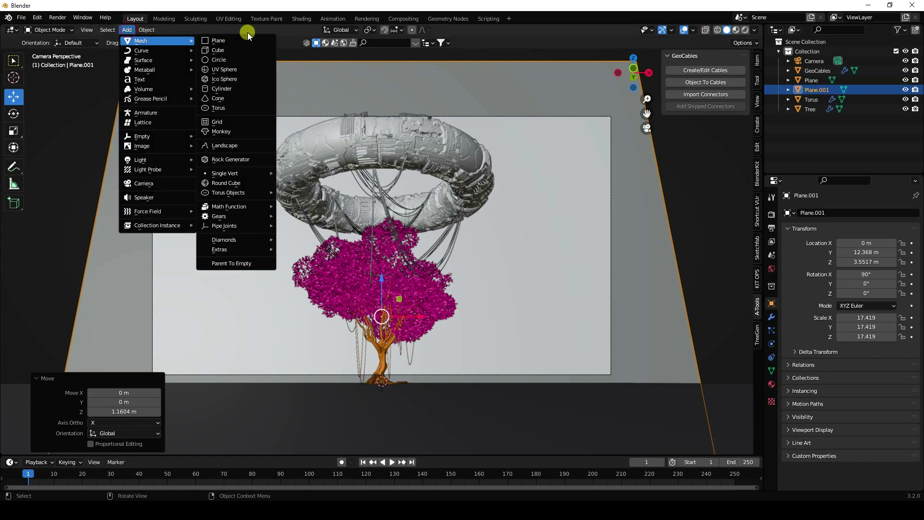
pyautogui.click(224, 50)
pyautogui.moveTo(379, 348); pyautogui.dragTo(382, 232)
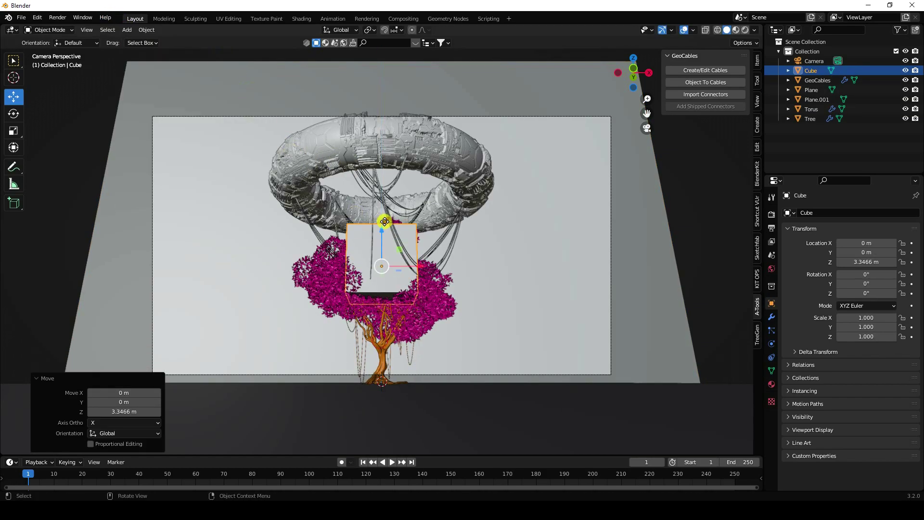
pyautogui.press('s')
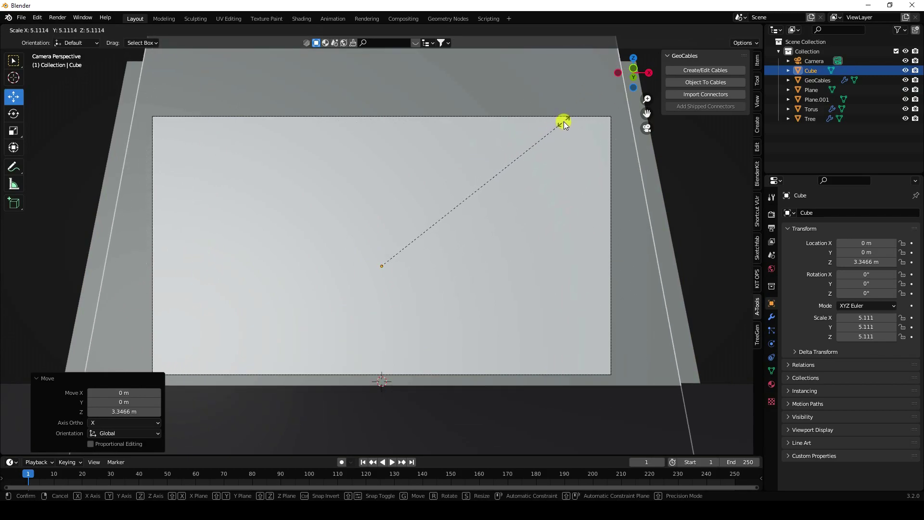
pyautogui.click(559, 125)
# Set the enclosing cube's viewport display to Bounds and deselect it.
pyautogui.scroll(-4, 303, 216)
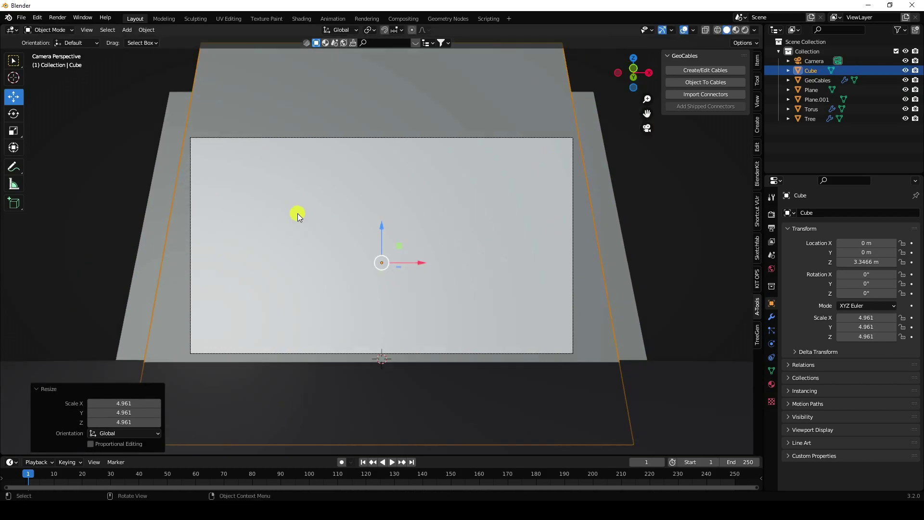
pyautogui.moveTo(310, 218); pyautogui.dragTo(364, 256, button='middle')
pyautogui.scroll(-5, 364, 255)
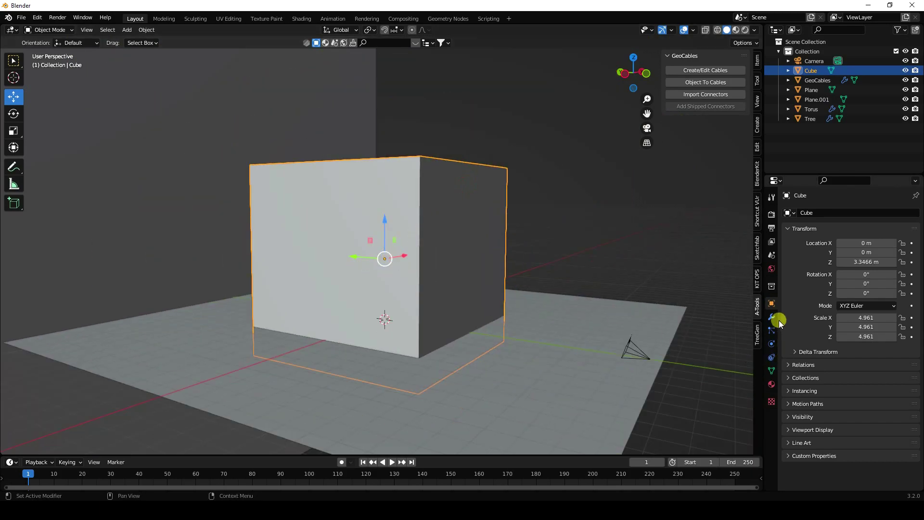
pyautogui.click(814, 431)
pyautogui.scroll(-4, 800, 430)
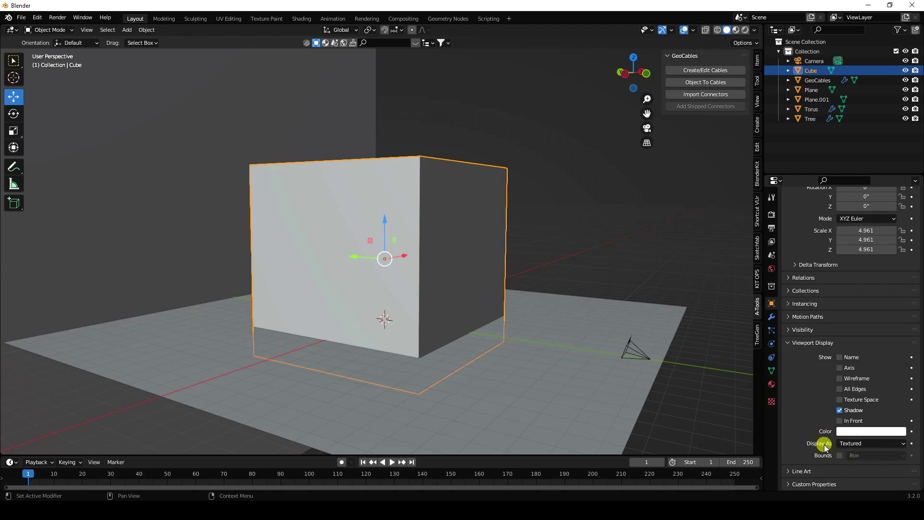
pyautogui.click(863, 442)
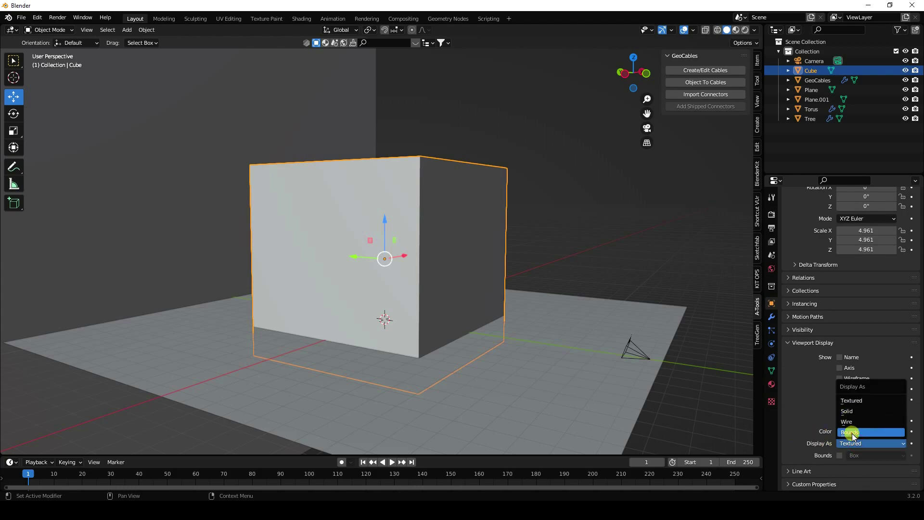
pyautogui.click(852, 433)
pyautogui.click(548, 193)
pyautogui.moveTo(550, 192); pyautogui.dragTo(381, 231, button='middle')
pyautogui.scroll(5, 383, 204)
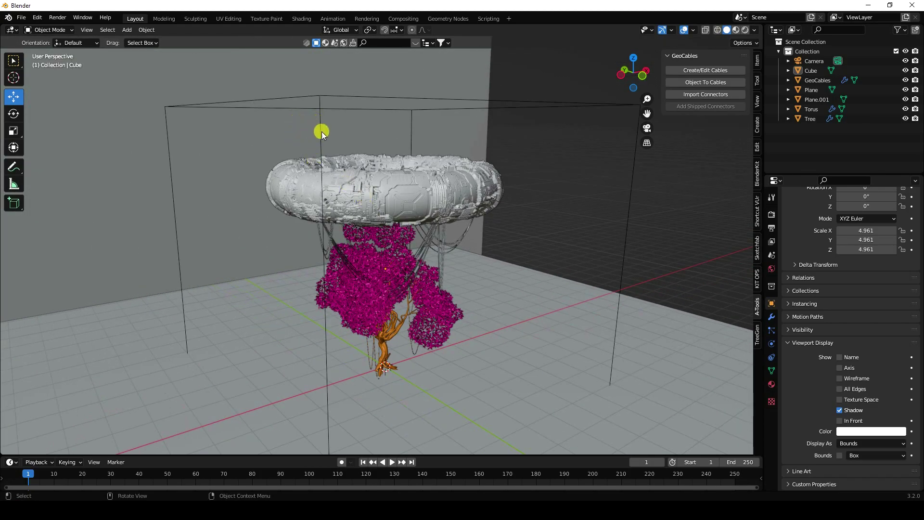
# Save the project on the Desktop as bbb.blend.
pyautogui.click(19, 18)
pyautogui.click(31, 78)
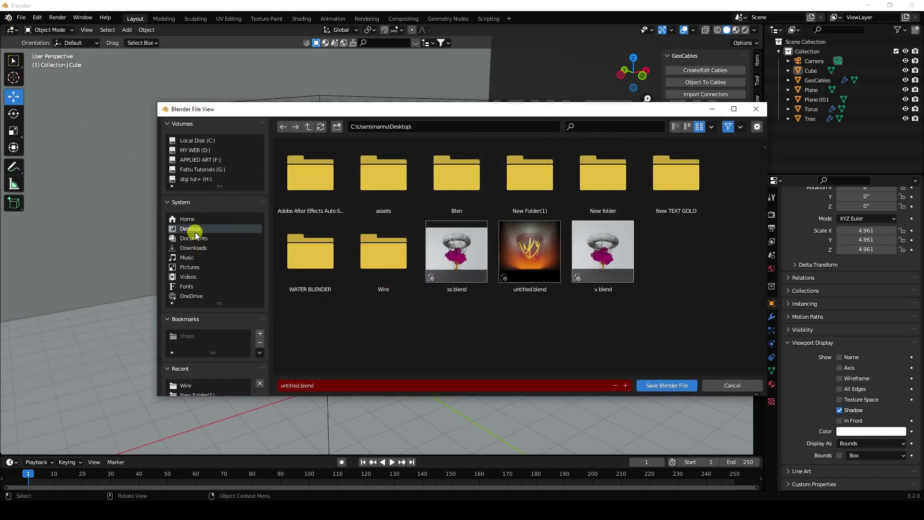
pyautogui.click(349, 386)
pyautogui.write('bbb')
pyautogui.click(673, 386)
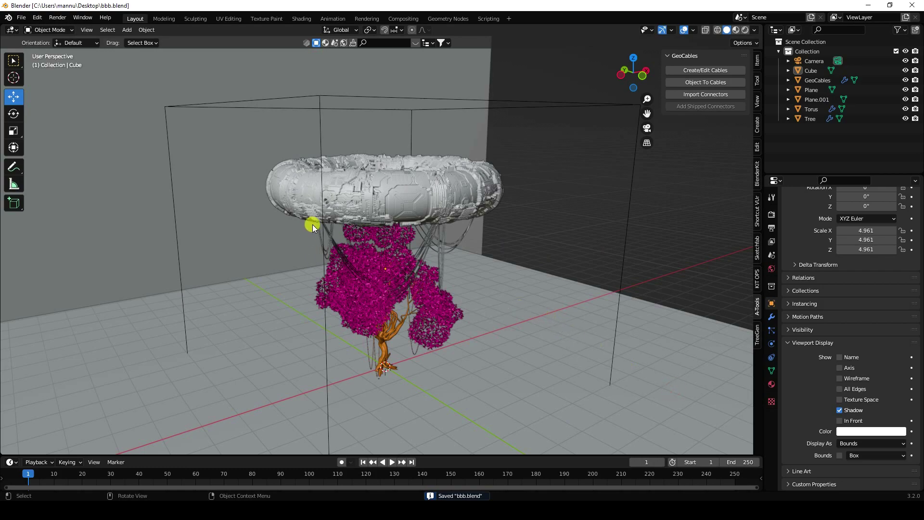
# Switch to the Shading workspace and select the torus.
pyautogui.click(299, 18)
pyautogui.click(502, 333)
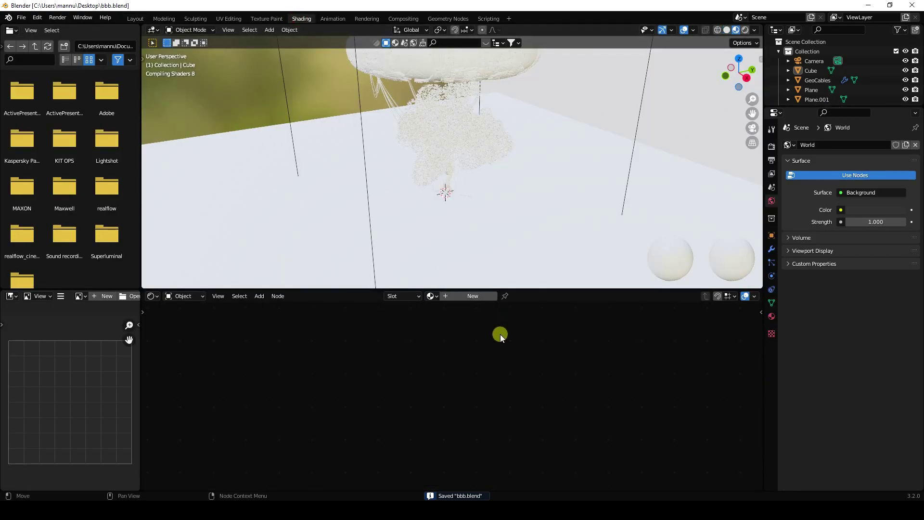
pyautogui.keyDown('shift'); pyautogui.moveTo(424, 140); pyautogui.dragTo(447, 234, button='middle'); pyautogui.keyUp('shift')
pyautogui.click(388, 156)
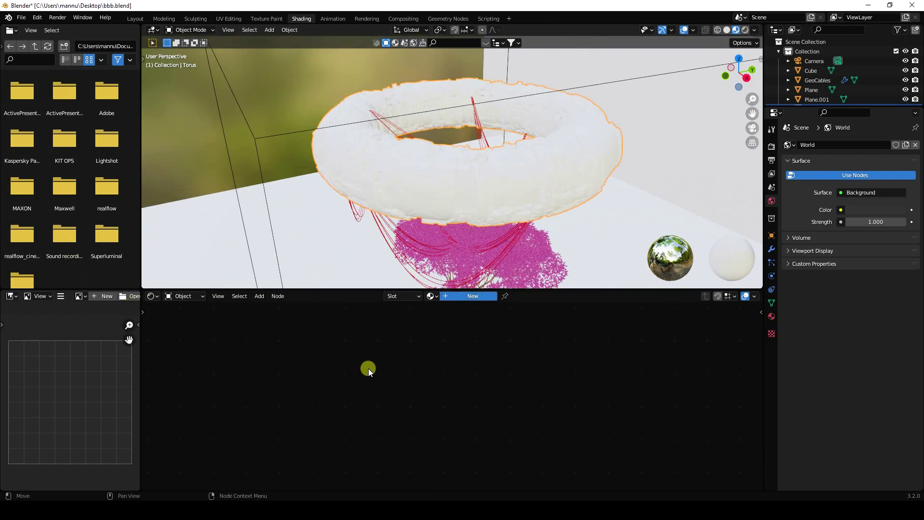
# Create a new material for the torus and add a Texture Coordinate, Mapping and Image Texture setup feeding the Principled BSDF's Base Color.
pyautogui.click(472, 296)
pyautogui.moveTo(335, 349); pyautogui.dragTo(377, 394, button='middle')
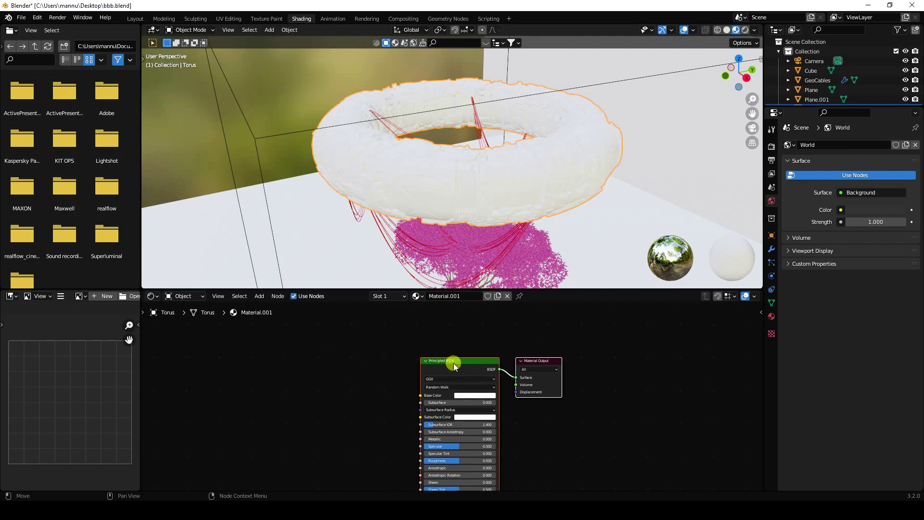
pyautogui.scroll(1, 446, 366)
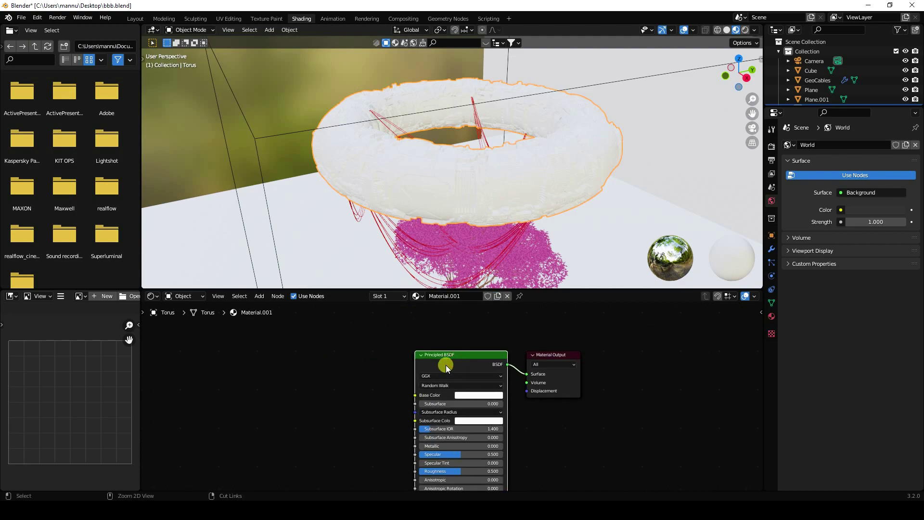
pyautogui.hotkey('ctrl', 't')
pyautogui.keyDown('ctrl'); pyautogui.hscroll(-4, 404, 385); pyautogui.keyUp('ctrl')
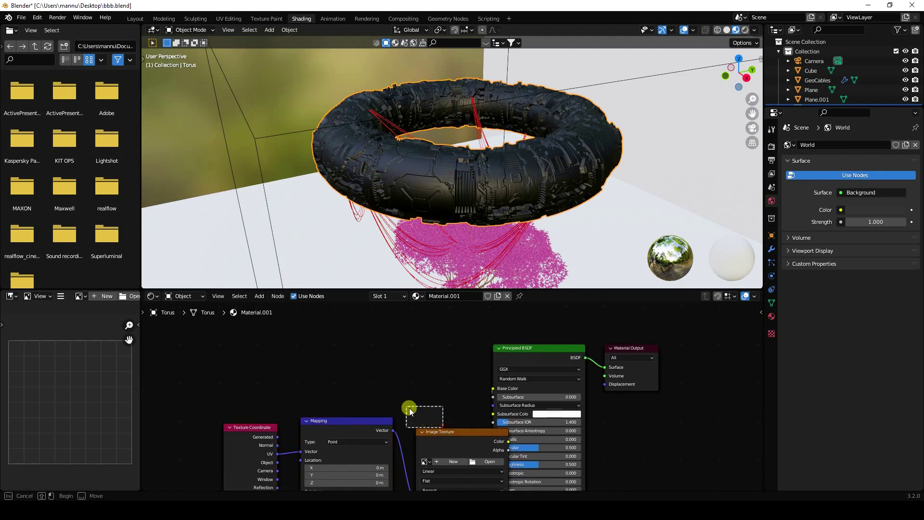
pyautogui.moveTo(438, 432); pyautogui.dragTo(381, 336)
pyautogui.scroll(1, 439, 349)
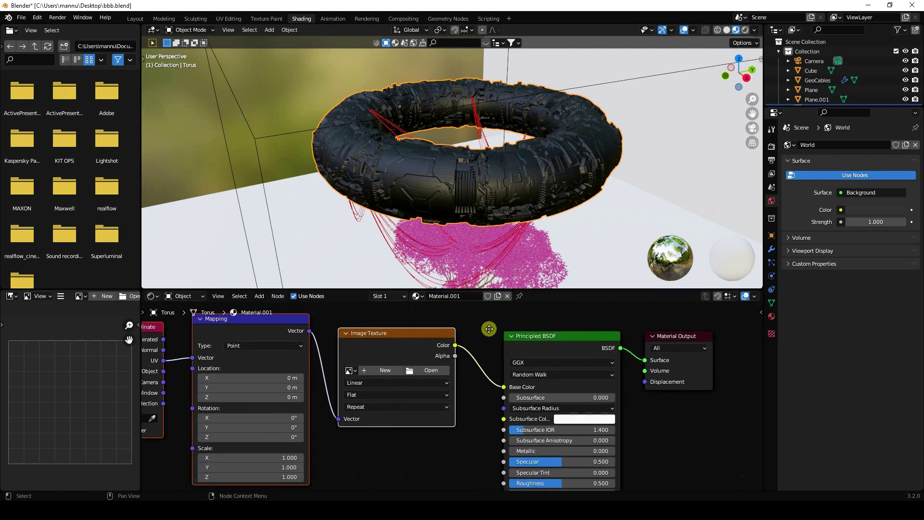
pyautogui.click(428, 370)
pyautogui.click(677, 177)
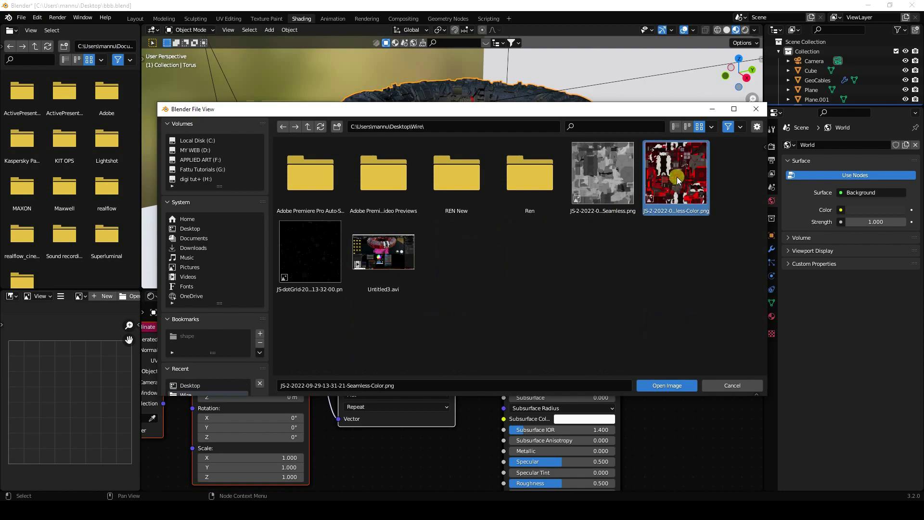
pyautogui.click(686, 420)
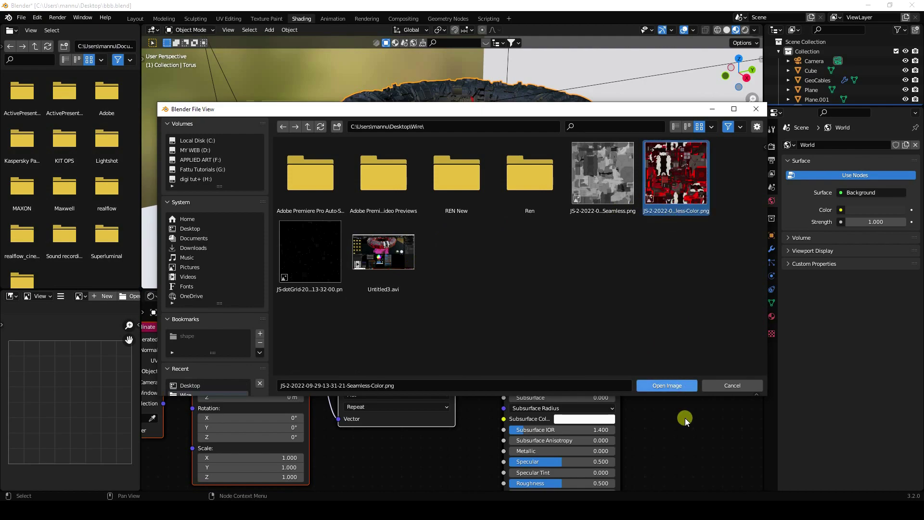
pyautogui.click(666, 385)
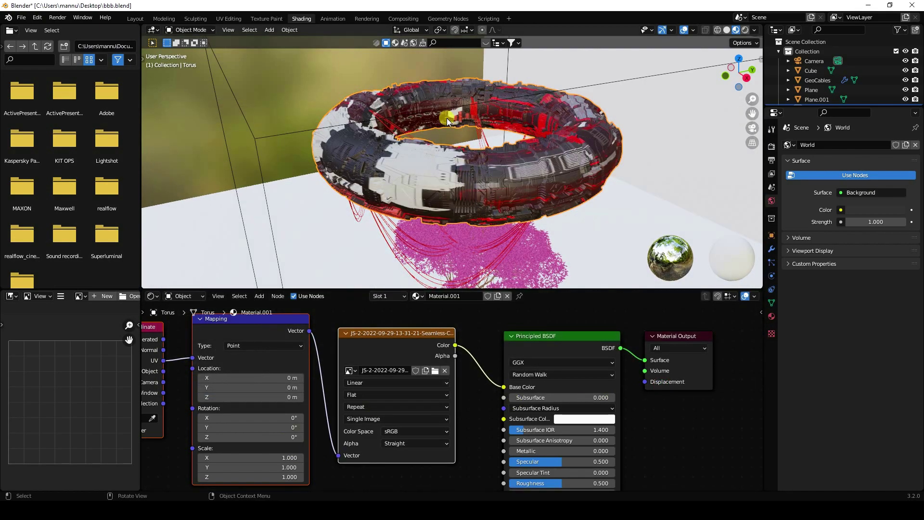
# Set the color texture's Mapping scale to 5 on X.
pyautogui.scroll(4, 447, 117)
pyautogui.moveTo(425, 169); pyautogui.dragTo(481, 192, button='middle')
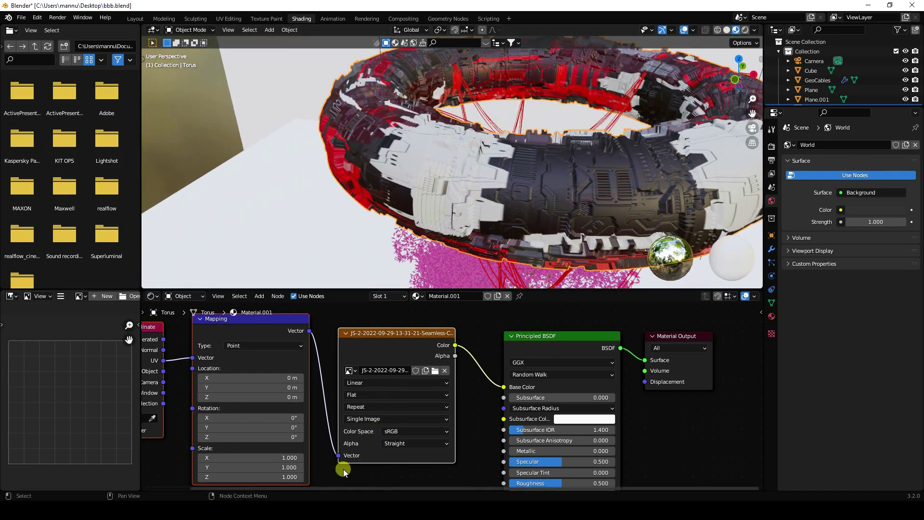
pyautogui.moveTo(343, 469); pyautogui.dragTo(376, 449, button='middle')
pyautogui.doubleClick(319, 437)
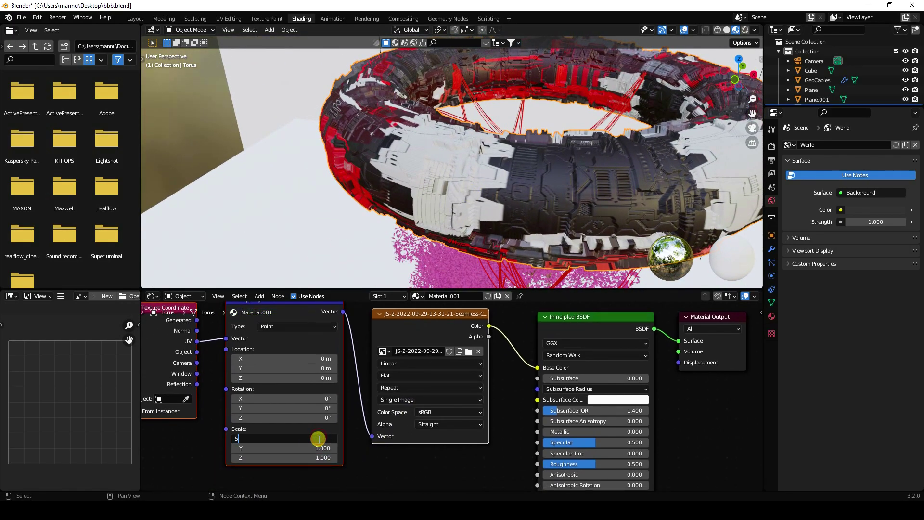
pyautogui.write('5')
pyautogui.press('Return')
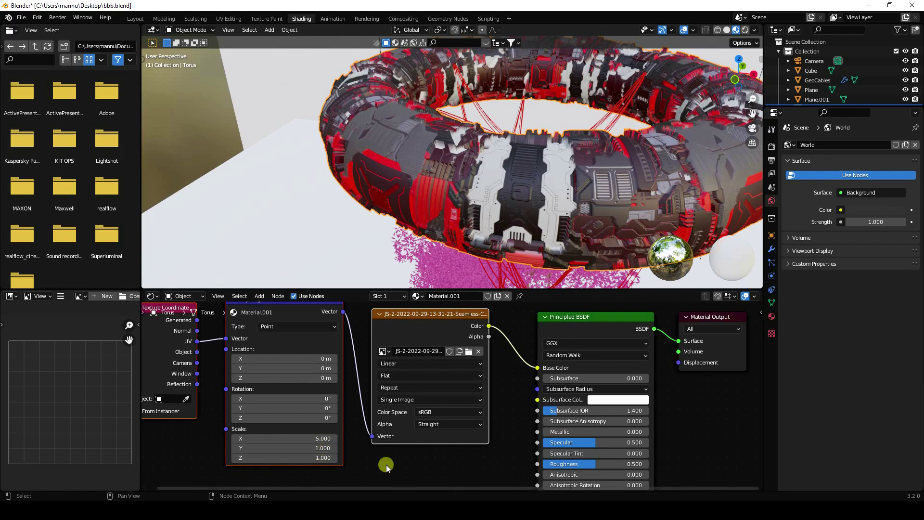
# Set the torus material's Metallic to 1 and Roughness to 0.314 in the Principled BSDF.
pyautogui.moveTo(475, 462); pyautogui.dragTo(264, 412, button='middle')
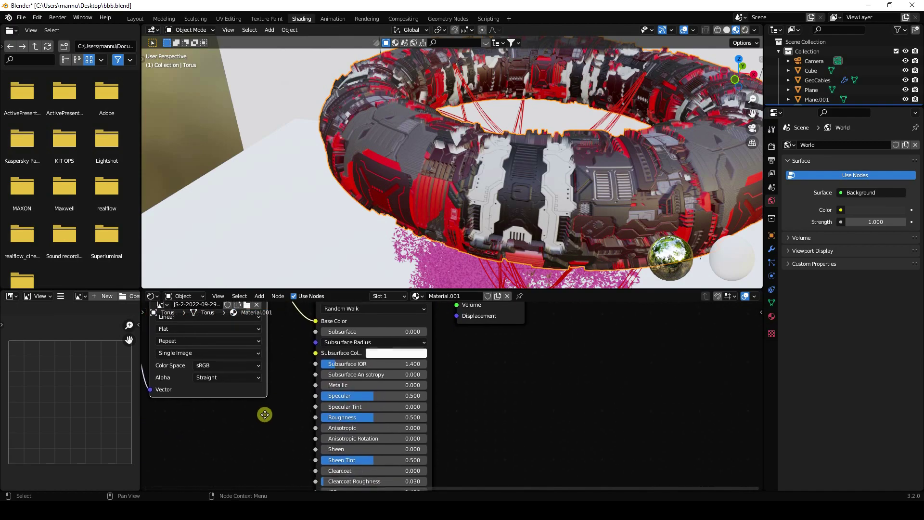
pyautogui.doubleClick(340, 385)
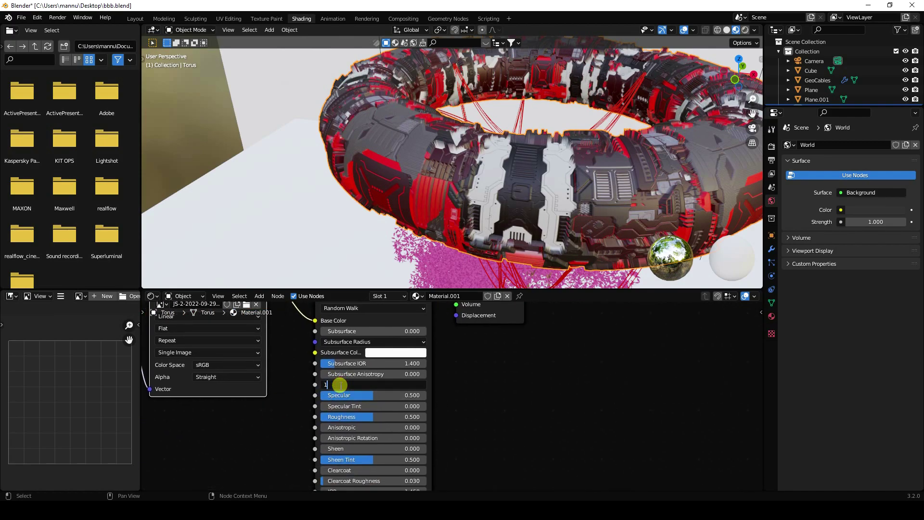
pyautogui.write('1')
pyautogui.press('Return')
pyautogui.doubleClick(342, 417)
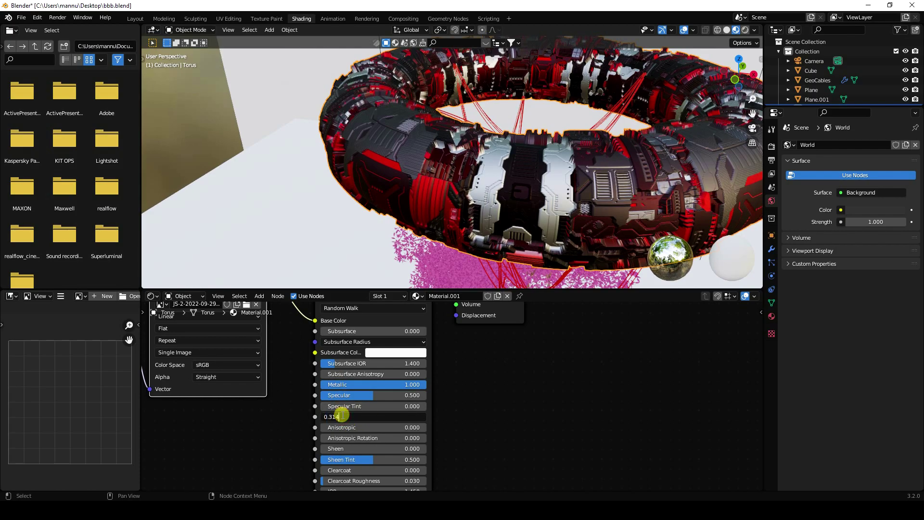
pyautogui.press('Return')
# Duplicate the Texture Coordinate, Mapping and Image Texture nodes and place the copies below the originals.
pyautogui.moveTo(469, 201); pyautogui.dragTo(444, 215, button='middle')
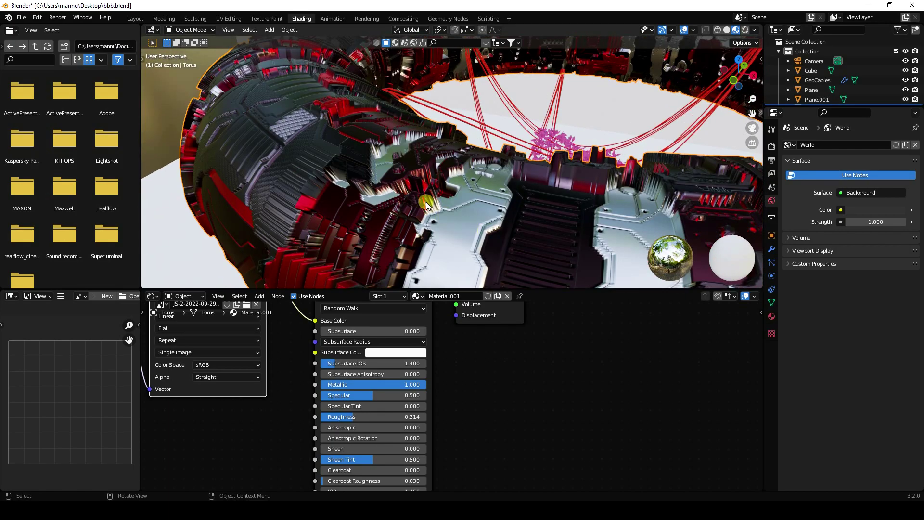
pyautogui.scroll(-8, 360, 161)
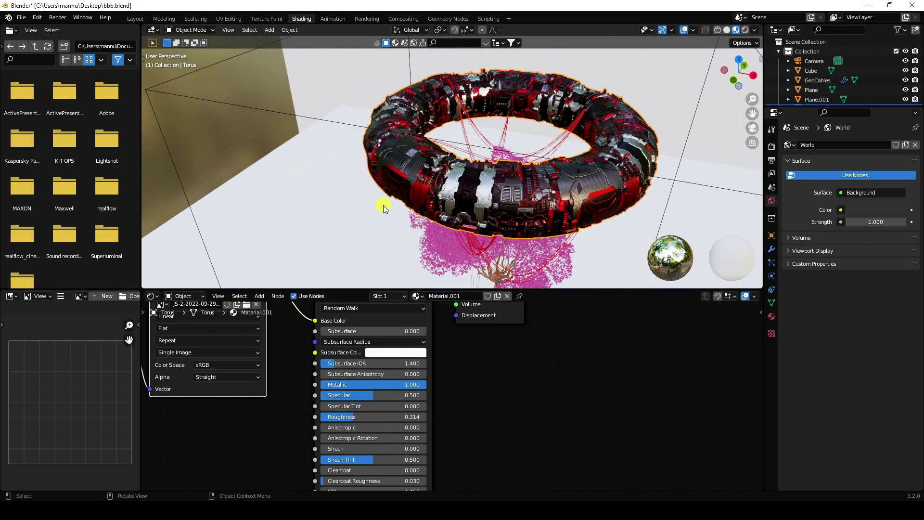
pyautogui.moveTo(515, 230); pyautogui.dragTo(592, 203, button='middle')
pyautogui.moveTo(752, 113); pyautogui.dragTo(180, 264)
pyautogui.scroll(-5, 264, 443)
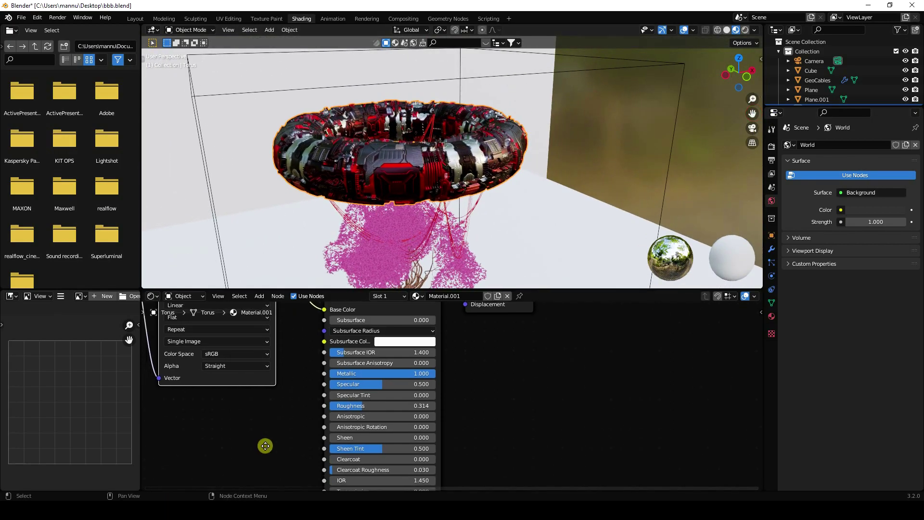
pyautogui.moveTo(458, 419); pyautogui.dragTo(409, 463, button='middle')
pyautogui.moveTo(244, 324); pyautogui.dragTo(448, 351)
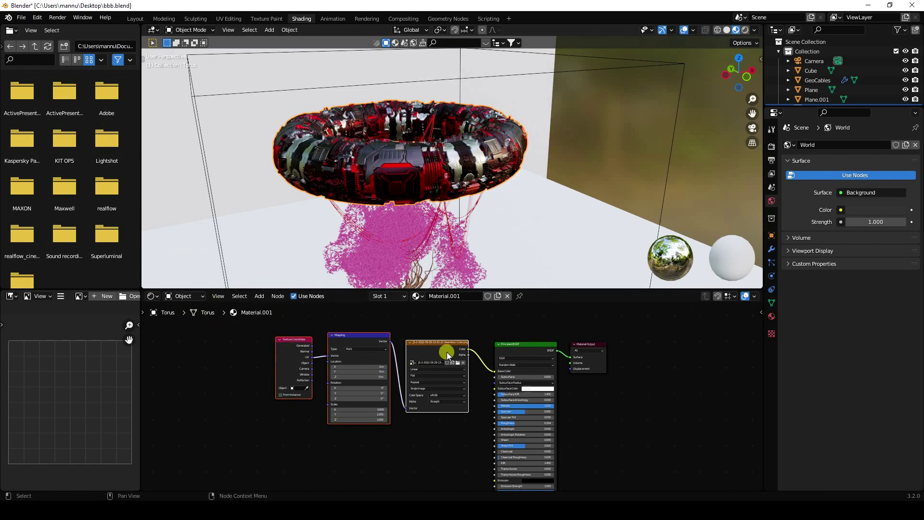
pyautogui.hotkey('shift', 'd')
pyautogui.moveTo(370, 451); pyautogui.dragTo(381, 363, button='middle')
# Add a ColorRamp node between the duplicated Image Texture and the Principled BSDF.
pyautogui.click(260, 297)
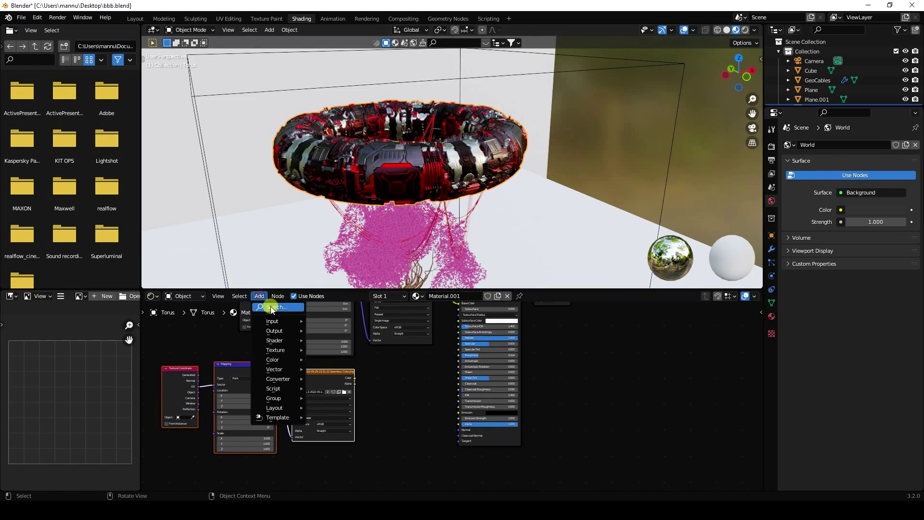
pyautogui.click(268, 306)
pyautogui.write('colorr')
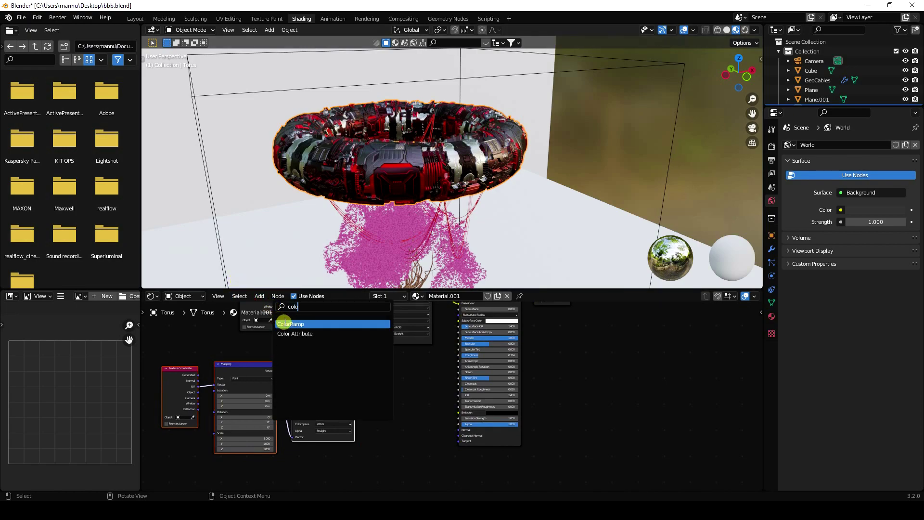
pyautogui.click(284, 322)
pyautogui.click(468, 430)
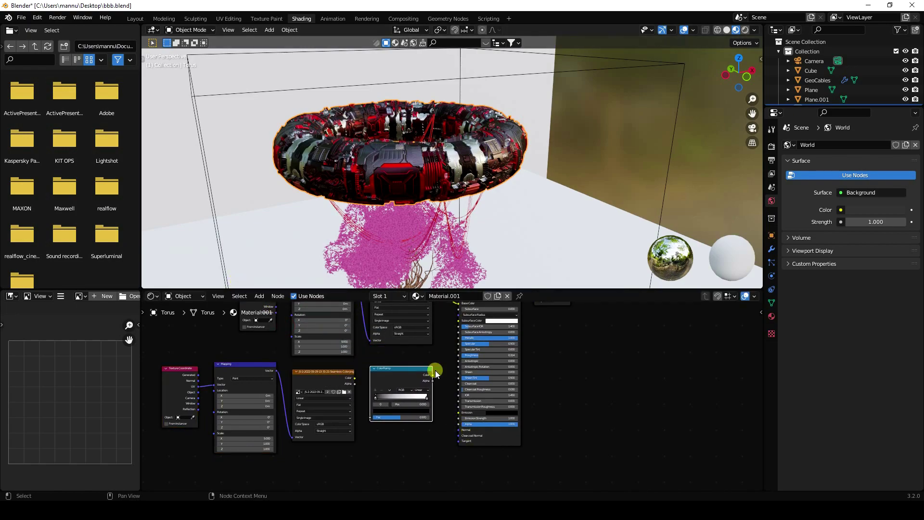
# Connect the duplicated image's Color to the ColorRamp's Fac, and the ramp's Color to the Principled BSDF's Emission.
pyautogui.scroll(4, 453, 394)
pyautogui.moveTo(271, 362); pyautogui.dragTo(300, 435)
pyautogui.moveTo(416, 357); pyautogui.dragTo(465, 427)
pyautogui.moveTo(386, 454); pyautogui.dragTo(505, 441, button='middle')
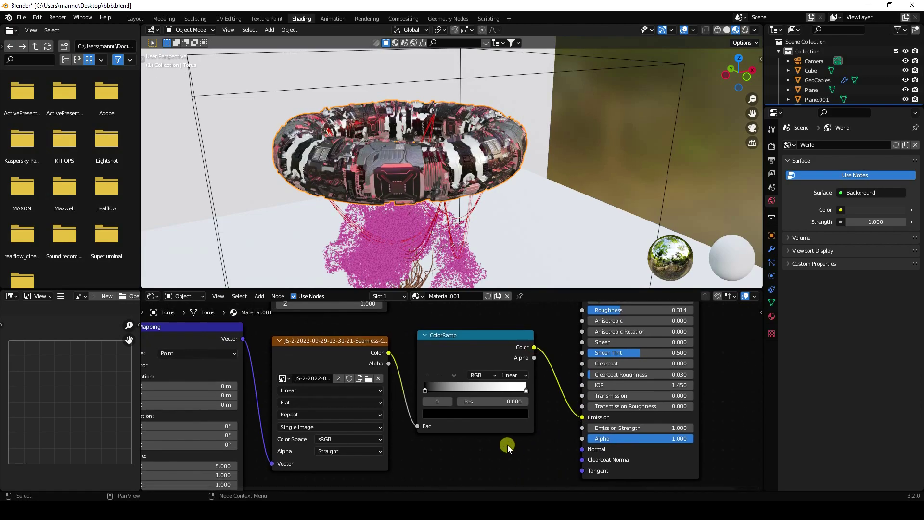
pyautogui.click(371, 381)
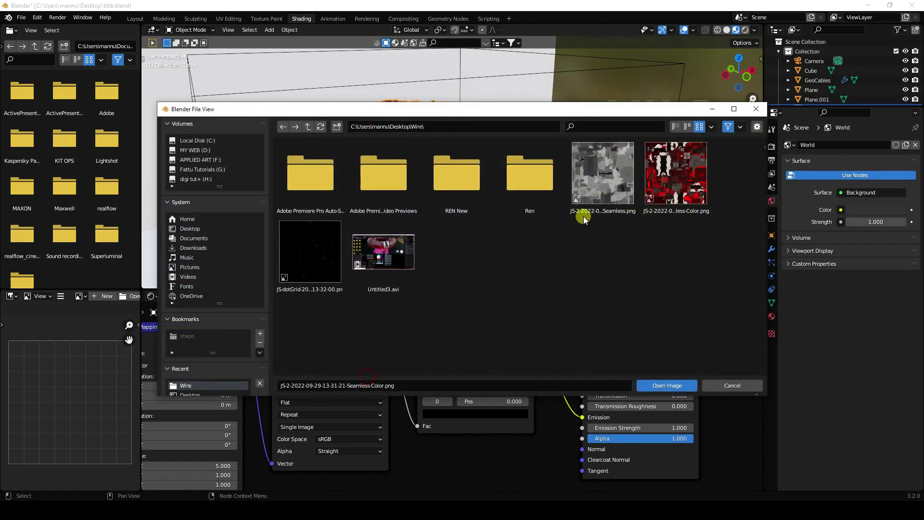
pyautogui.click(342, 265)
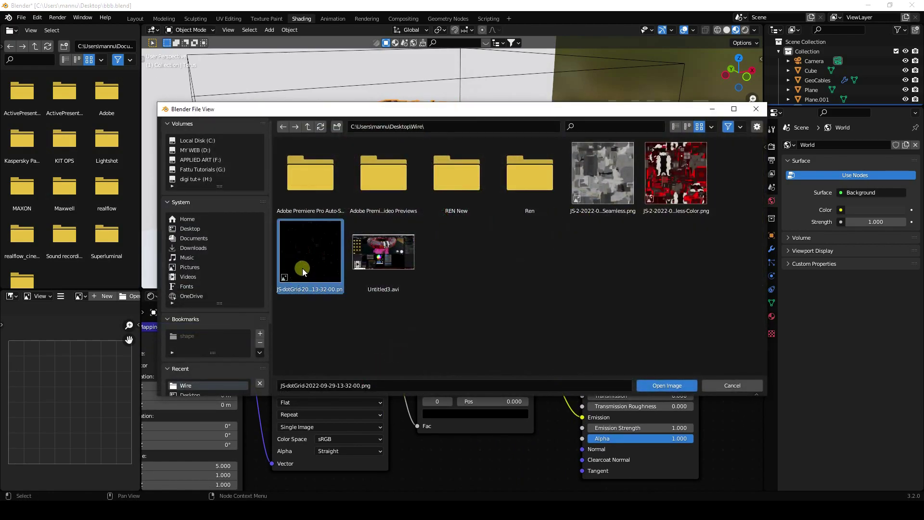
pyautogui.click(657, 387)
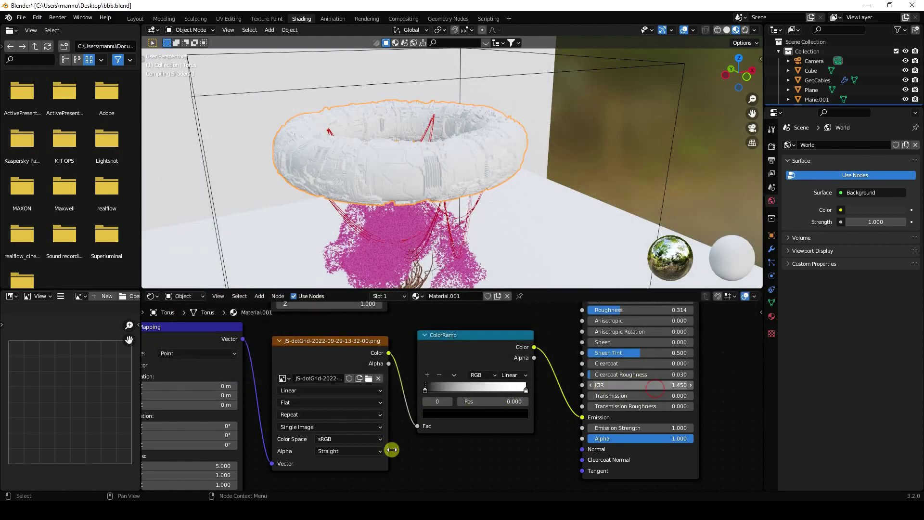
# Color the ColorRamp's white stop orange with hue 0.024 and saturation 1, and move it to position 0.405.
pyautogui.scroll(3, 423, 452)
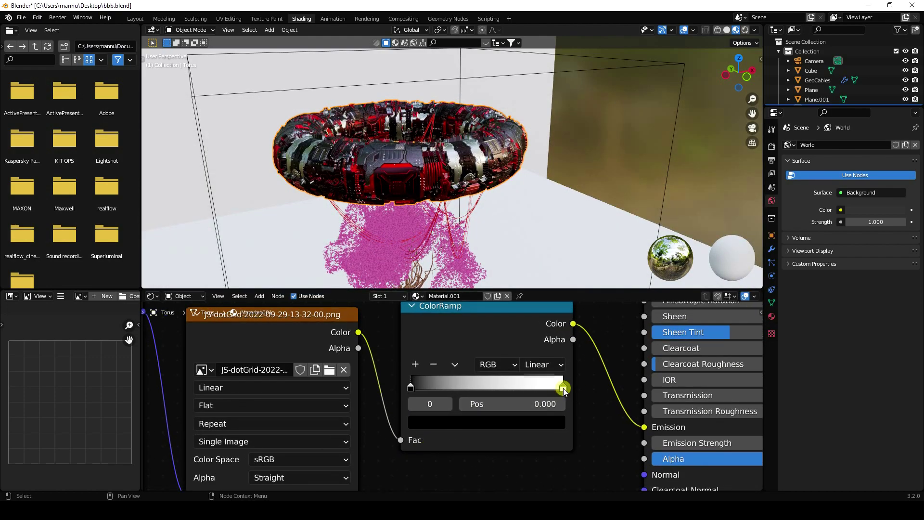
pyautogui.click(563, 388)
pyautogui.click(504, 423)
pyautogui.click(459, 357)
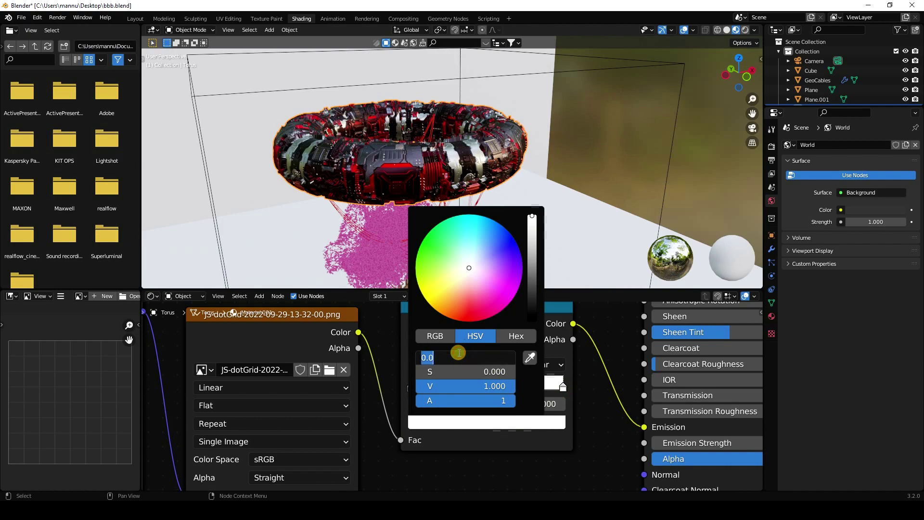
pyautogui.write('0.024')
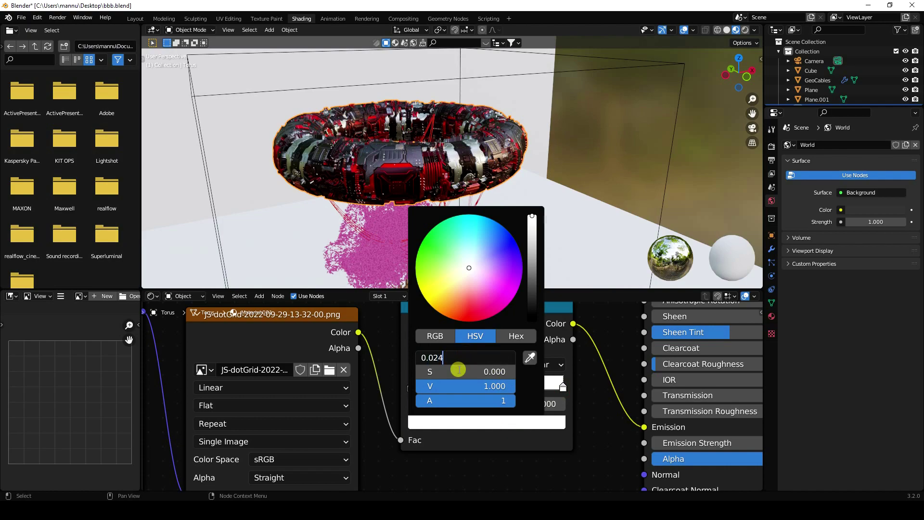
pyautogui.press('Return')
pyautogui.click(457, 371)
pyautogui.write('1')
pyautogui.press('Return')
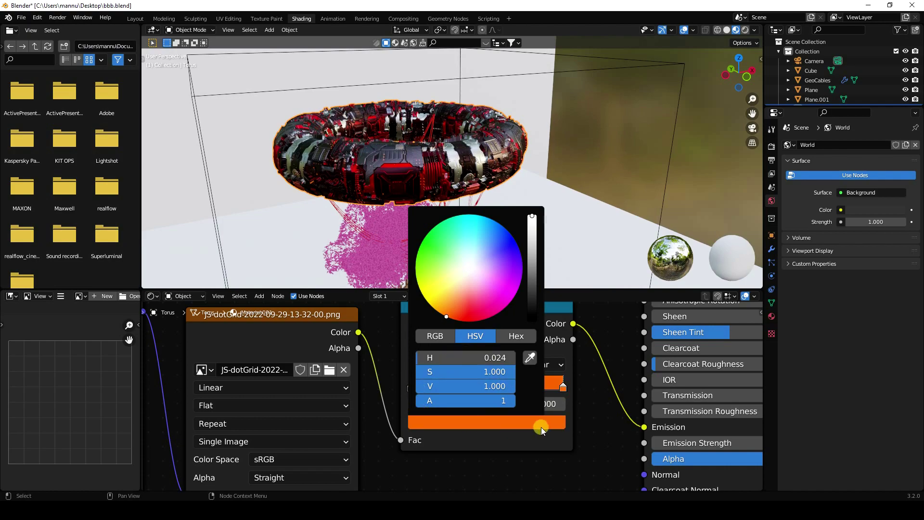
pyautogui.moveTo(563, 386); pyautogui.dragTo(472, 386)
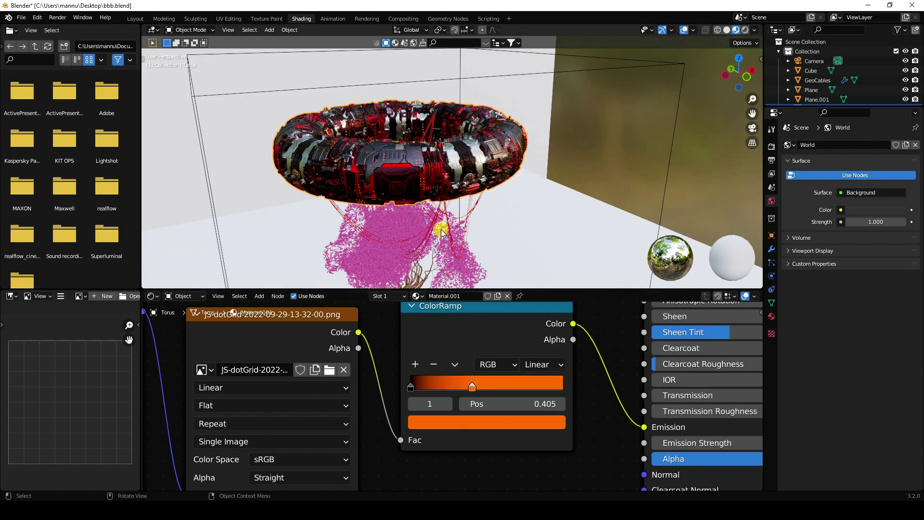
# Set the torus material's Emission Strength to 50 and move the ColorRamp's black stop to position 0.041.
pyautogui.scroll(5, 442, 233)
pyautogui.moveTo(596, 461); pyautogui.dragTo(388, 418, button='middle')
pyautogui.click(489, 399)
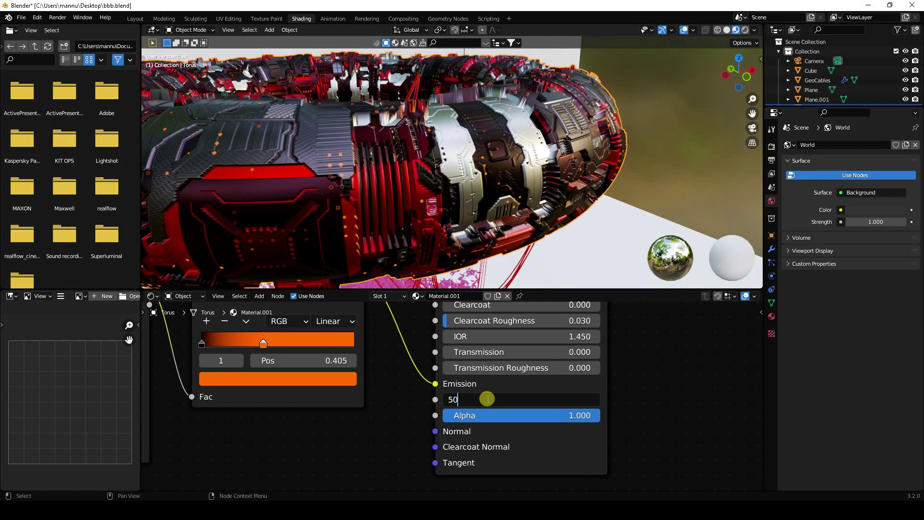
pyautogui.press('Return')
pyautogui.moveTo(322, 263); pyautogui.dragTo(355, 204, button='middle')
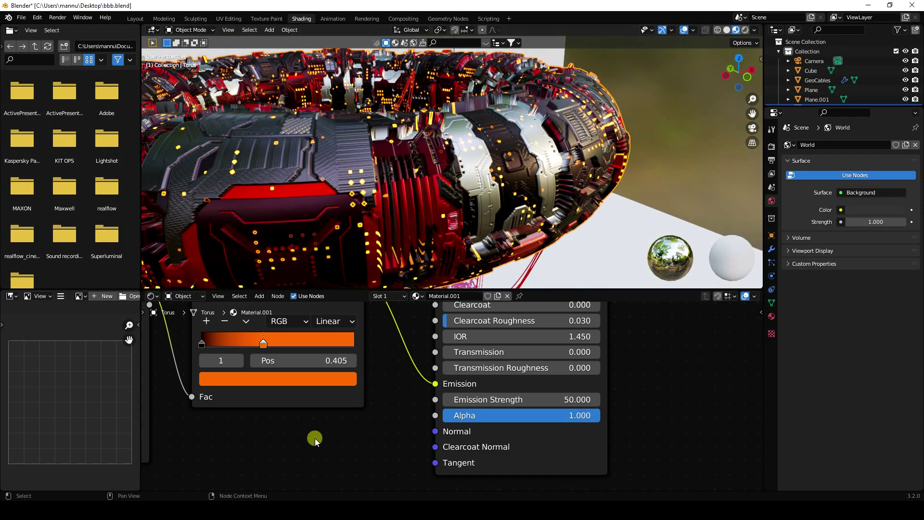
pyautogui.moveTo(315, 439); pyautogui.dragTo(409, 440, button='middle')
pyautogui.moveTo(322, 373); pyautogui.dragTo(330, 374)
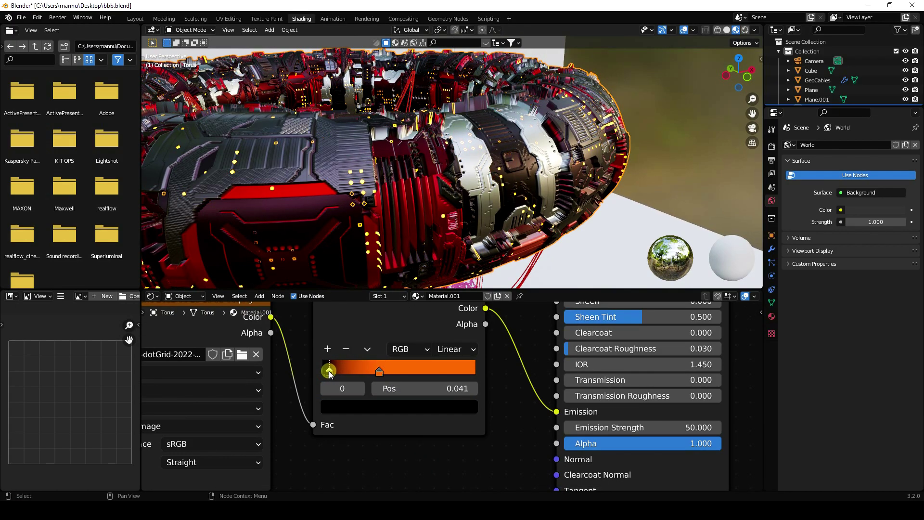
# Set the dot-grid texture's Mapping scale to 10 on X and 2 on Y.
pyautogui.moveTo(339, 198); pyautogui.dragTo(388, 127, button='middle')
pyautogui.moveTo(367, 471); pyautogui.dragTo(380, 441, button='middle')
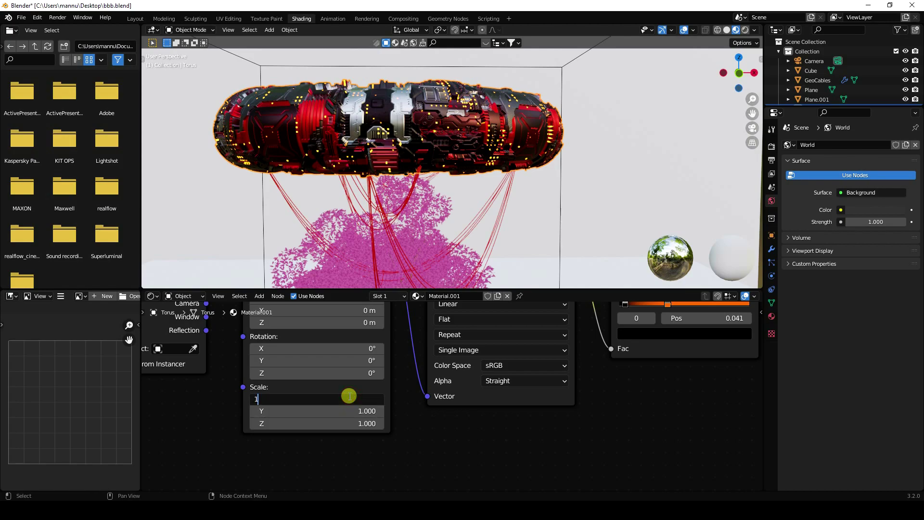
pyautogui.press('Return')
pyautogui.doubleClick(354, 411)
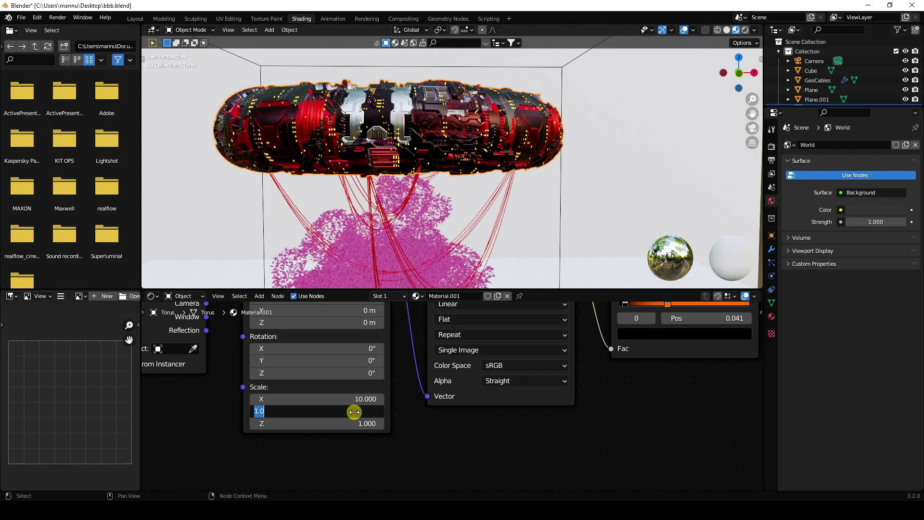
pyautogui.write('2')
pyautogui.press('Return')
pyautogui.moveTo(399, 192); pyautogui.dragTo(402, 138, button='middle')
pyautogui.scroll(-8, 394, 154)
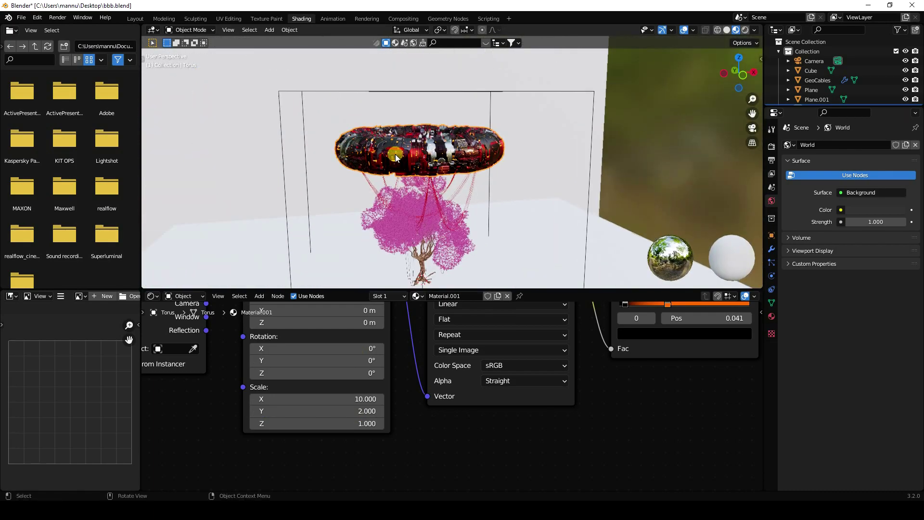
# Give the back wall plane a new material with a black base color and name it BG.
pyautogui.scroll(3, 365, 176)
pyautogui.click(242, 151)
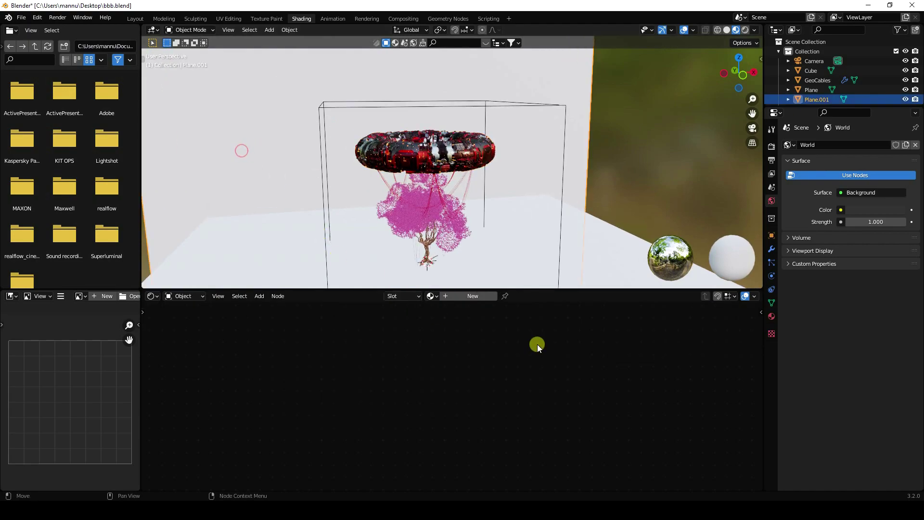
pyautogui.click(447, 297)
pyautogui.press('Home')
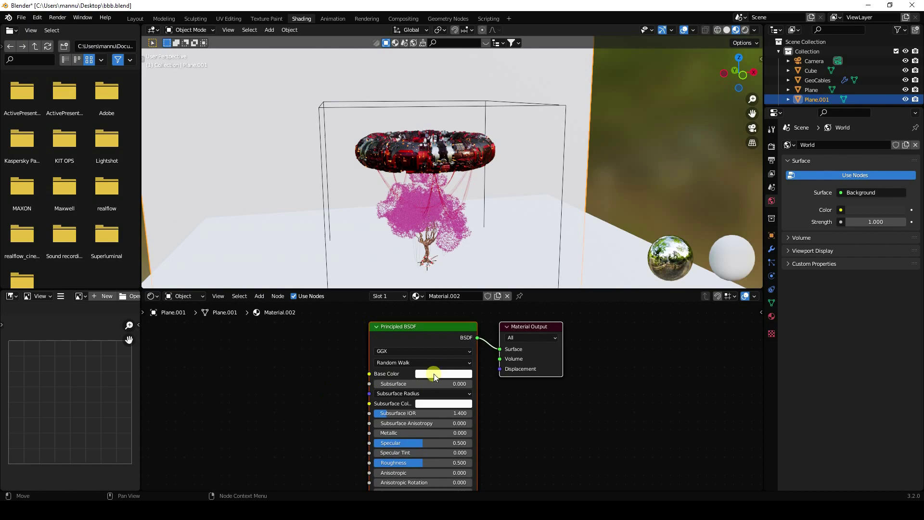
pyautogui.click(434, 373)
pyautogui.moveTo(492, 289); pyautogui.dragTo(467, 314)
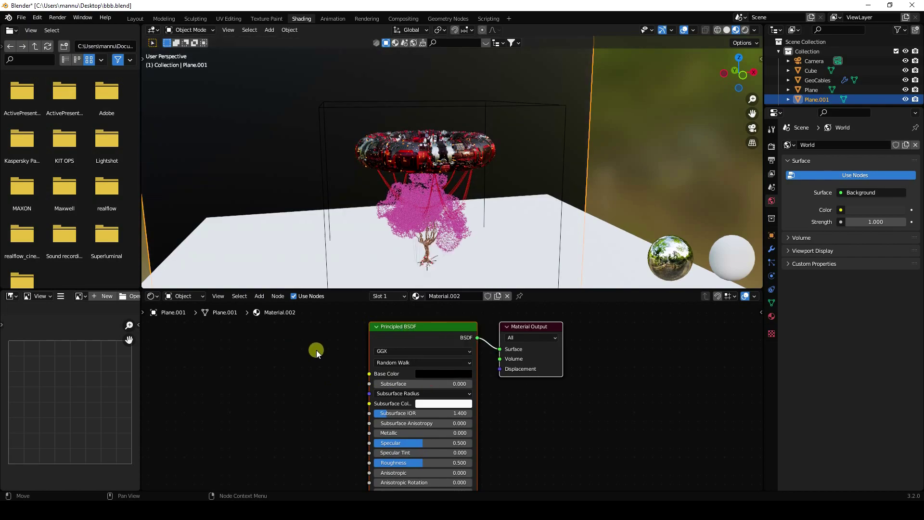
pyautogui.doubleClick(446, 296)
# Assign the existing BG material to the floor plane and view the scene through the camera.
pyautogui.click(242, 266)
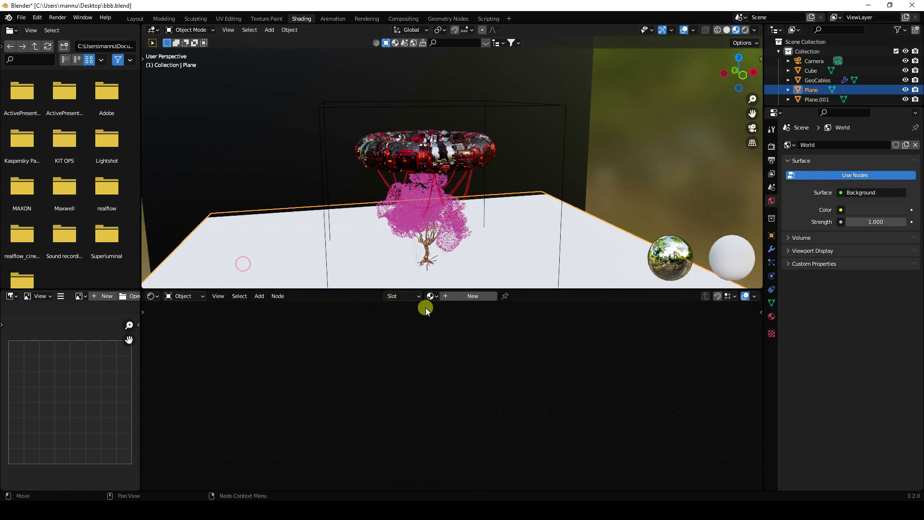
pyautogui.click(438, 298)
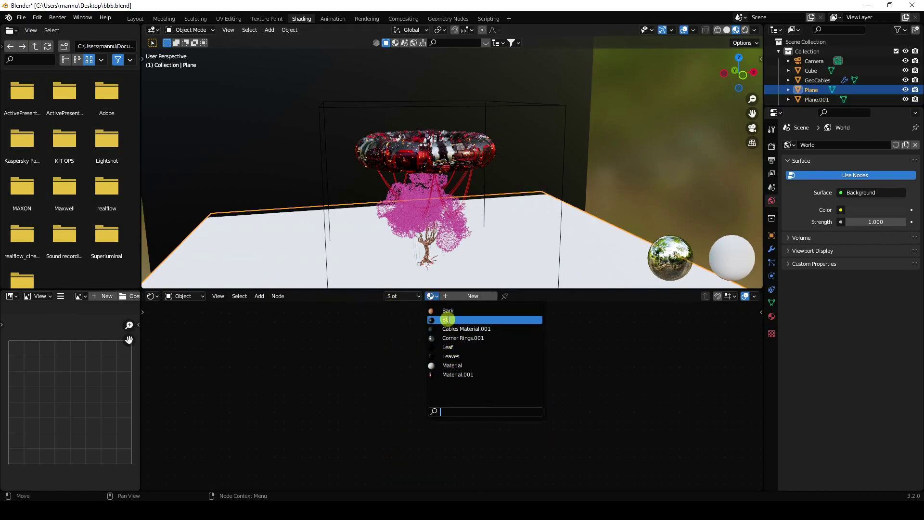
pyautogui.click(442, 319)
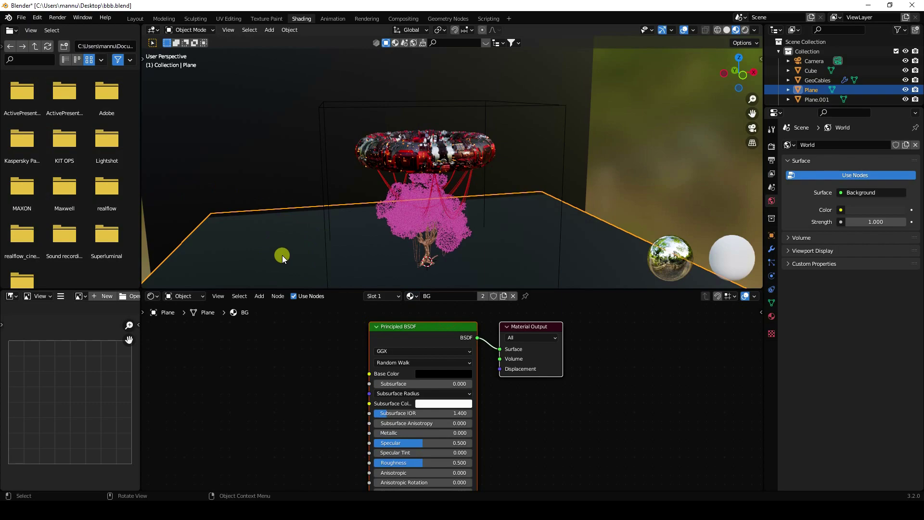
pyautogui.moveTo(340, 290); pyautogui.dragTo(323, 421)
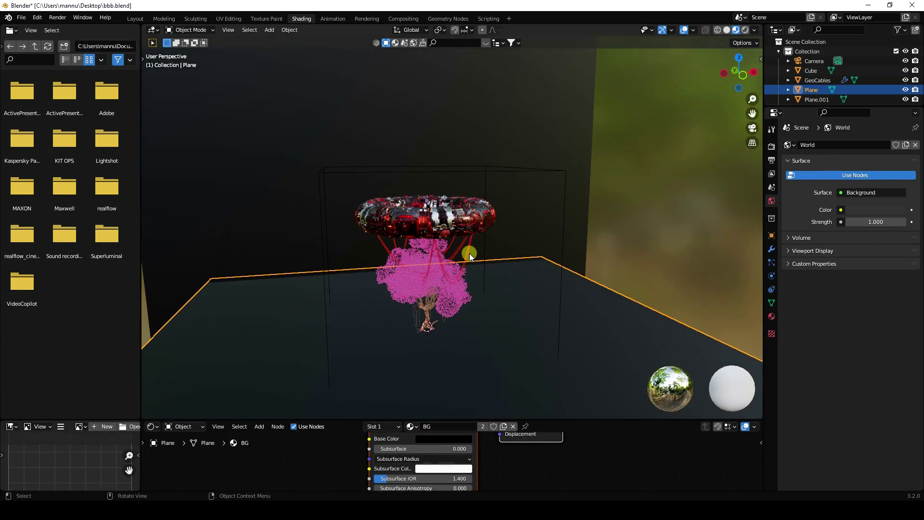
pyautogui.press('KP_0')
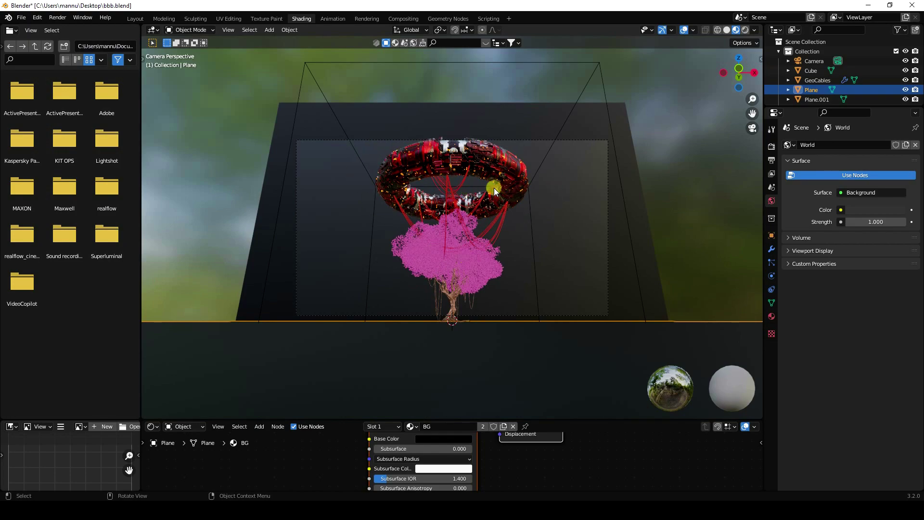
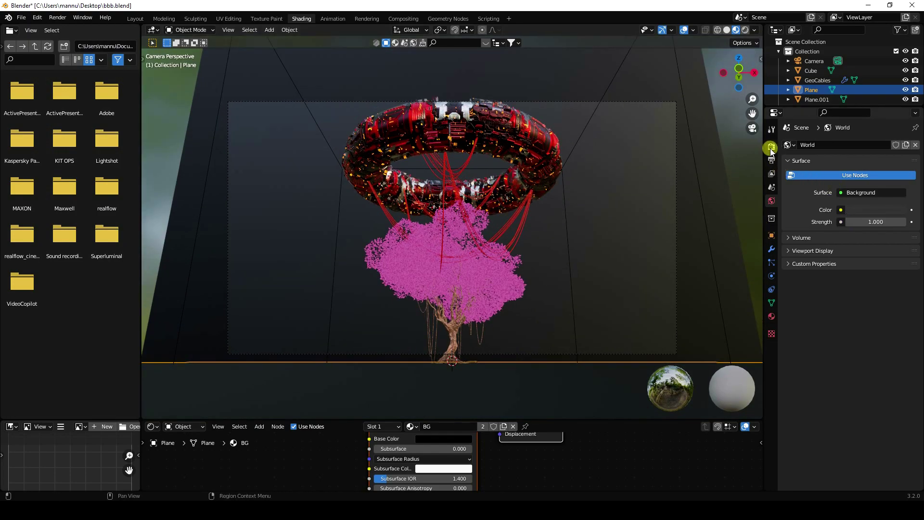
# Switch the render engine to Cycles with GPU Compute and set the viewport max samples to 64.
pyautogui.click(859, 143)
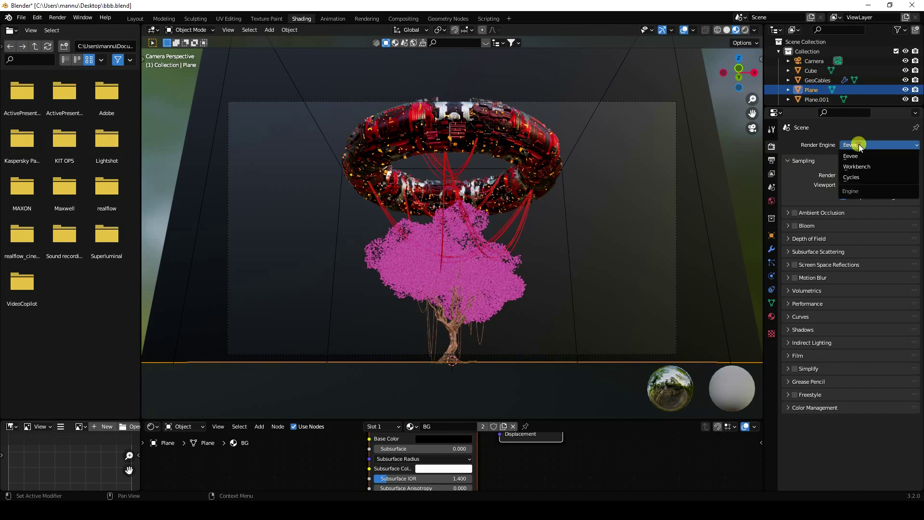
pyautogui.click(862, 177)
pyautogui.click(861, 169)
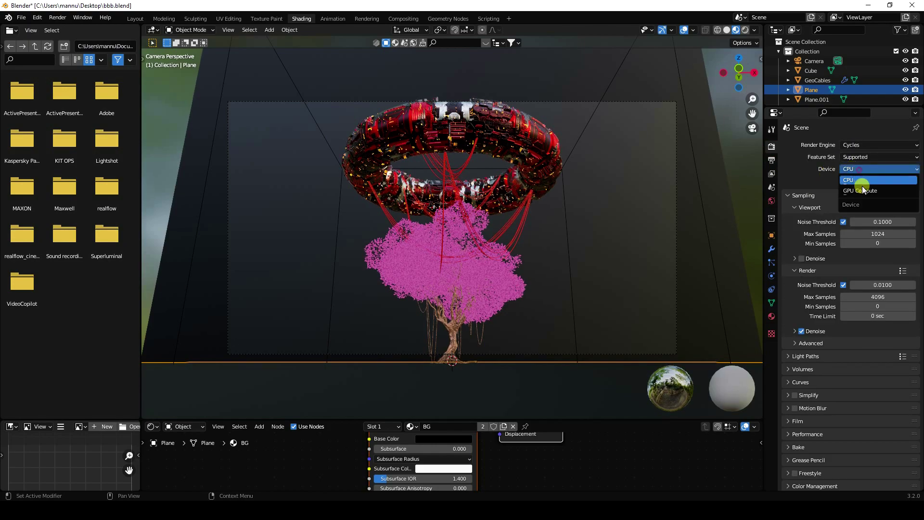
pyautogui.click(857, 191)
pyautogui.click(878, 223)
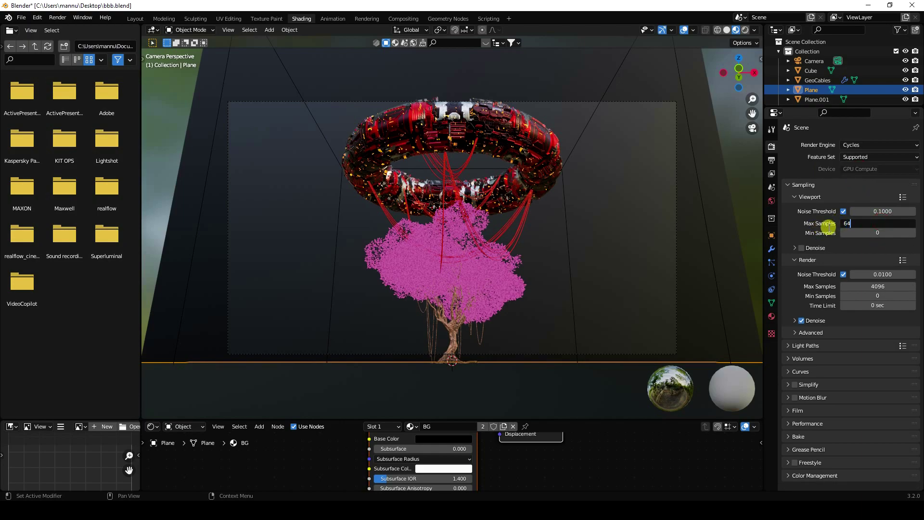
pyautogui.write('64')
pyautogui.press('Return')
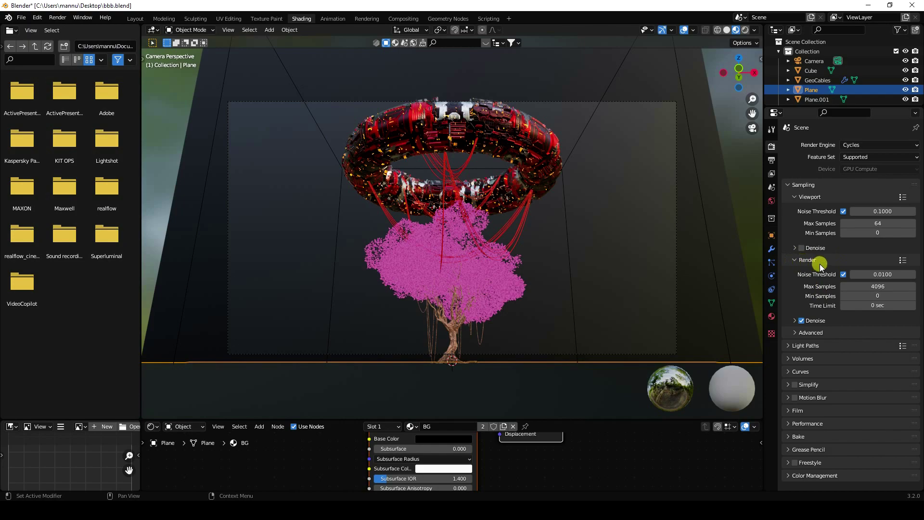
# Set the final render's max samples to 256.
pyautogui.click(878, 287)
pyautogui.write('256')
pyautogui.press('Return')
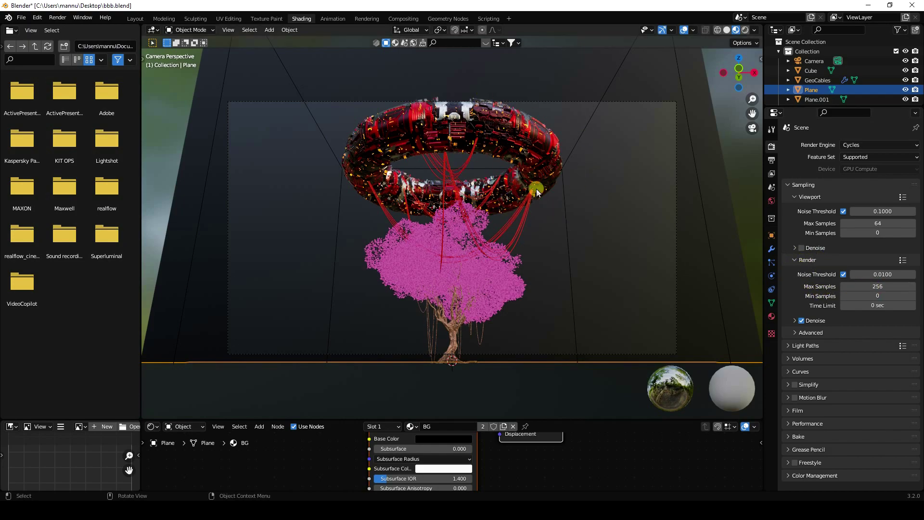
# Lower the final render's max samples to 64.
pyautogui.click(880, 287)
pyautogui.write('64')
pyautogui.press('Return')
# Add an area light at the tree's base and set its power to 250 W and its size to 2.5 m.
pyautogui.moveTo(458, 174); pyautogui.dragTo(476, 211, button='middle')
pyautogui.click(268, 30)
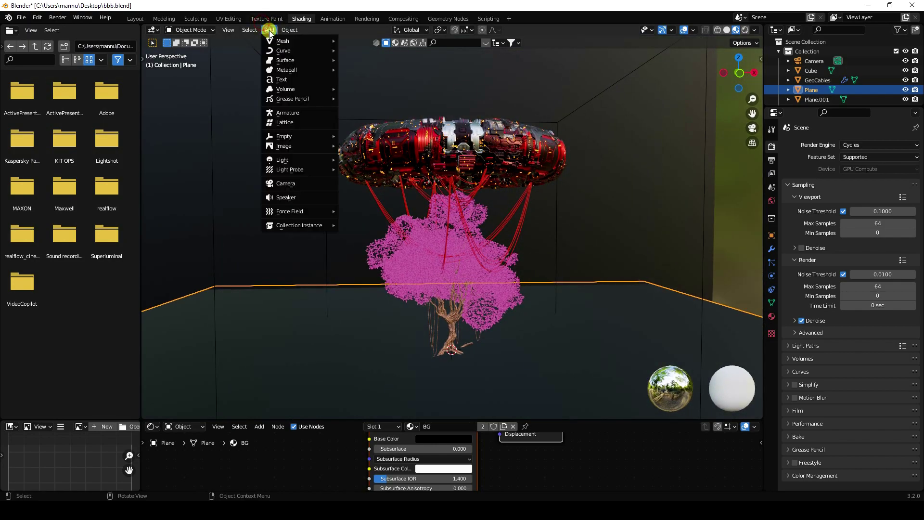
pyautogui.moveTo(291, 160)
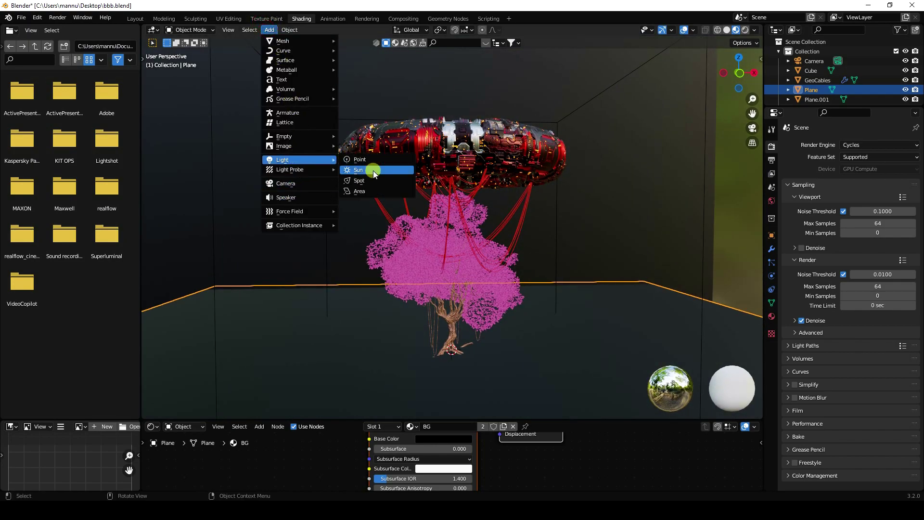
pyautogui.click(362, 190)
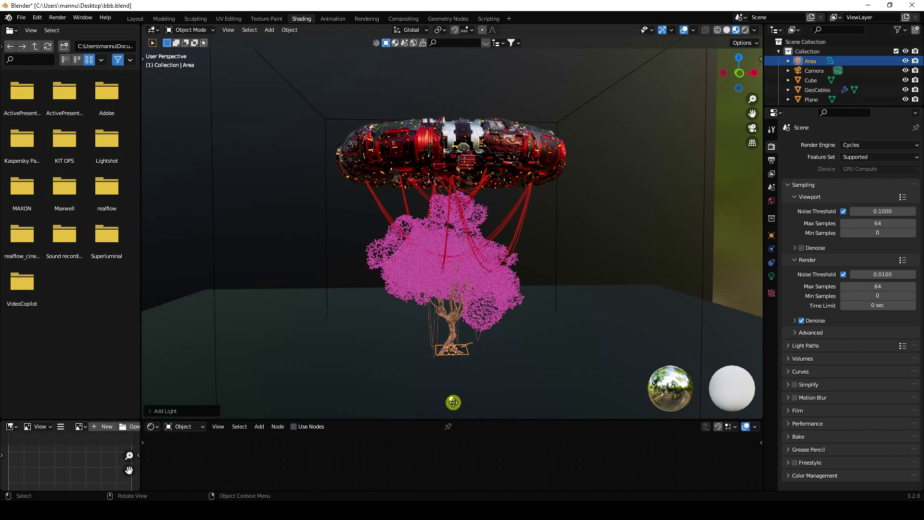
pyautogui.click(772, 276)
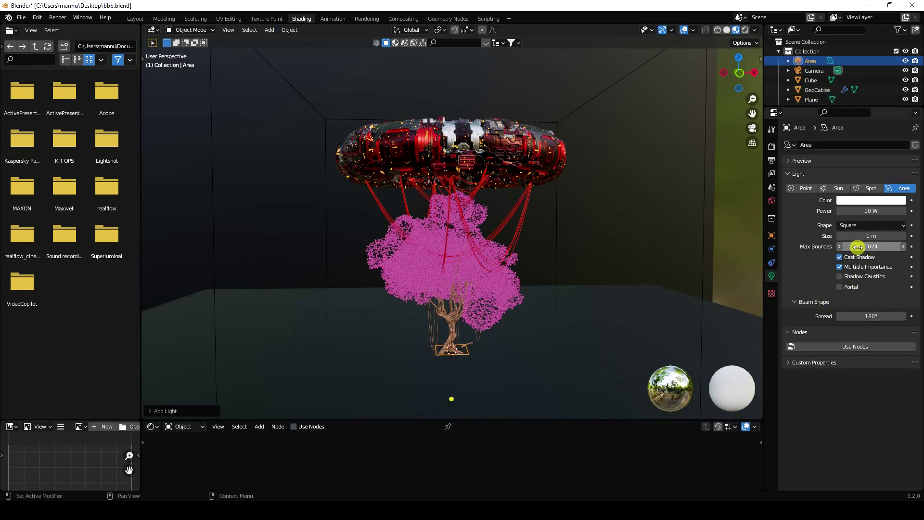
pyautogui.click(875, 212)
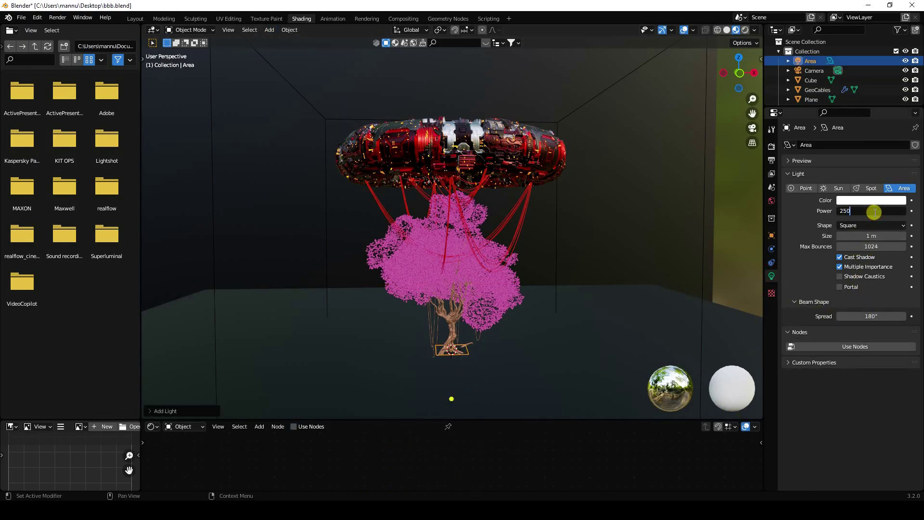
pyautogui.press('Return')
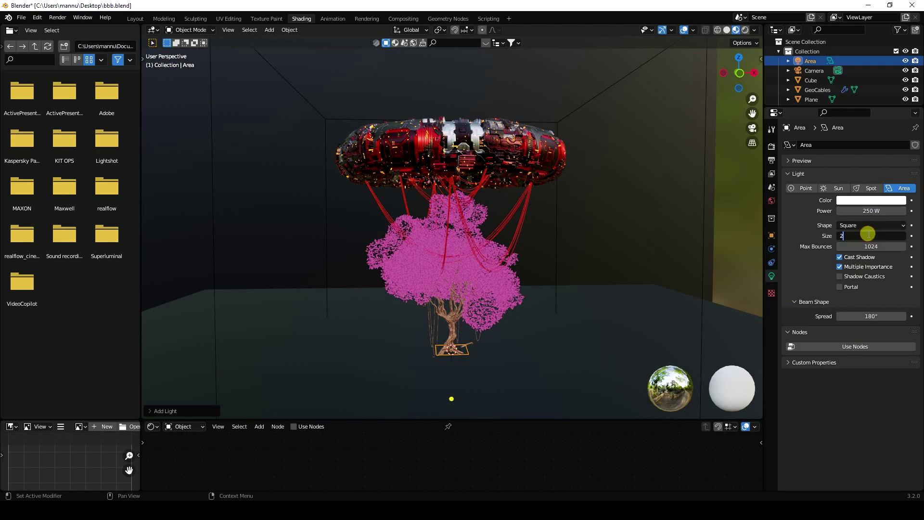
pyautogui.press('Return')
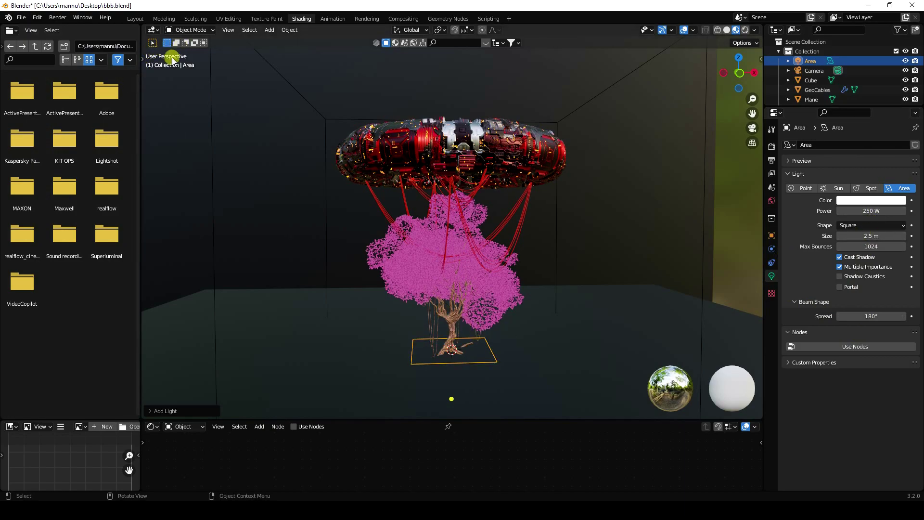
# Rotate the area light 180° around the global Y axis so it shines upward.
pyautogui.click(146, 58)
pyautogui.click(144, 57)
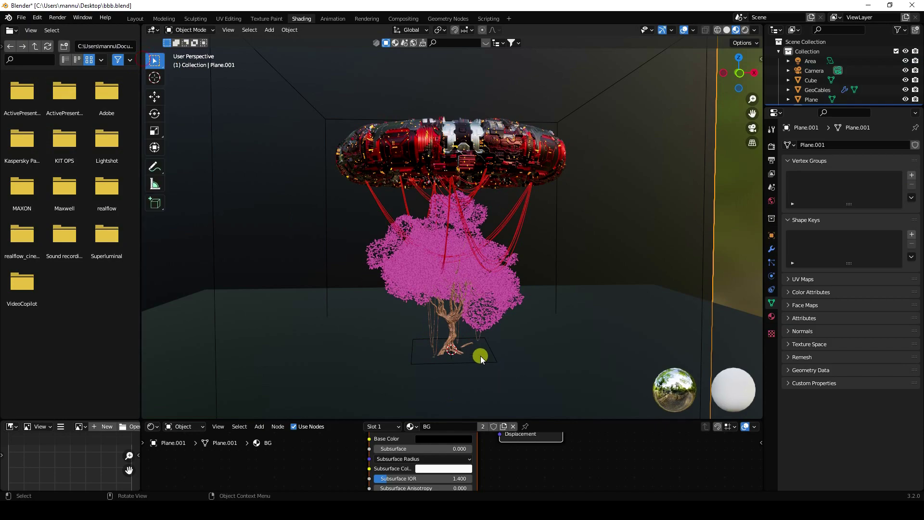
pyautogui.moveTo(800, 105); pyautogui.dragTo(796, 214)
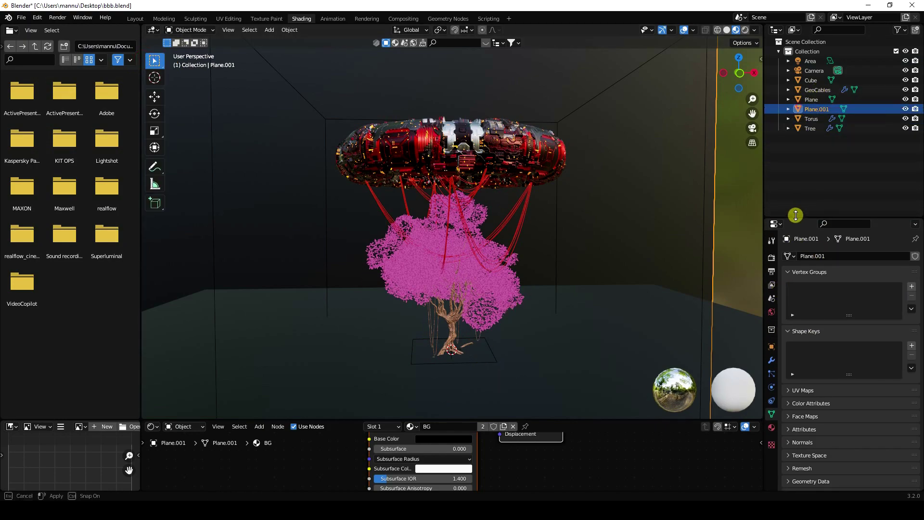
pyautogui.click(809, 63)
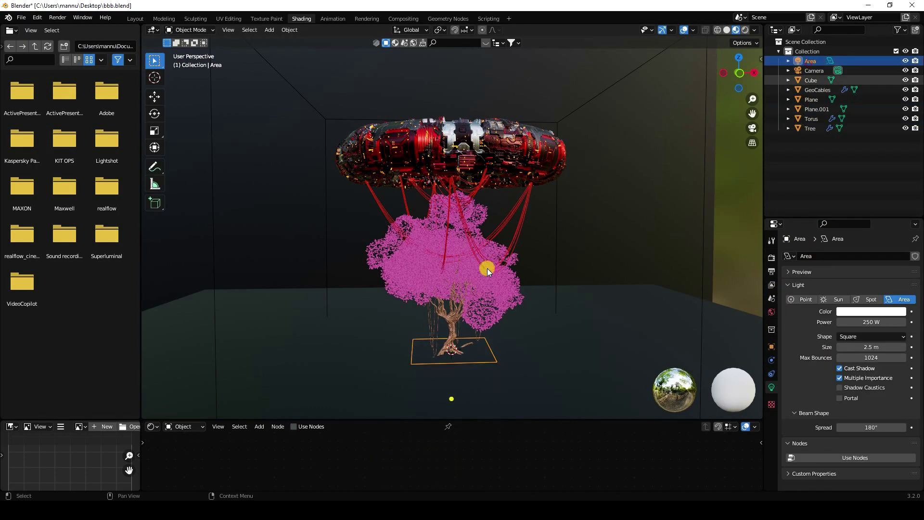
pyautogui.click(154, 114)
pyautogui.moveTo(464, 315); pyautogui.dragTo(475, 385)
pyautogui.click(187, 410)
pyautogui.click(271, 375)
pyautogui.write('180')
pyautogui.press('Return')
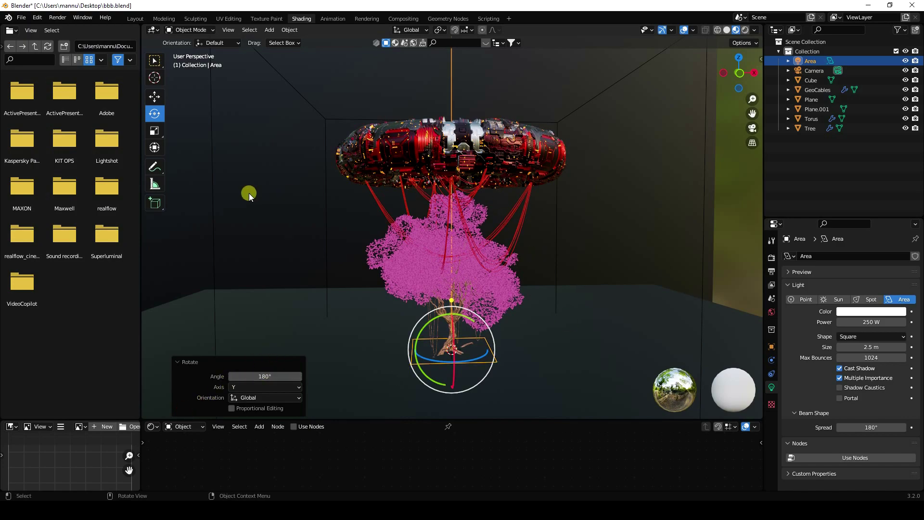
# Color the area light orange with hue 0.024 and saturation 1.
pyautogui.click(154, 96)
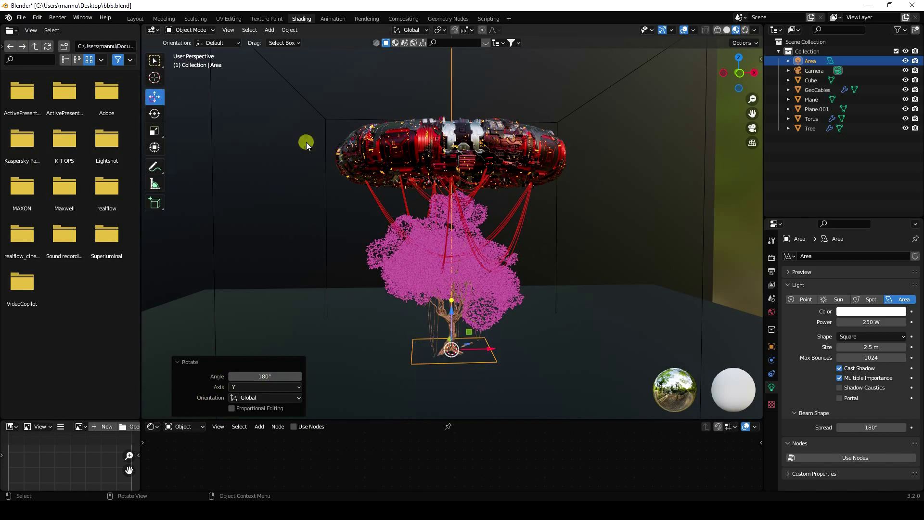
pyautogui.click(811, 61)
pyautogui.click(850, 312)
pyautogui.click(835, 279)
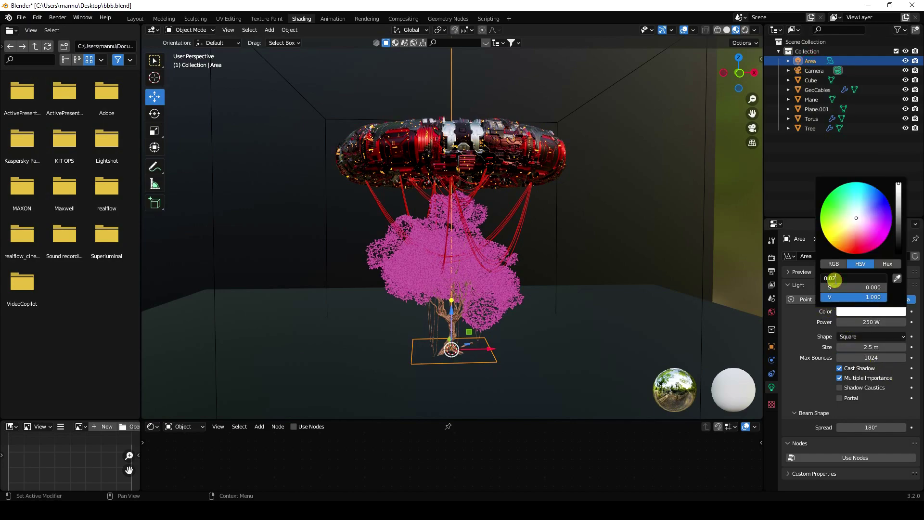
pyautogui.click(838, 288)
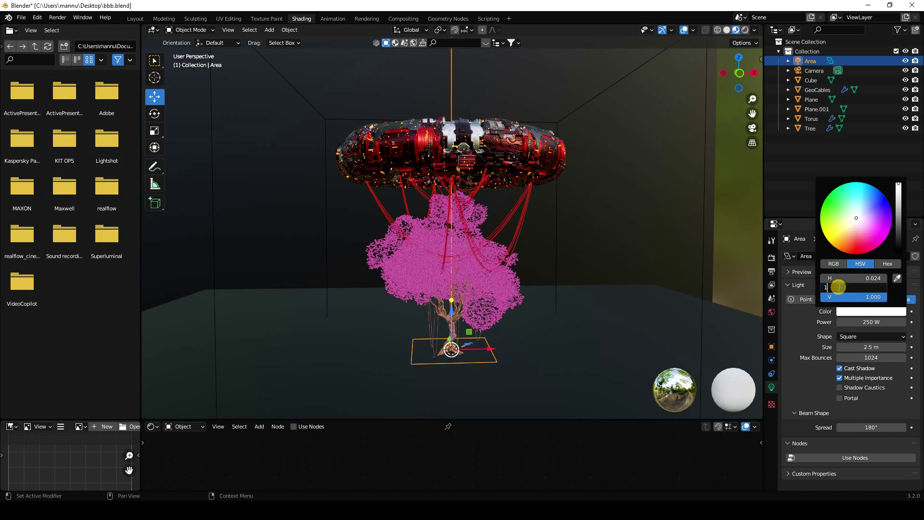
pyautogui.write('1')
pyautogui.press('Return')
# Add a spot light and raise it about 10 m along Z, above the torus, then check it through the camera.
pyautogui.moveTo(467, 231); pyautogui.dragTo(444, 238, button='middle')
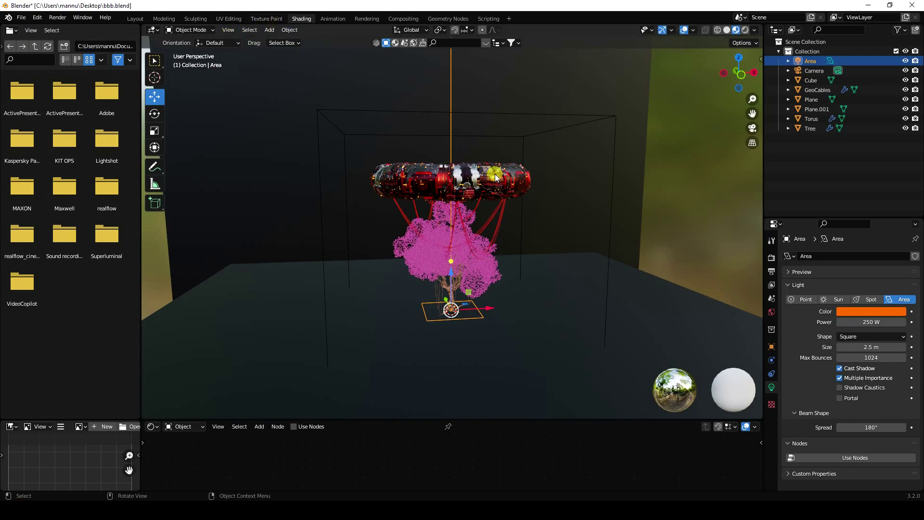
pyautogui.click(269, 30)
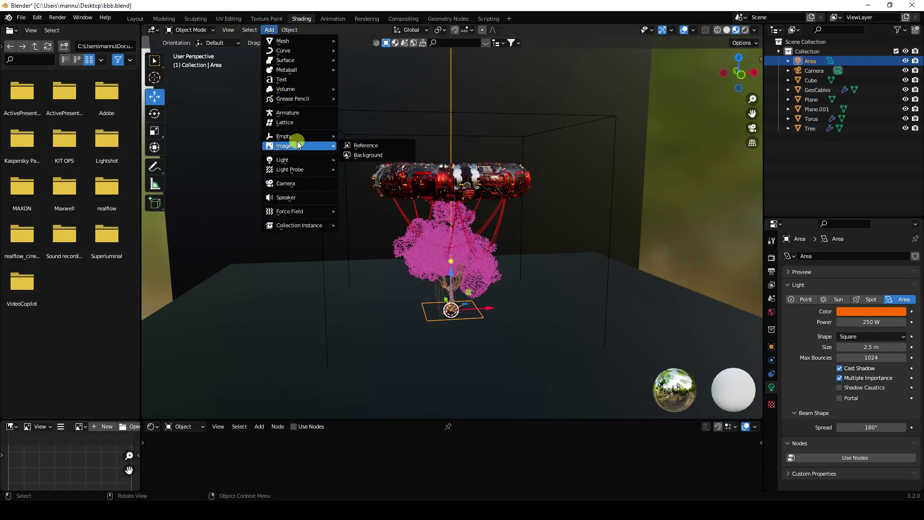
pyautogui.moveTo(289, 157)
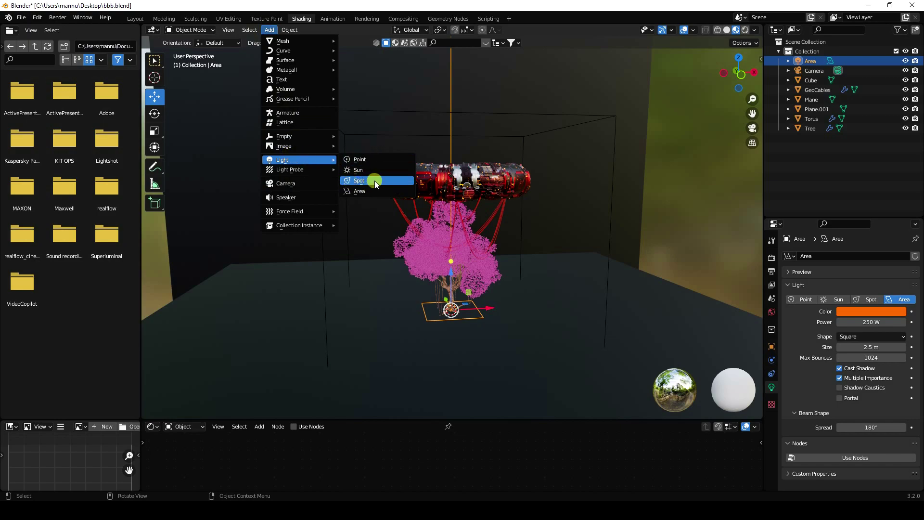
pyautogui.click(359, 180)
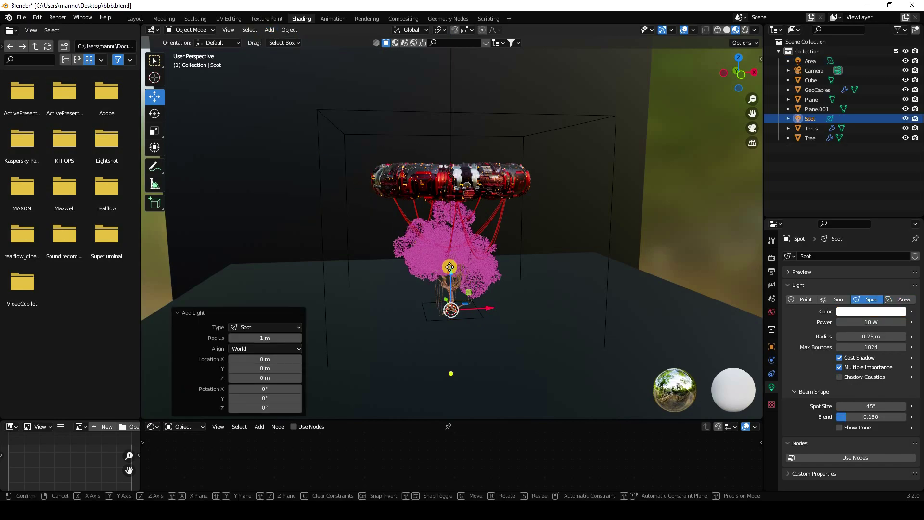
pyautogui.press('g')
pyautogui.press('z')
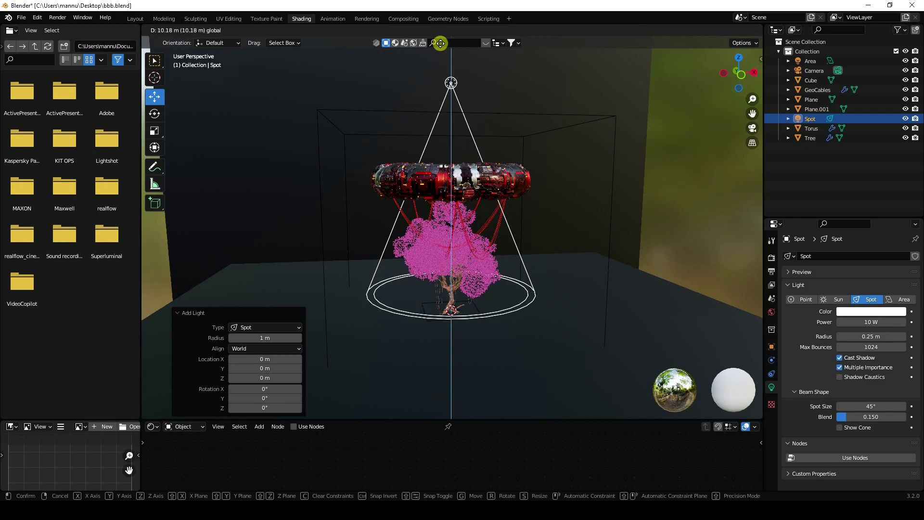
pyautogui.click(441, 47)
pyautogui.press('KP_0')
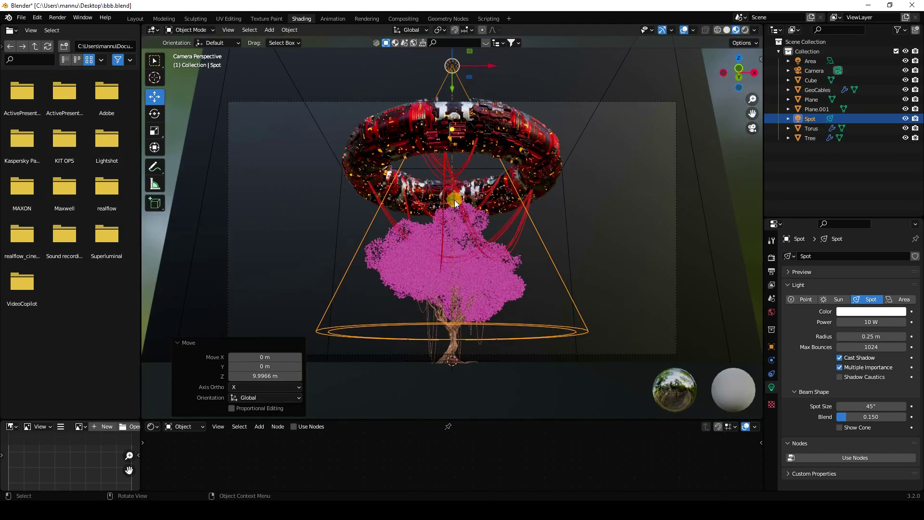
pyautogui.scroll(-2, 546, 128)
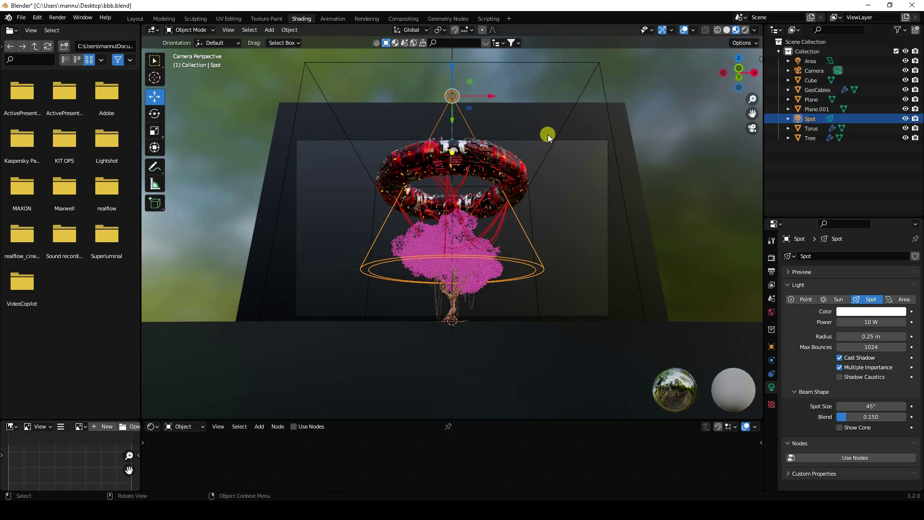
# Scale the spot light uniformly by about 1.213 and save the file.
pyautogui.press('s')
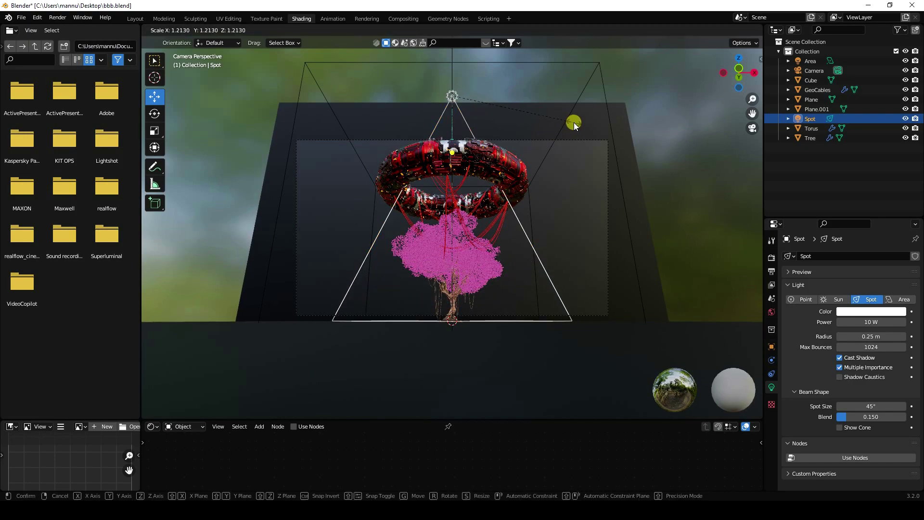
pyautogui.click(574, 122)
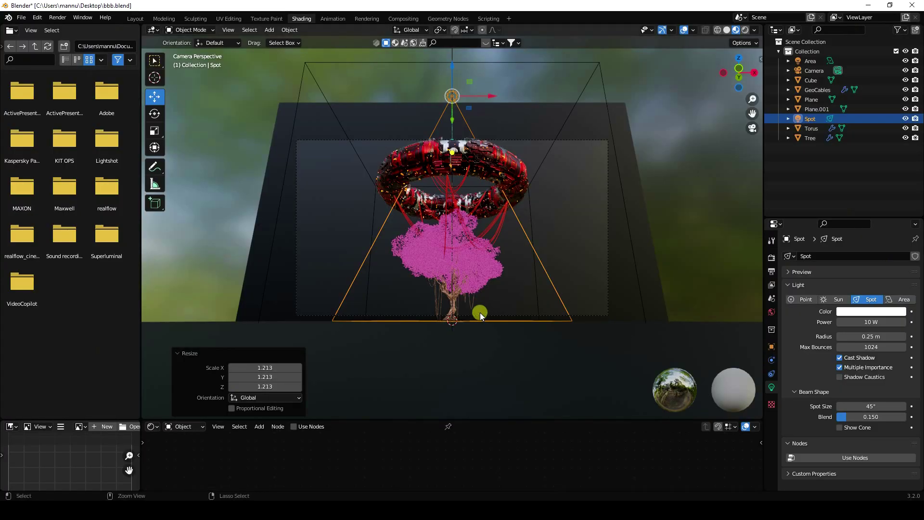
pyautogui.hotkey('ctrl', 's')
# Color the spot light blue with hue 0.6 and saturation 1.
pyautogui.click(856, 311)
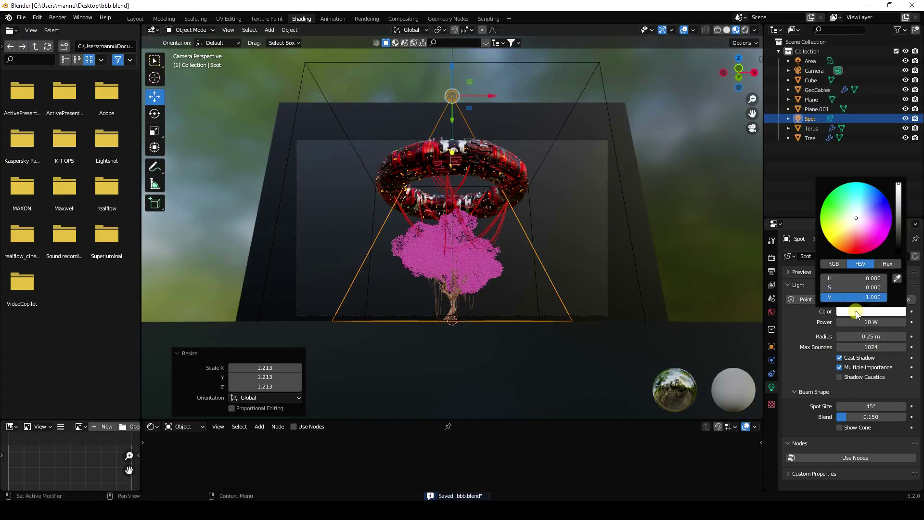
pyautogui.press('Return')
pyautogui.click(837, 278)
pyautogui.write('1')
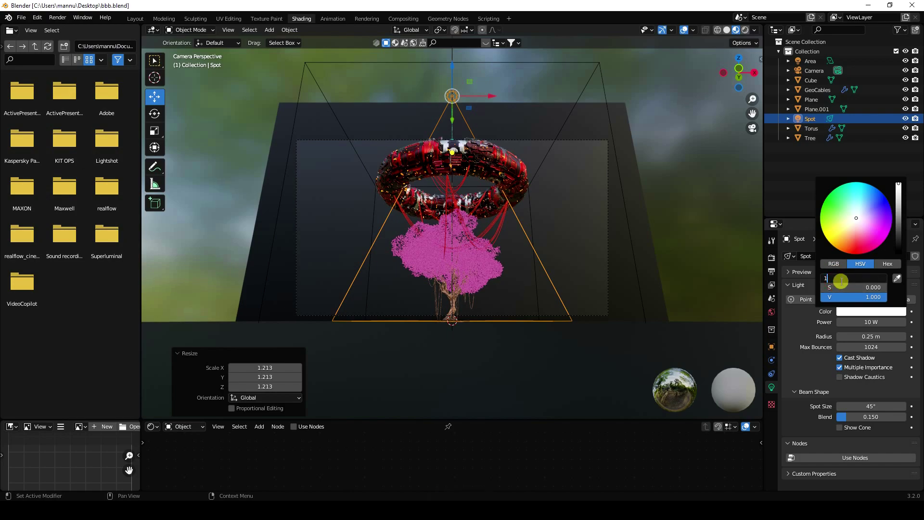
pyautogui.press('BackSpace')
pyautogui.write('0.6')
pyautogui.press('Return')
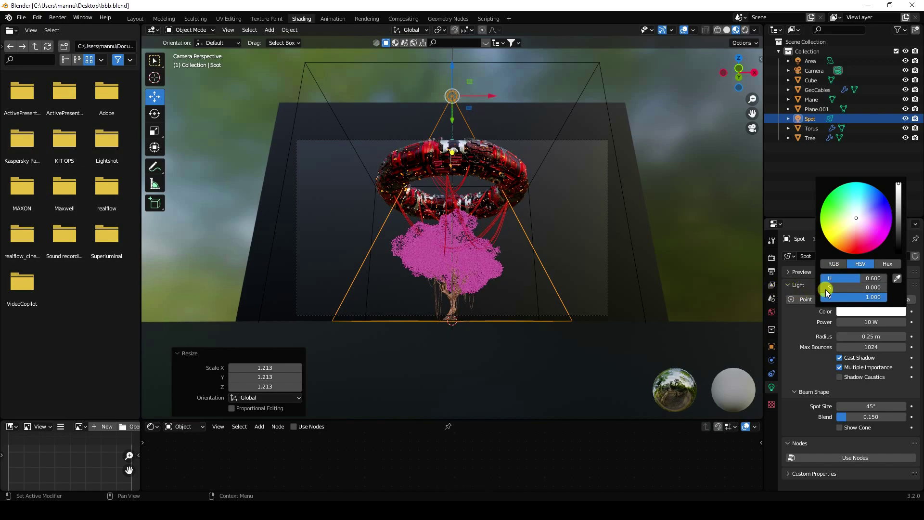
pyautogui.click(826, 288)
pyautogui.write('1.0')
pyautogui.press('Return')
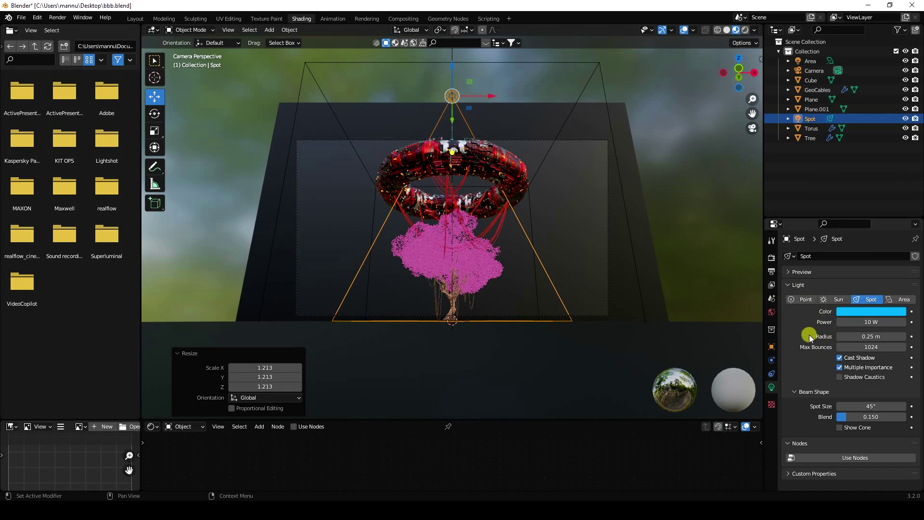
# Set the spot light's power to 500 W.
pyautogui.click(859, 323)
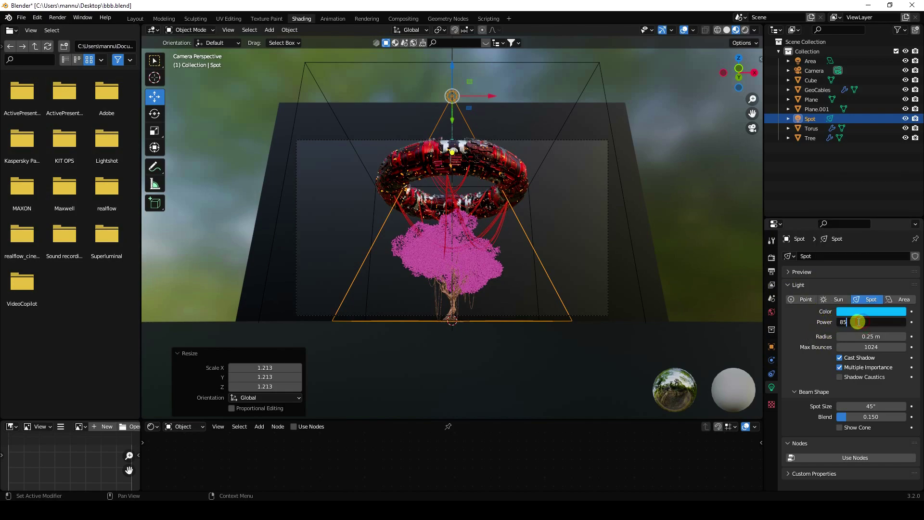
pyautogui.hotkey('ctrl', 'a')
pyautogui.press('Return')
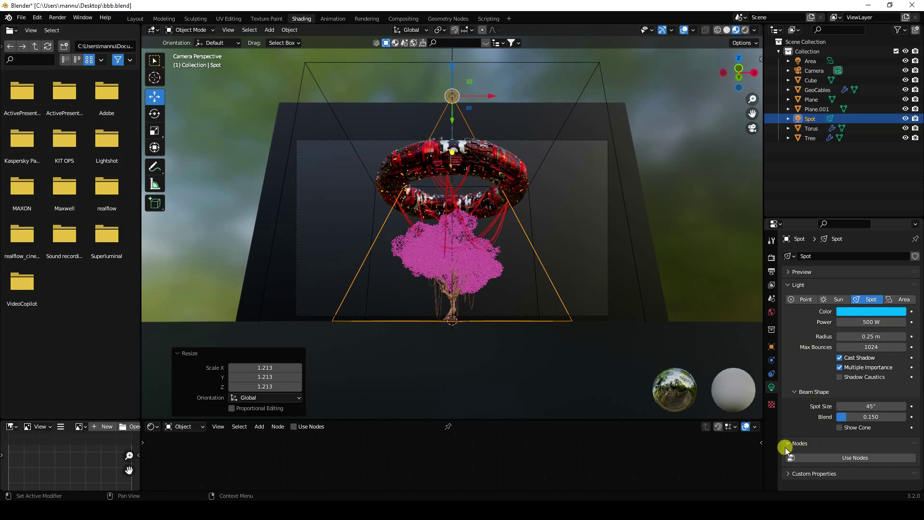
# Enable nodes for the spot light and set its emission to hue 0.6, saturation 1 and strength 300.
pyautogui.click(840, 457)
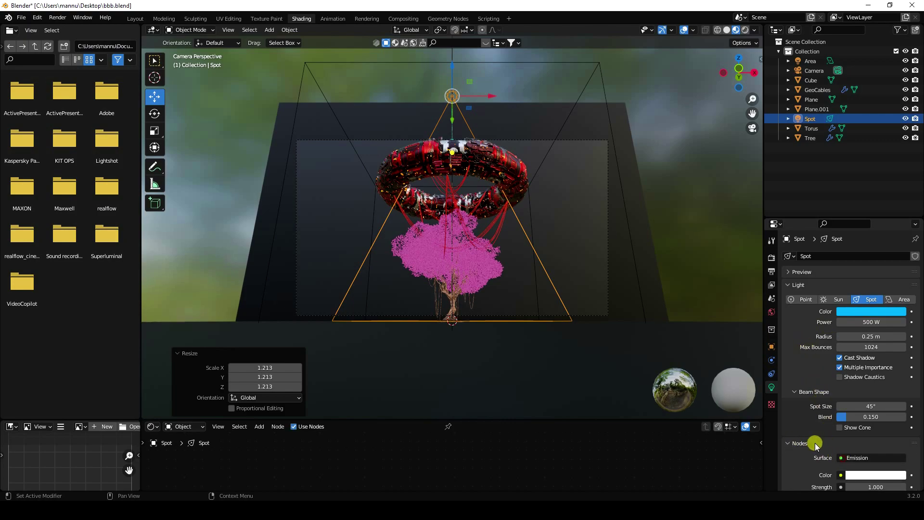
pyautogui.scroll(-1, 784, 374)
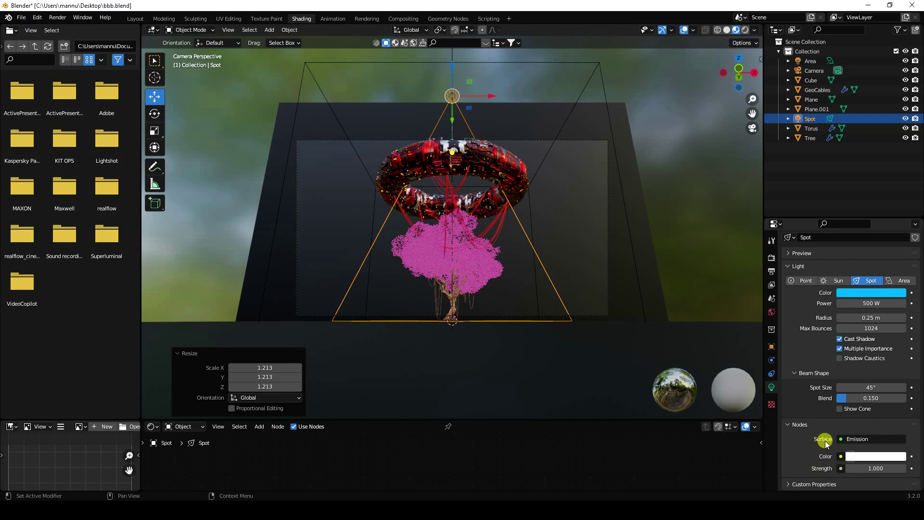
pyautogui.click(869, 458)
pyautogui.click(851, 411)
pyautogui.write('0')
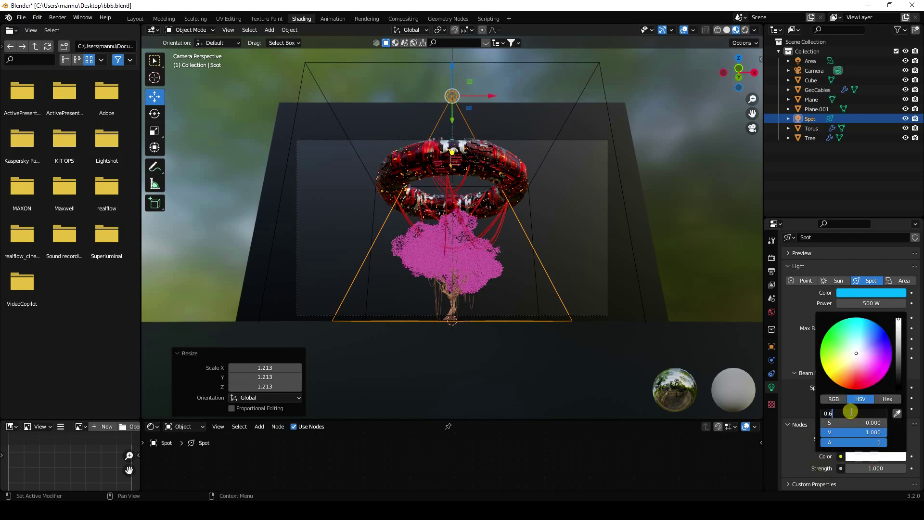
pyautogui.write('.6')
pyautogui.press('Return')
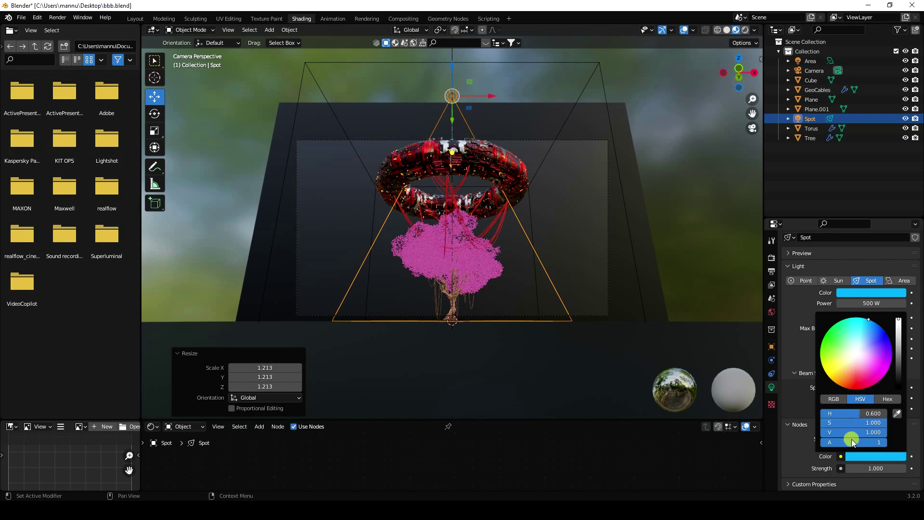
pyautogui.click(888, 469)
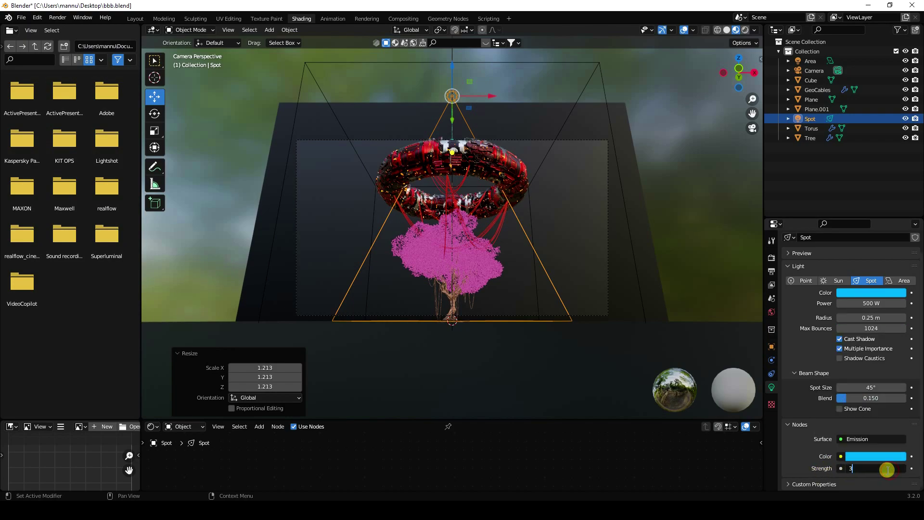
pyautogui.write('300')
pyautogui.press('Return')
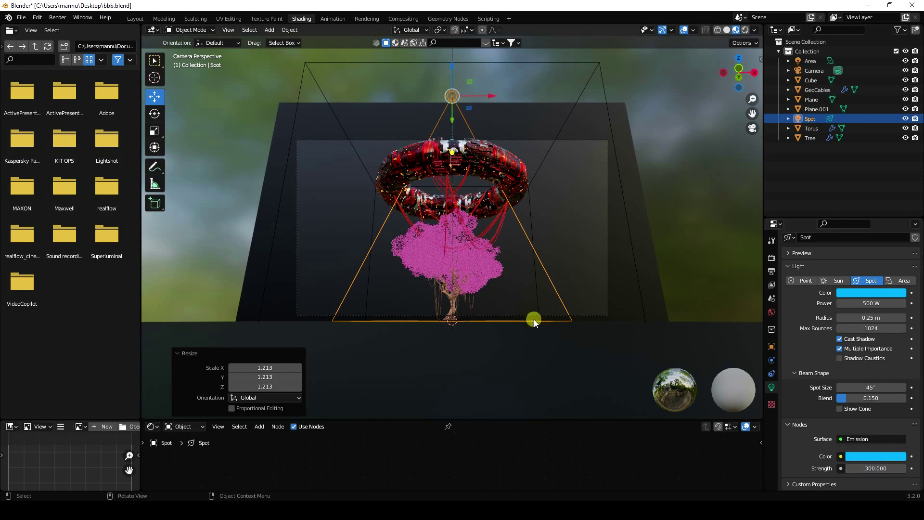
# Save the file and check the lighting in a rendered preview before returning to solid shading.
pyautogui.click(21, 18)
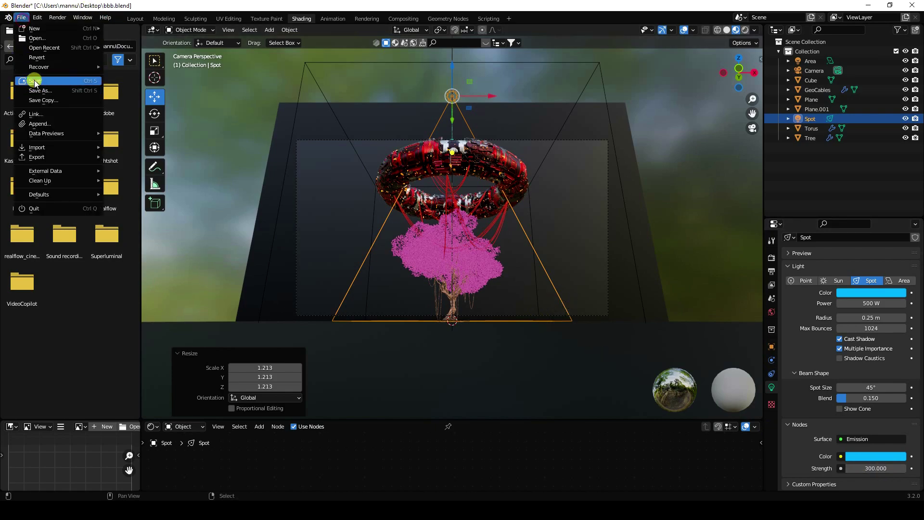
pyautogui.hotkey('ctrl', 's')
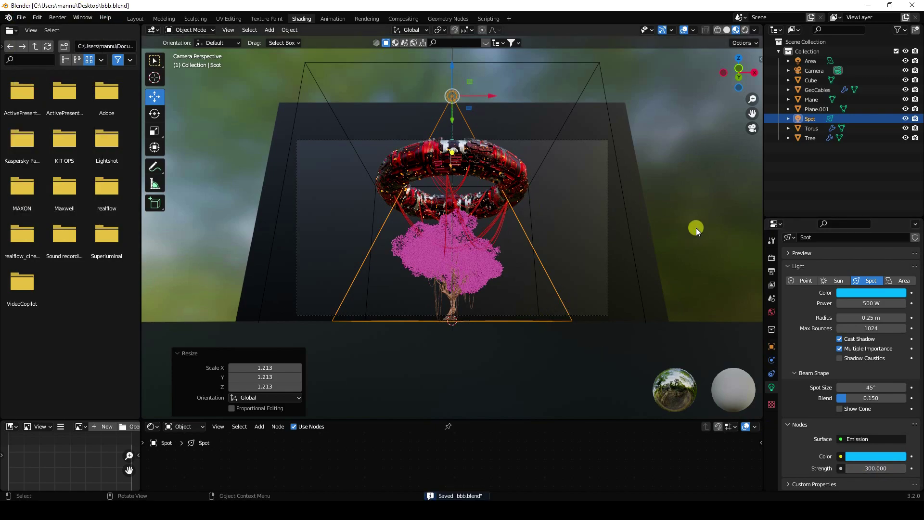
pyautogui.click(746, 30)
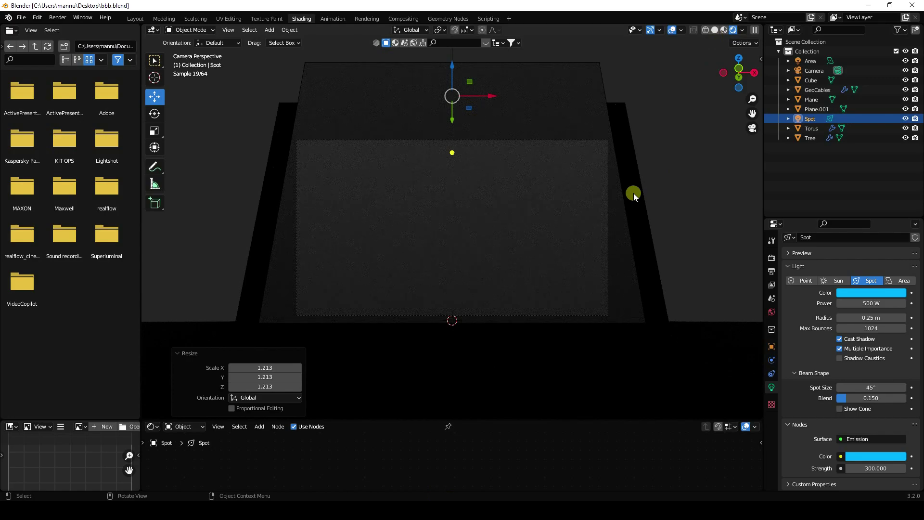
pyautogui.click(717, 30)
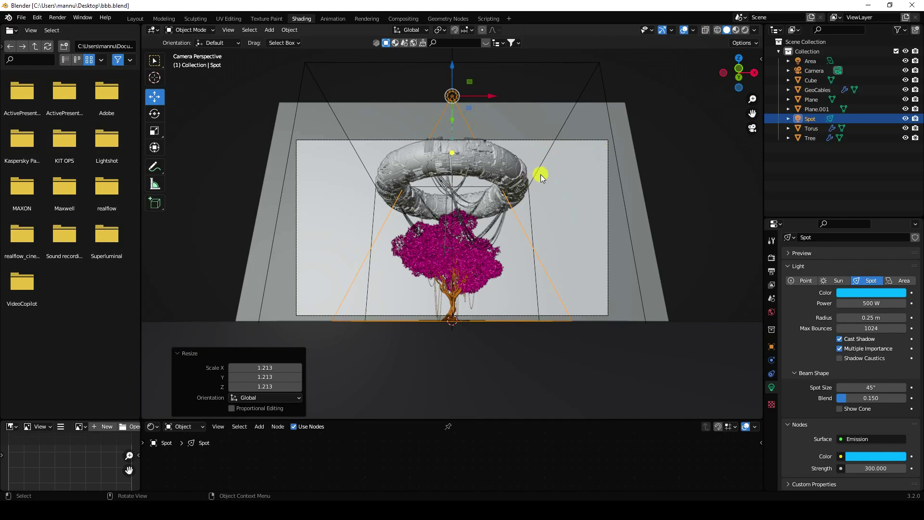
# Select the large cube surrounding the torus and tree, enlarge the shader editor and create a new material for the cube.
pyautogui.moveTo(504, 179); pyautogui.dragTo(578, 226, button='middle')
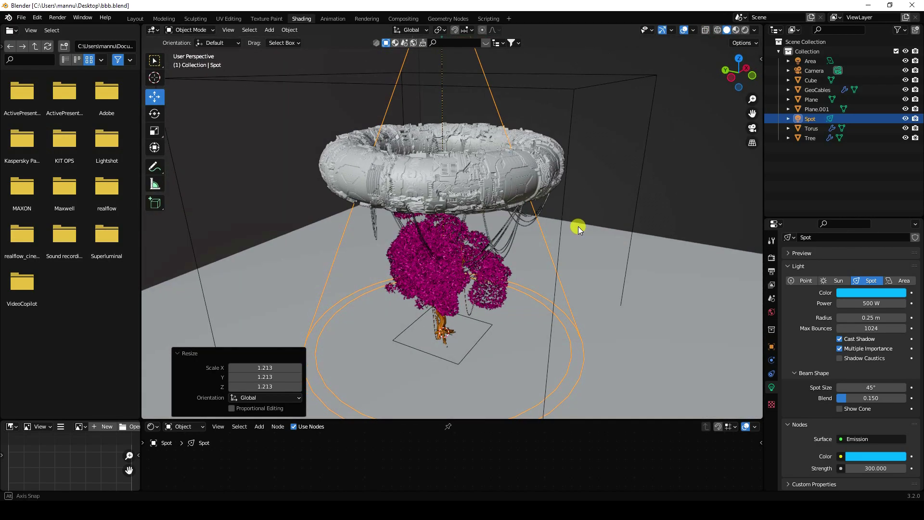
pyautogui.click(650, 140)
pyautogui.click(648, 141)
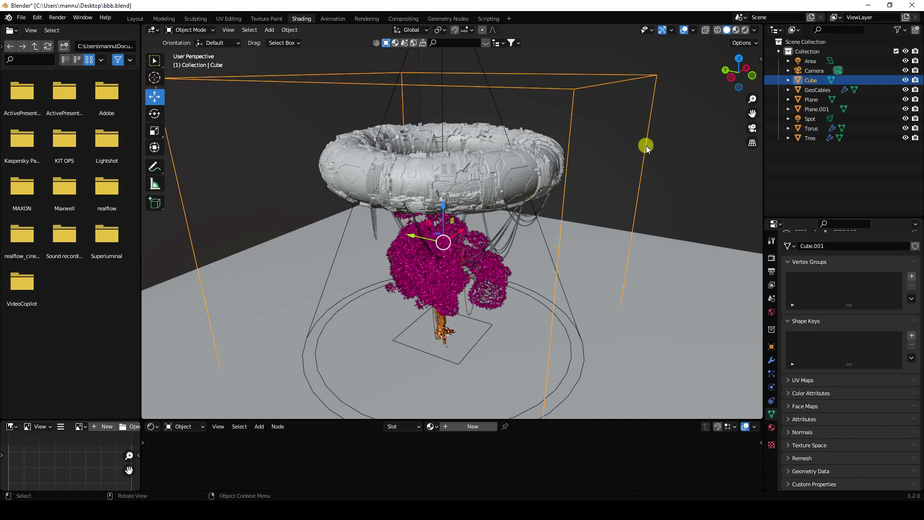
pyautogui.moveTo(362, 420); pyautogui.dragTo(367, 325)
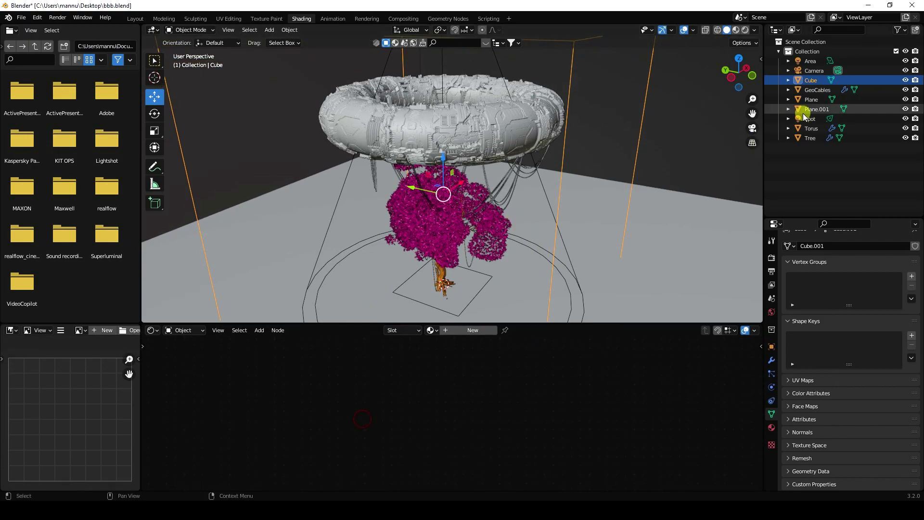
pyautogui.click(455, 331)
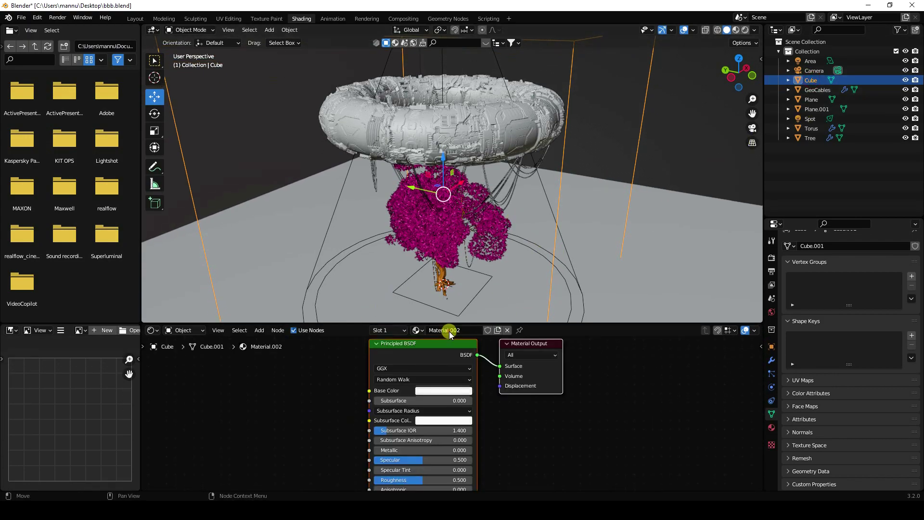
# Replace the cube material's Principled BSDF with a Principled Volume node connected to the Volume input of Material Output.
pyautogui.moveTo(480, 383); pyautogui.dragTo(467, 406)
pyautogui.click(364, 387)
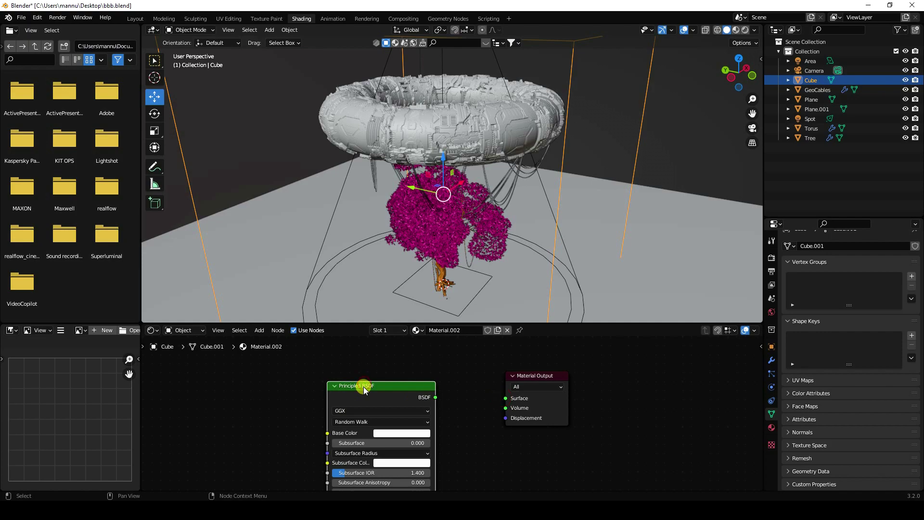
pyautogui.press('x')
pyautogui.click(259, 330)
pyautogui.click(273, 344)
pyautogui.write('pri')
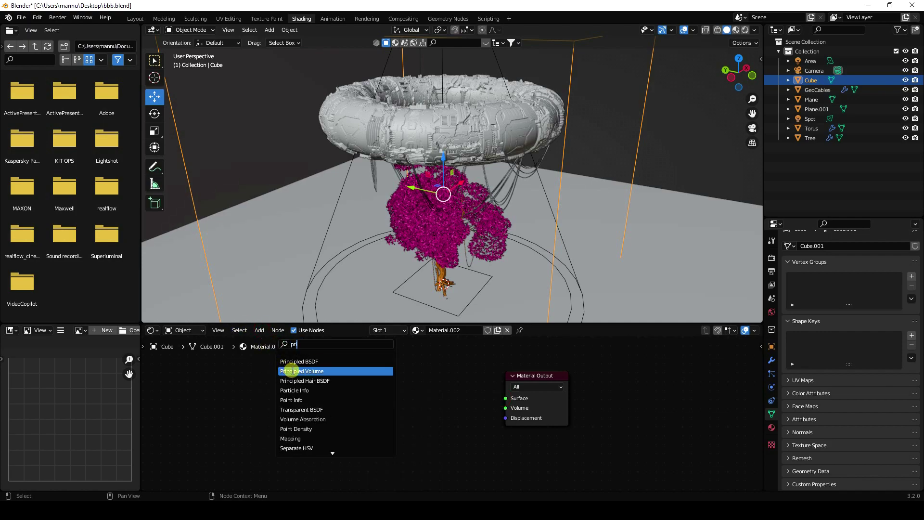
pyautogui.click(292, 371)
pyautogui.click(371, 392)
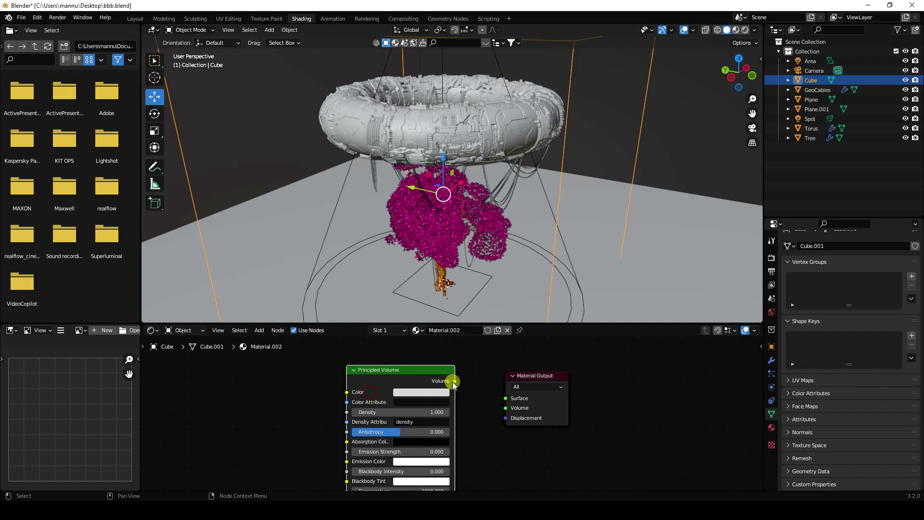
pyautogui.moveTo(455, 381); pyautogui.dragTo(505, 408)
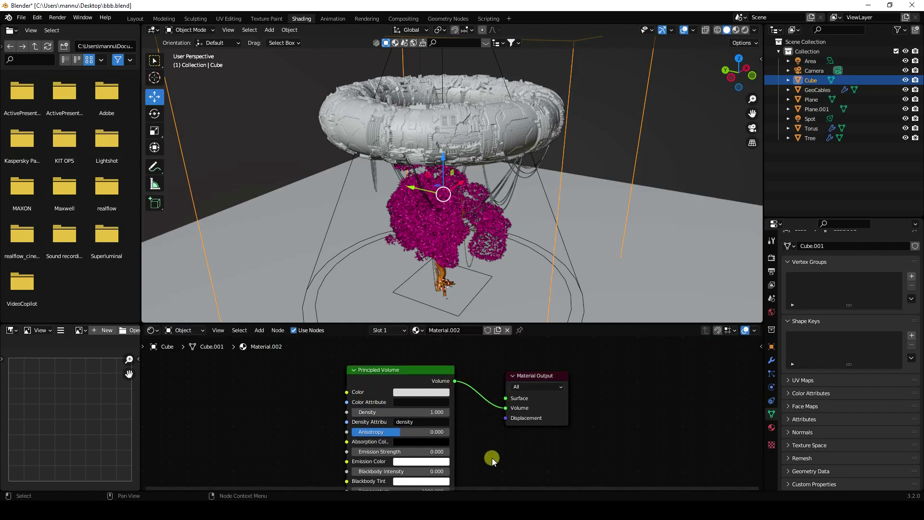
# Set the Principled Volume's density to 0.25 in material preview and view the scene through the camera.
pyautogui.scroll(-1, 404, 300)
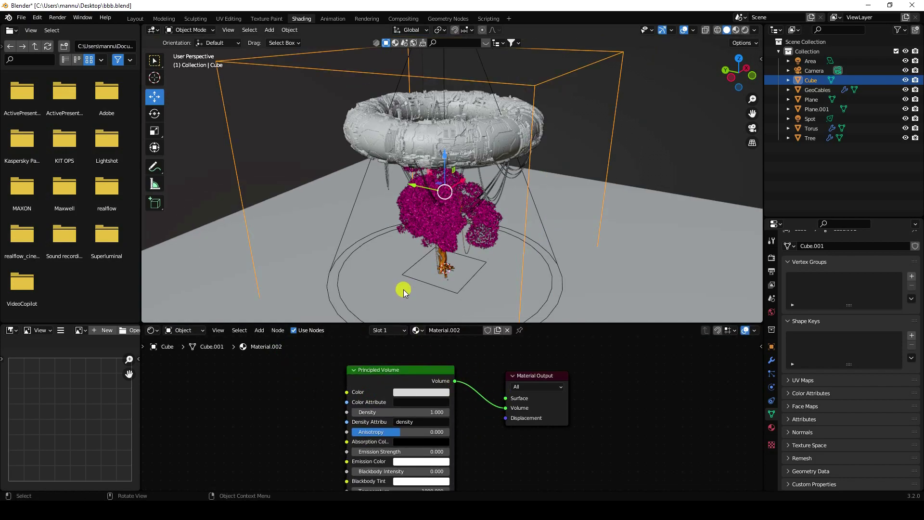
pyautogui.click(736, 30)
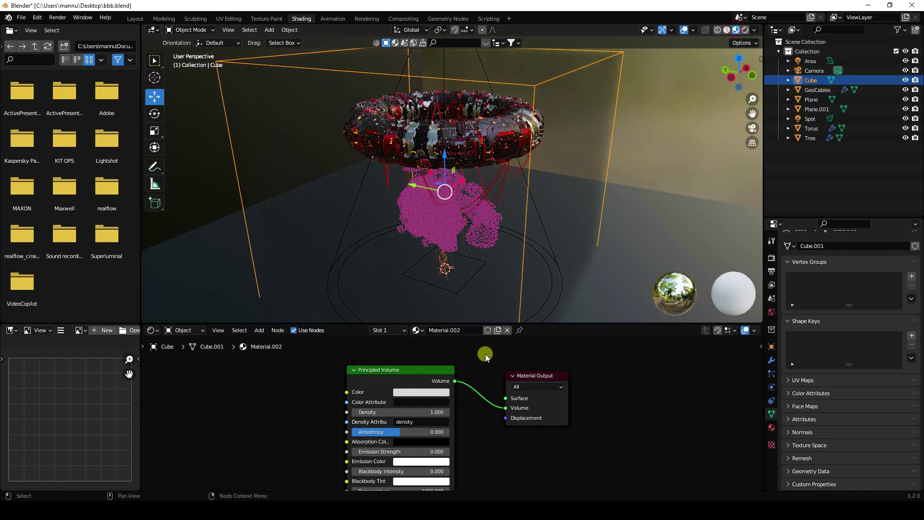
pyautogui.moveTo(400, 240); pyautogui.dragTo(478, 237, button='middle')
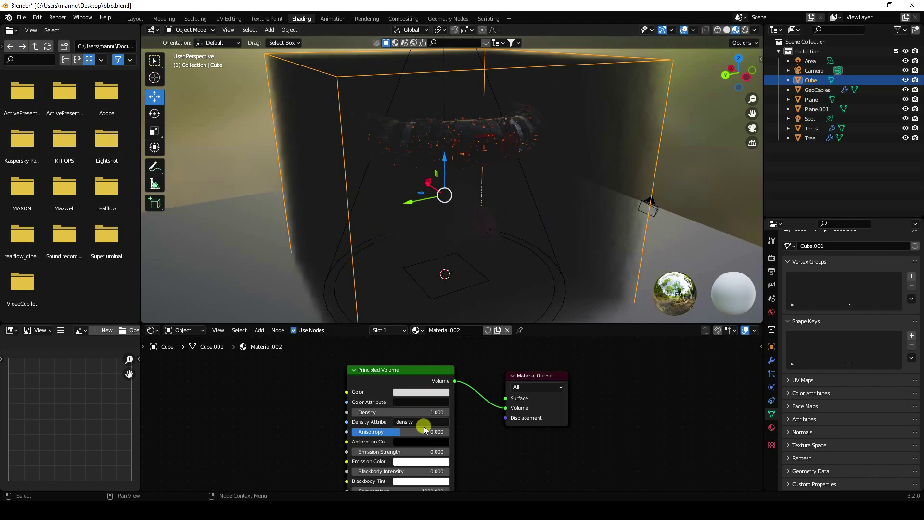
pyautogui.click(374, 413)
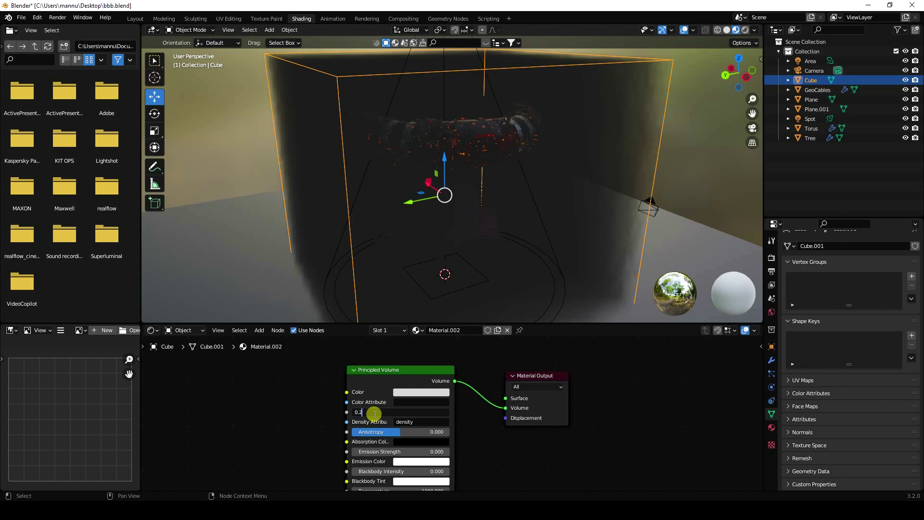
pyautogui.press('Return')
pyautogui.moveTo(501, 178); pyautogui.dragTo(406, 186, button='middle')
pyautogui.press('KP_0')
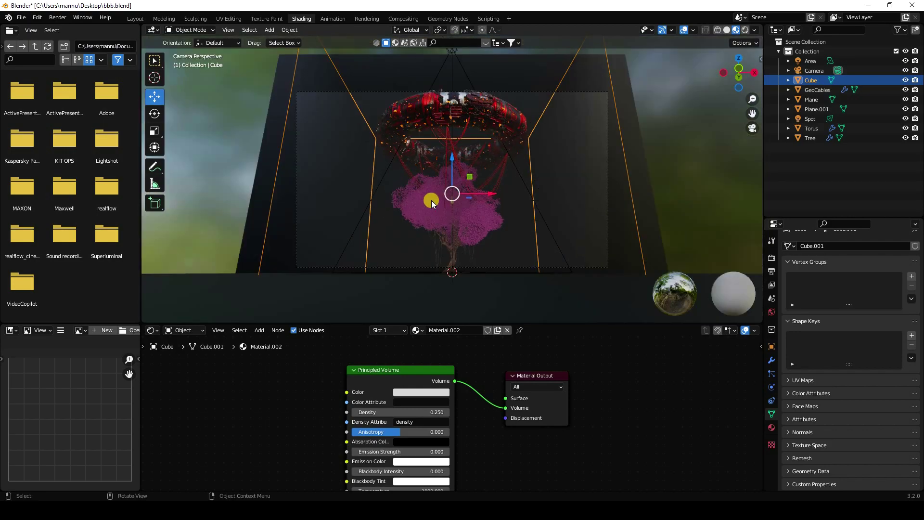
# Enlarge the viewport to examine the volumetric lighting in a rendered camera preview, and return to material preview from an angled view.
pyautogui.click(746, 31)
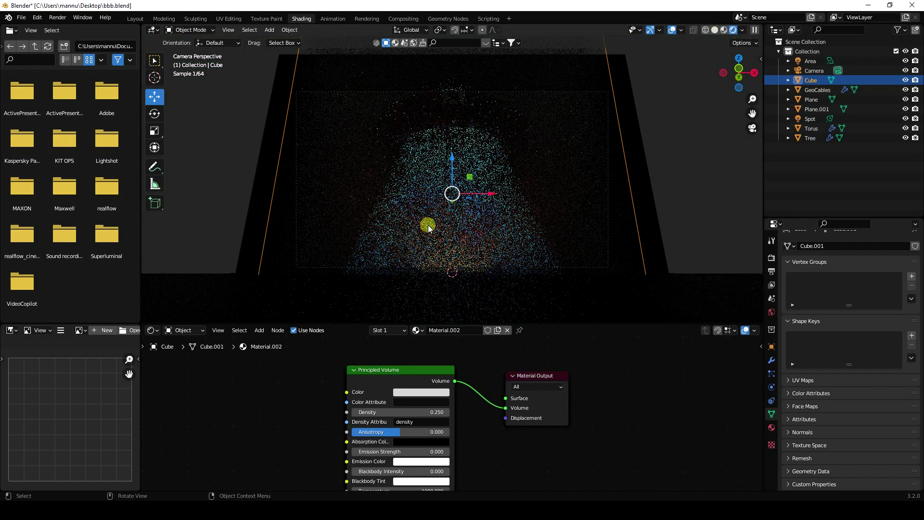
pyautogui.moveTo(351, 322); pyautogui.dragTo(336, 470)
pyautogui.scroll(1, 444, 268)
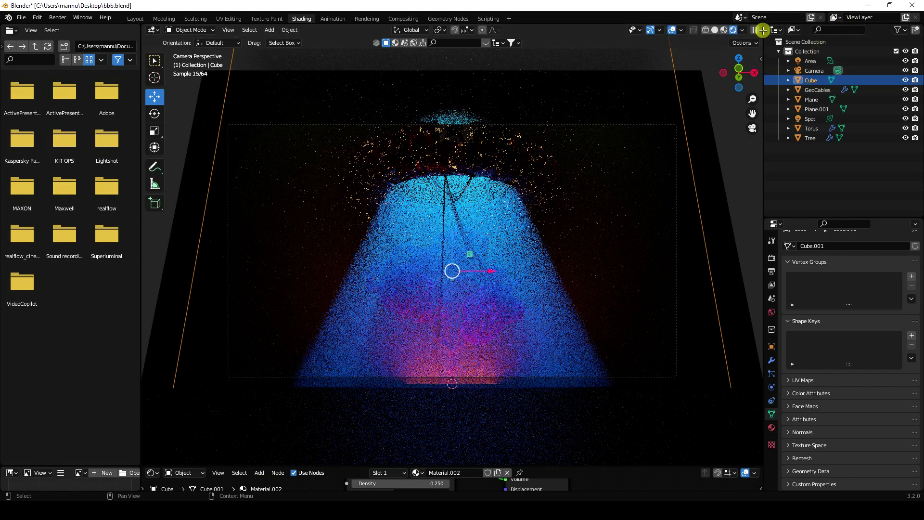
pyautogui.click(716, 30)
pyautogui.moveTo(379, 219)
pyautogui.mouseDown(button='middle')
pyautogui.moveTo(392, 215)
pyautogui.moveTo(409, 260)
pyautogui.mouseUp(button='middle')
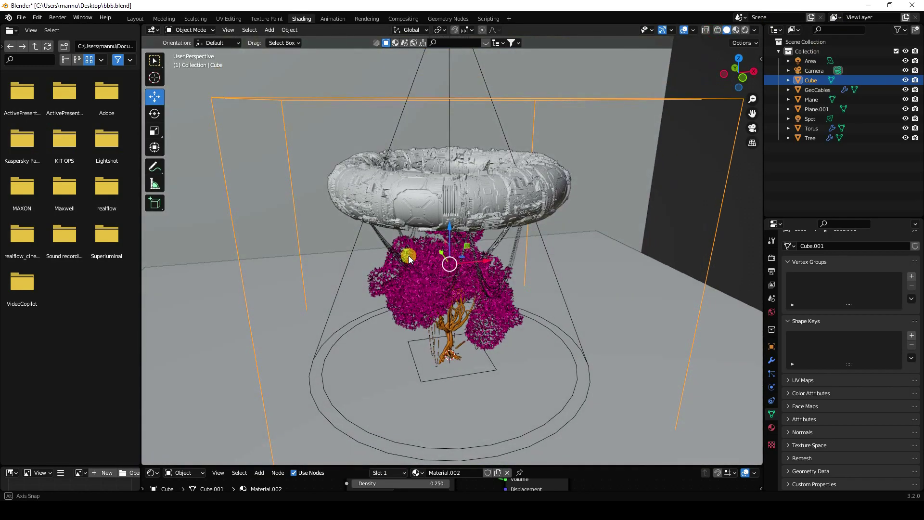
pyautogui.click(736, 30)
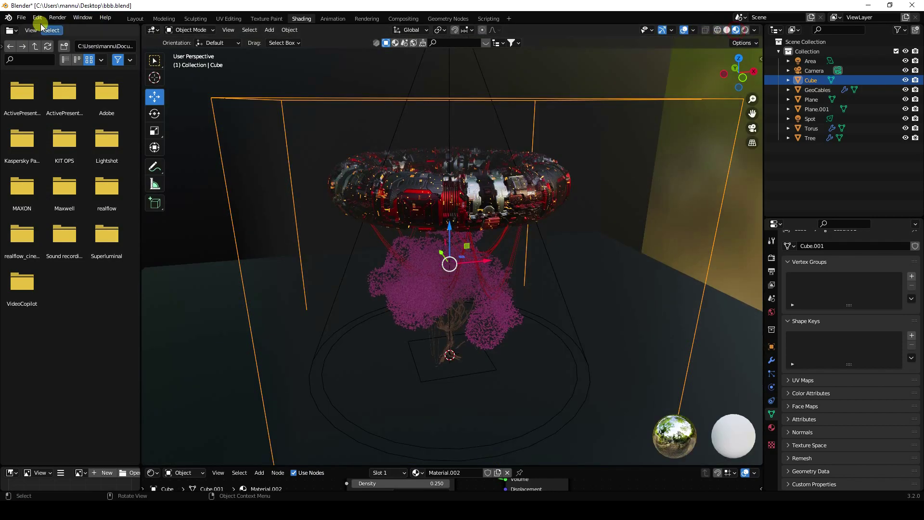
# Save the file and add a point light at the world origin.
pyautogui.click(22, 18)
pyautogui.click(41, 79)
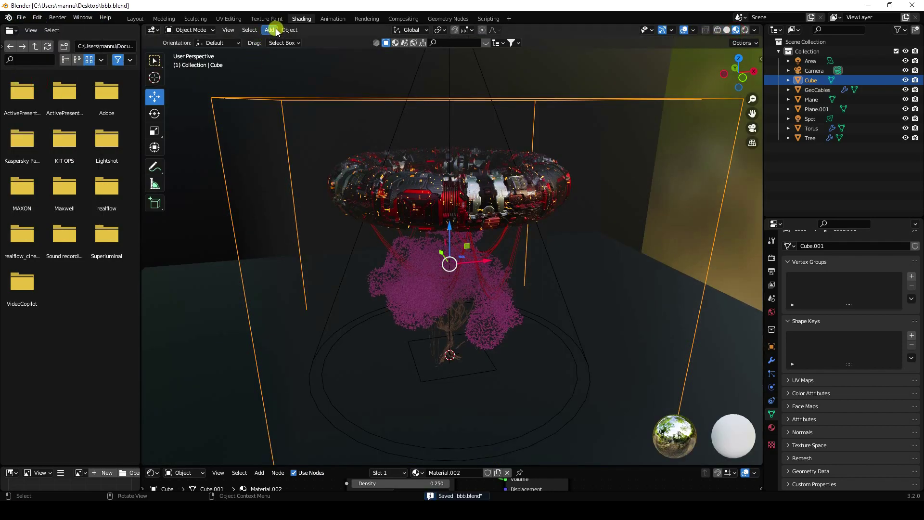
pyautogui.click(275, 30)
pyautogui.moveTo(296, 160)
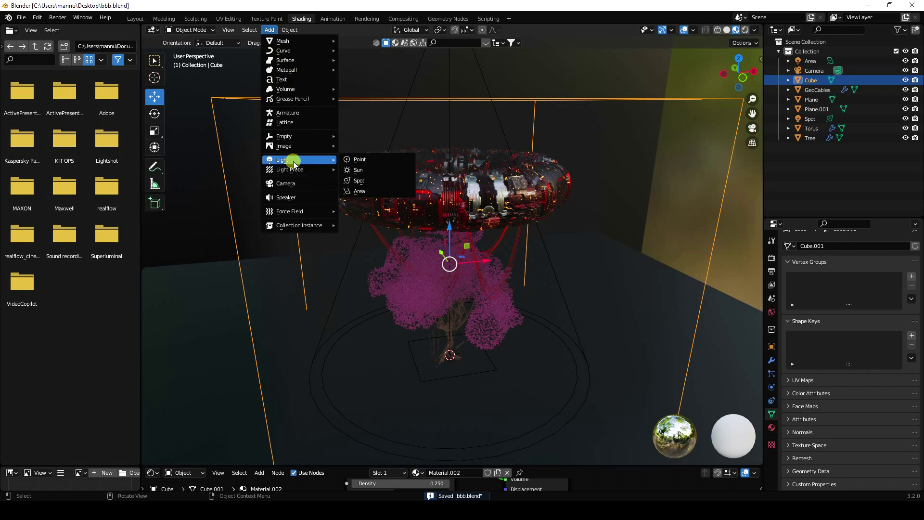
pyautogui.click(371, 159)
# Set the new point light's power to 200 W and its radius to 1 m.
pyautogui.click(867, 323)
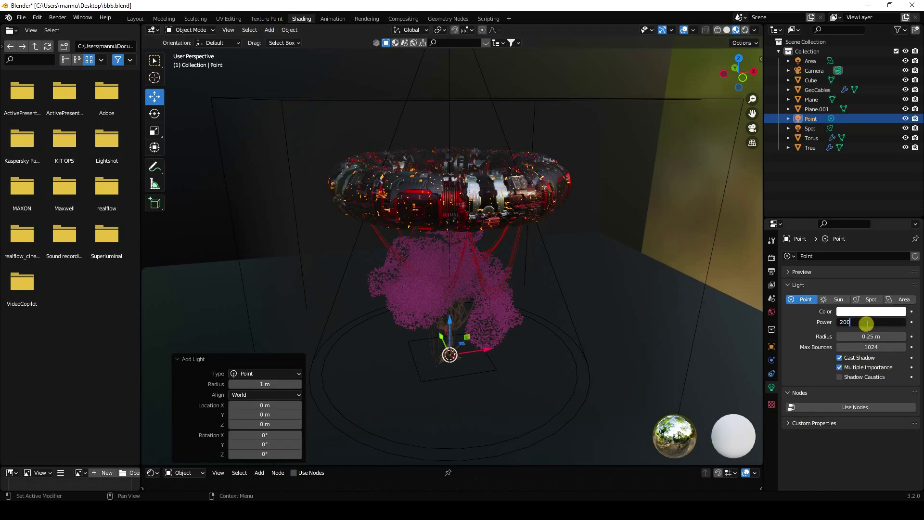
pyautogui.write('200')
pyautogui.press('Return')
pyautogui.click(871, 336)
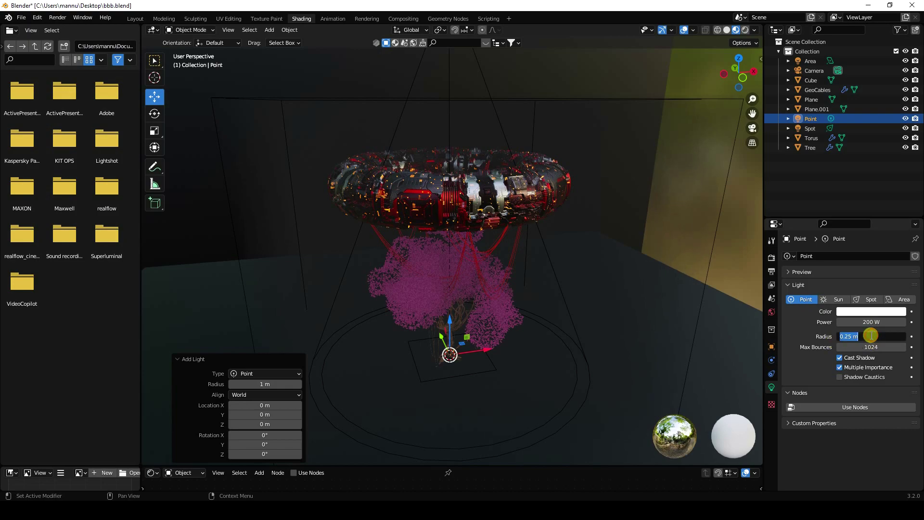
pyautogui.write('1')
pyautogui.press('Return')
pyautogui.moveTo(474, 360)
pyautogui.mouseDown(button='middle')
pyautogui.moveTo(452, 366)
pyautogui.moveTo(463, 357)
pyautogui.mouseUp(button='middle')
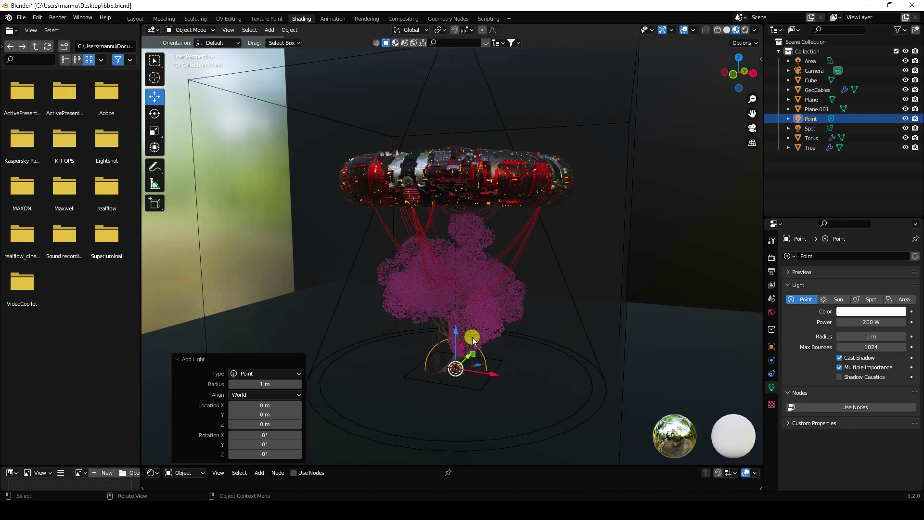
pyautogui.moveTo(472, 362); pyautogui.dragTo(408, 402)
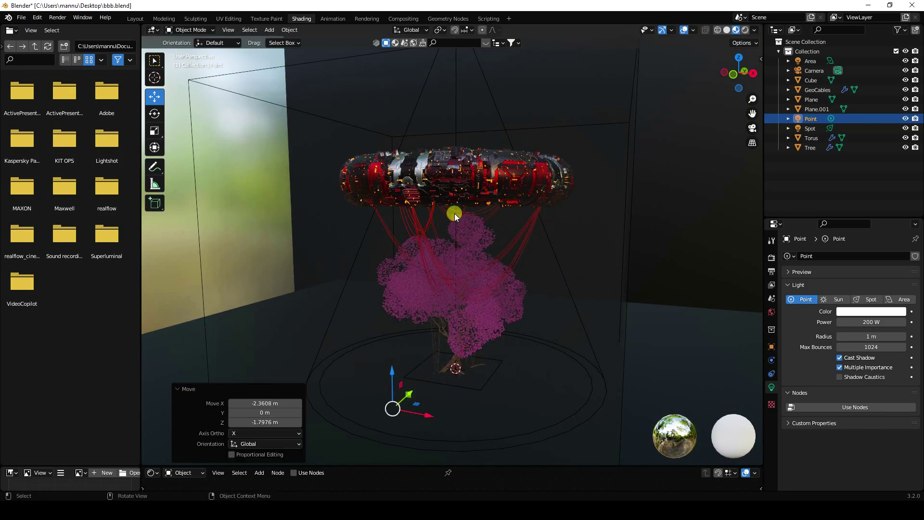
pyautogui.hotkey('alt', 'g')
# Raise the point light about 6.05 m along Z and shift it about -3.3 m along Y onto the torus ring's front.
pyautogui.press('g')
pyautogui.press('z')
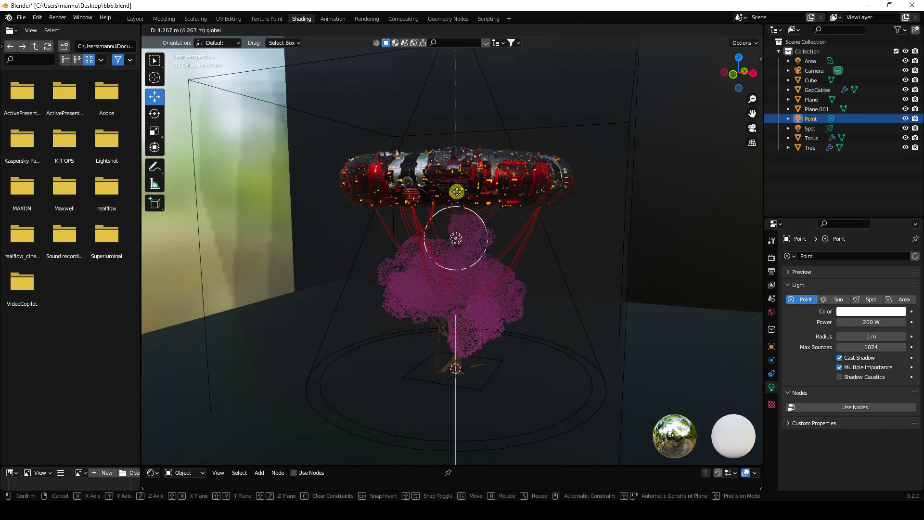
pyautogui.click(455, 140)
pyautogui.press('KP_7')
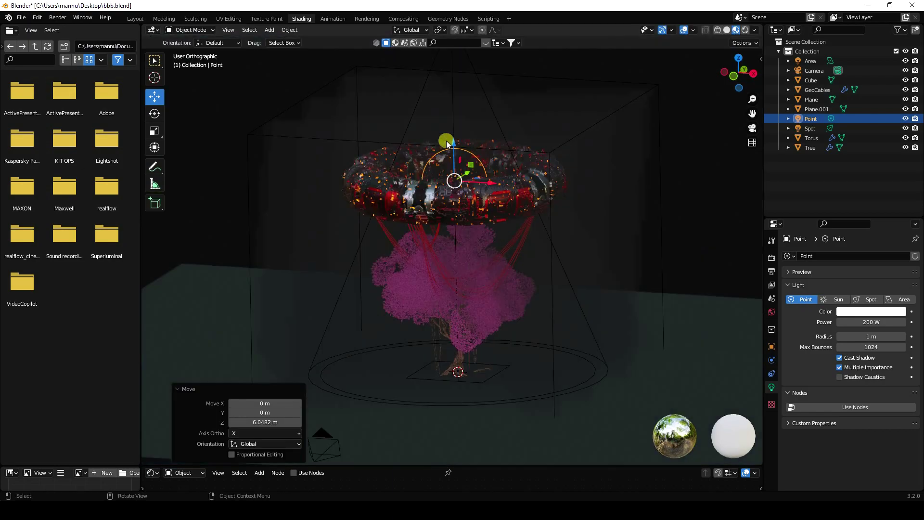
pyautogui.moveTo(453, 206); pyautogui.dragTo(465, 311)
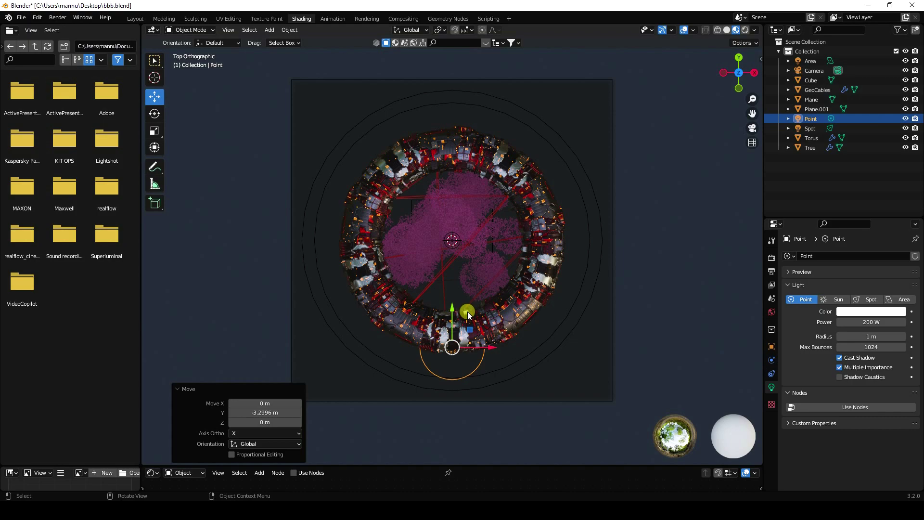
# Duplicate the point light twice, placing the copies on opposite sides of the torus about 6.87 m apart in X, and return to the camera view.
pyautogui.hotkey('ctrl', 'c')
pyautogui.hotkey('ctrl', 'v')
pyautogui.moveTo(472, 331); pyautogui.dragTo(606, 245)
pyautogui.hotkey('ctrl', 'v')
pyautogui.press('KP_0')
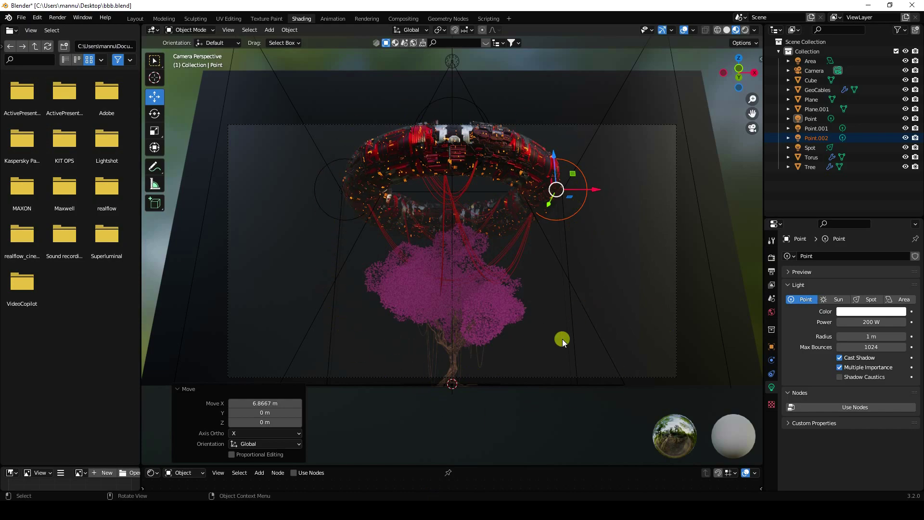
# Save the file, start a test render of the scene through the camera and close the render window.
pyautogui.click(21, 18)
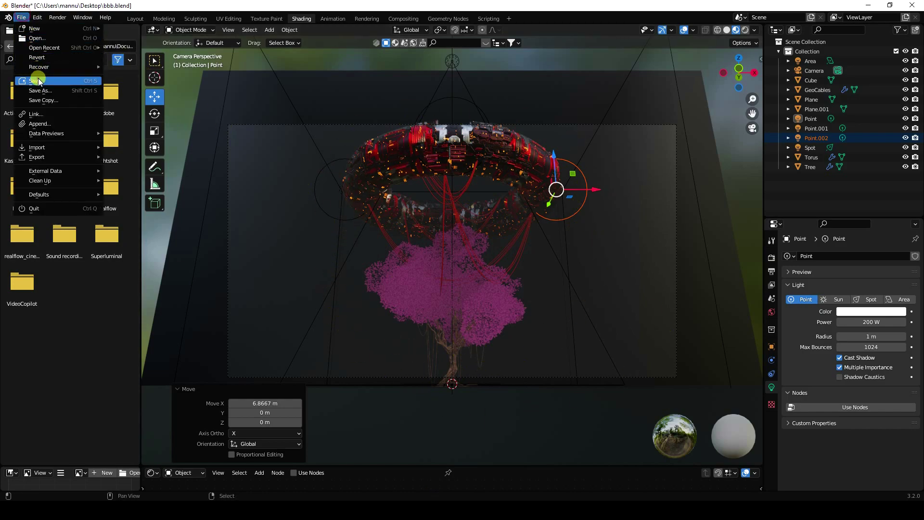
pyautogui.click(38, 79)
pyautogui.click(53, 17)
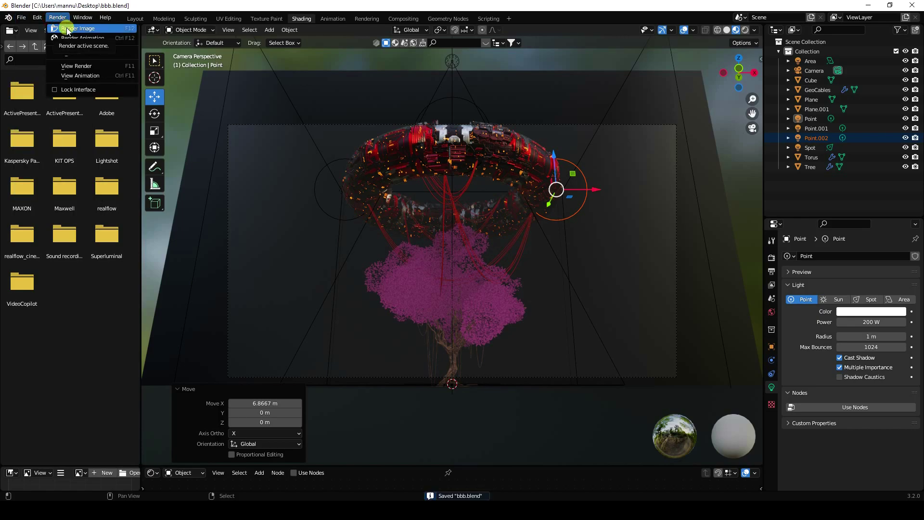
pyautogui.click(67, 29)
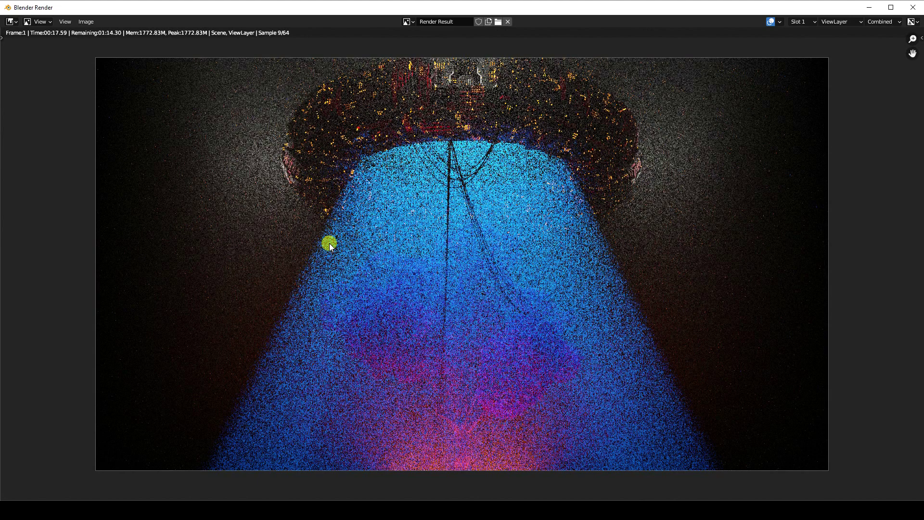
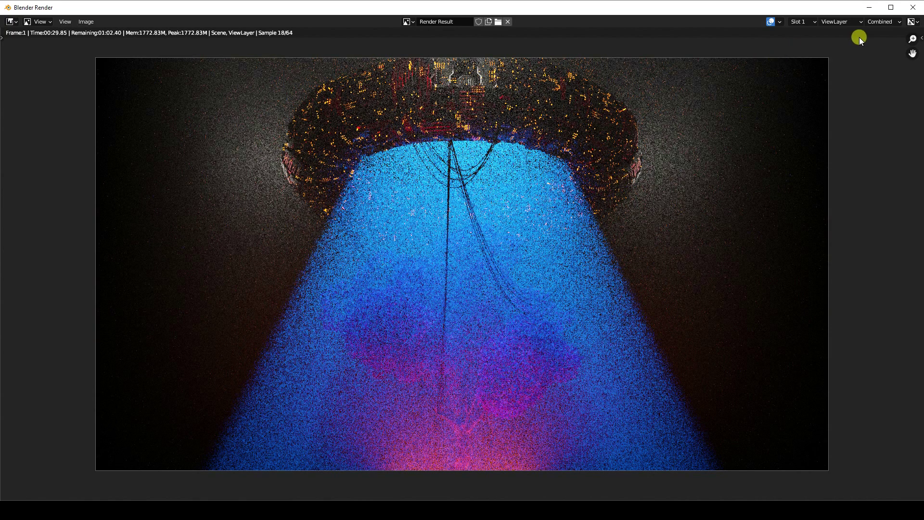
pyautogui.click(913, 7)
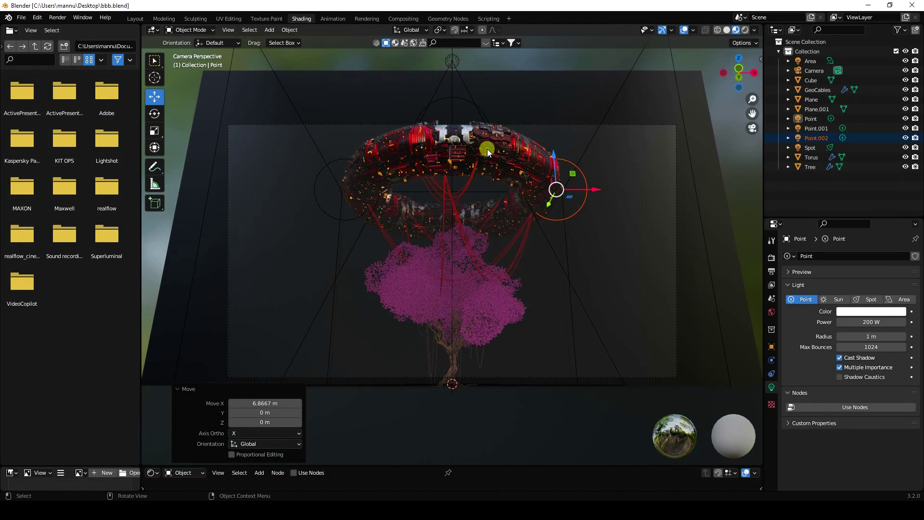
# Move the black stop of the torus material's emission ColorRamp to position 0.077 and shrink the shader editor.
pyautogui.click(510, 150)
pyautogui.moveTo(413, 466); pyautogui.dragTo(458, 249)
pyautogui.scroll(5, 536, 443)
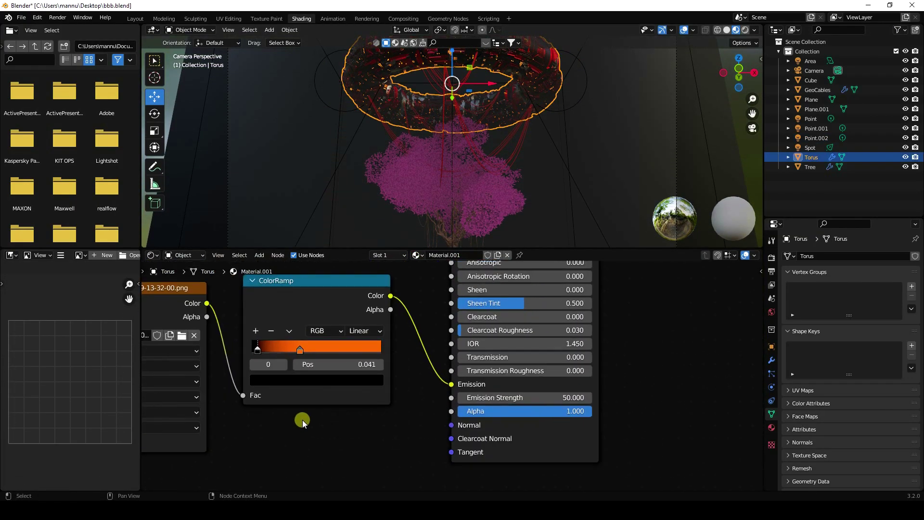
pyautogui.moveTo(302, 420); pyautogui.dragTo(360, 452, button='middle')
pyautogui.moveTo(318, 388); pyautogui.dragTo(322, 389)
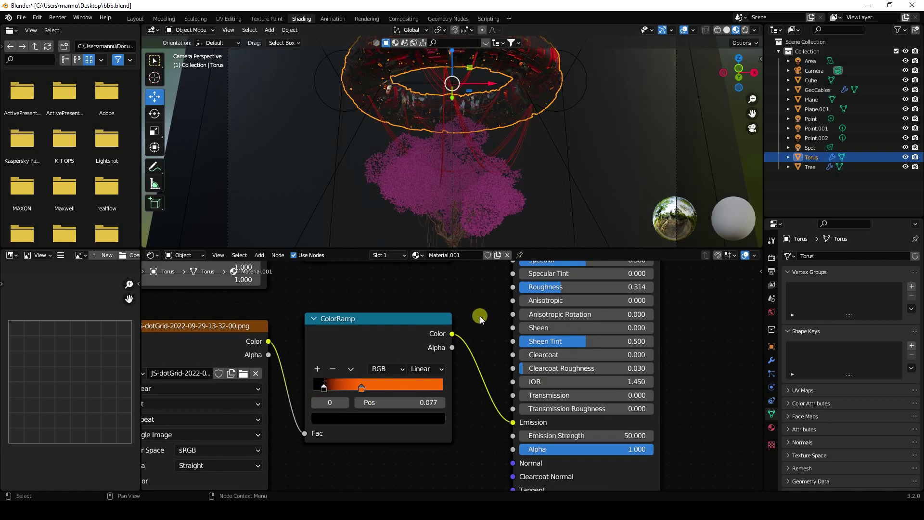
pyautogui.moveTo(345, 248); pyautogui.dragTo(321, 391)
# Create a new material named Wire with an Emission surface for the GeoCables object.
pyautogui.click(817, 90)
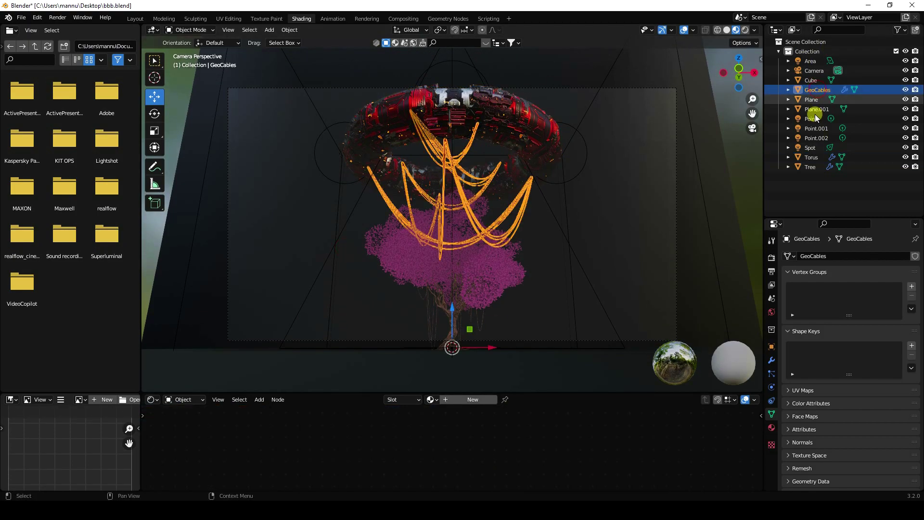
pyautogui.click(772, 428)
pyautogui.click(811, 296)
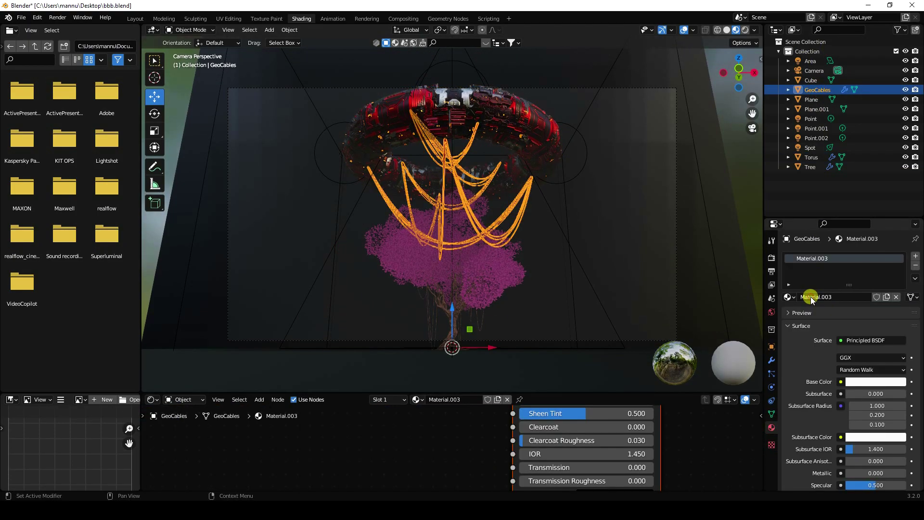
pyautogui.click(853, 340)
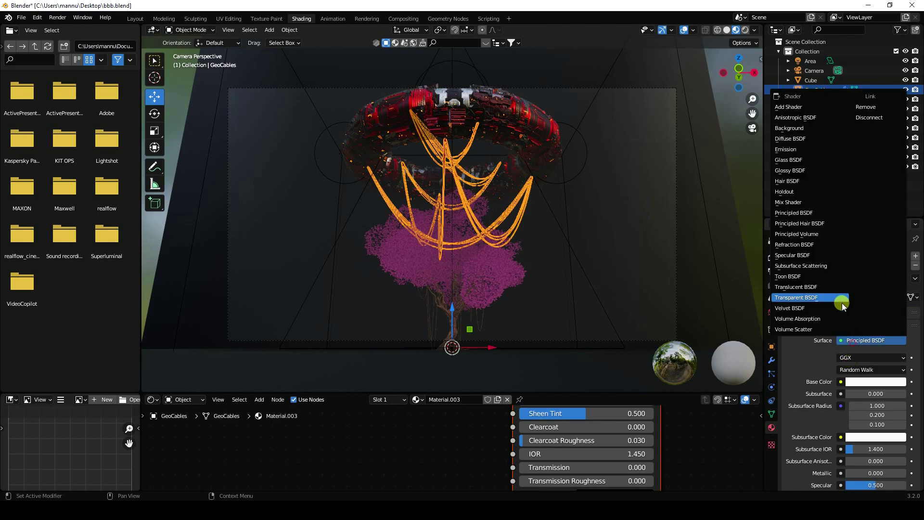
pyautogui.click(792, 150)
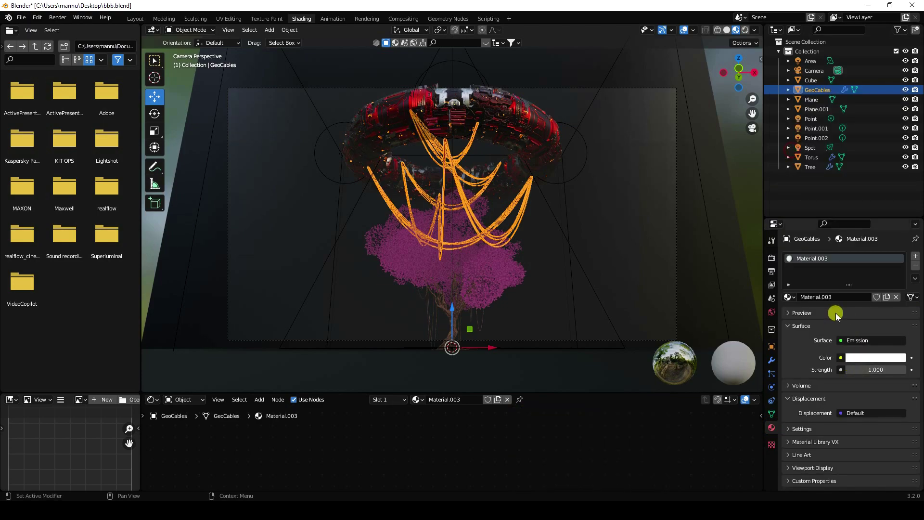
pyautogui.doubleClick(828, 297)
pyautogui.write('W')
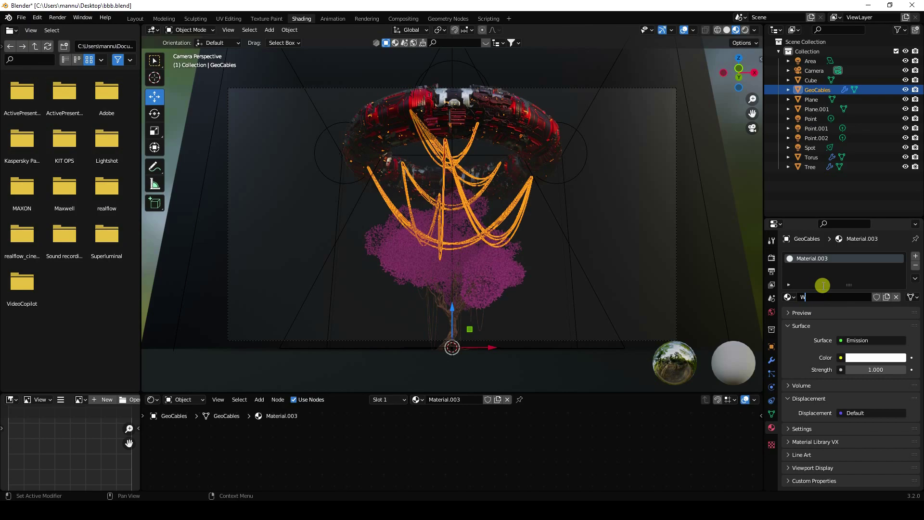
pyautogui.write('ire')
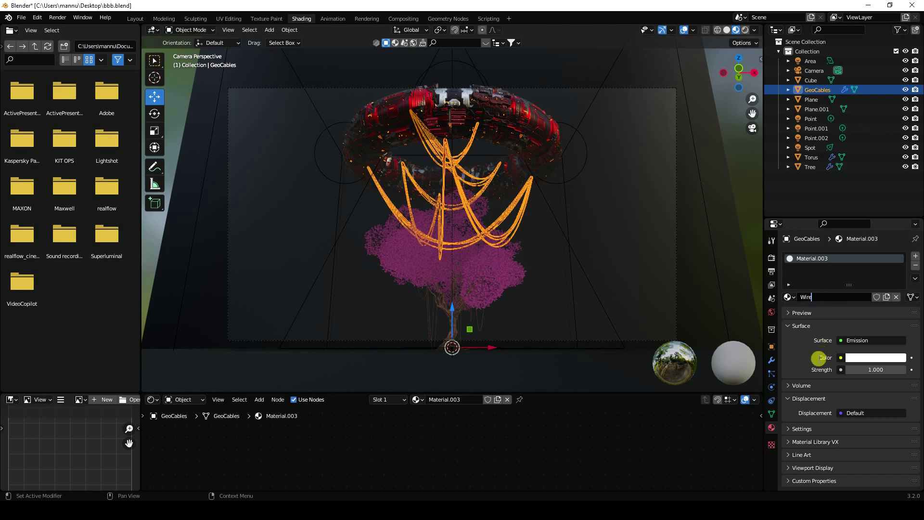
pyautogui.press('Return')
# Set the Wire material's emission color to hue 0.024 and saturation 1, with a strength of 100.
pyautogui.click(871, 360)
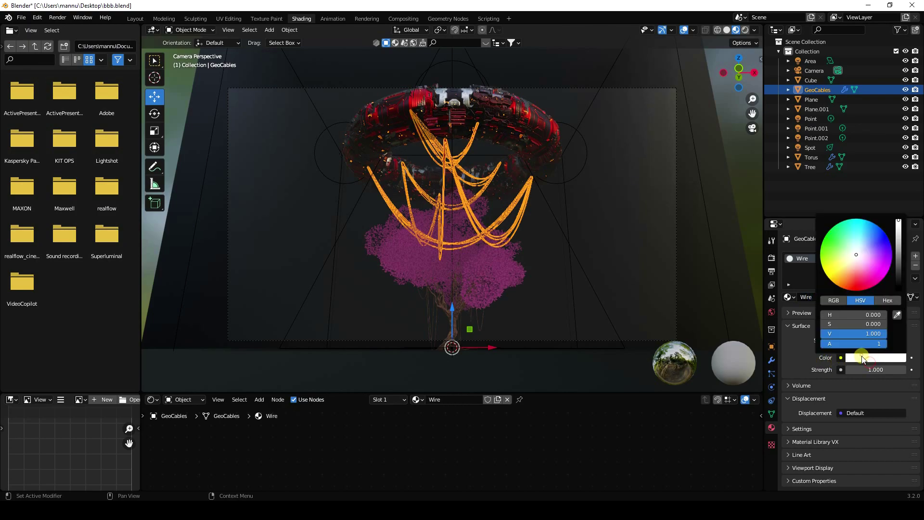
pyautogui.click(845, 312)
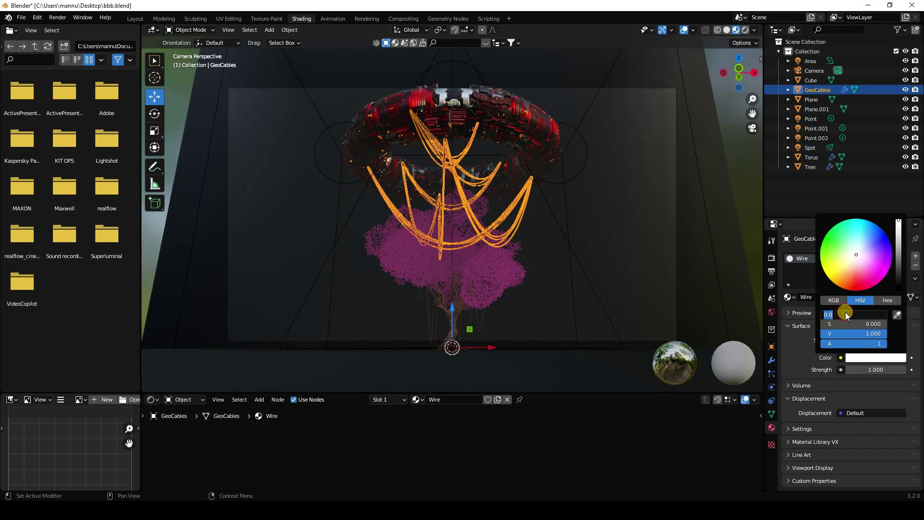
pyautogui.write('0.024')
pyautogui.press('Return')
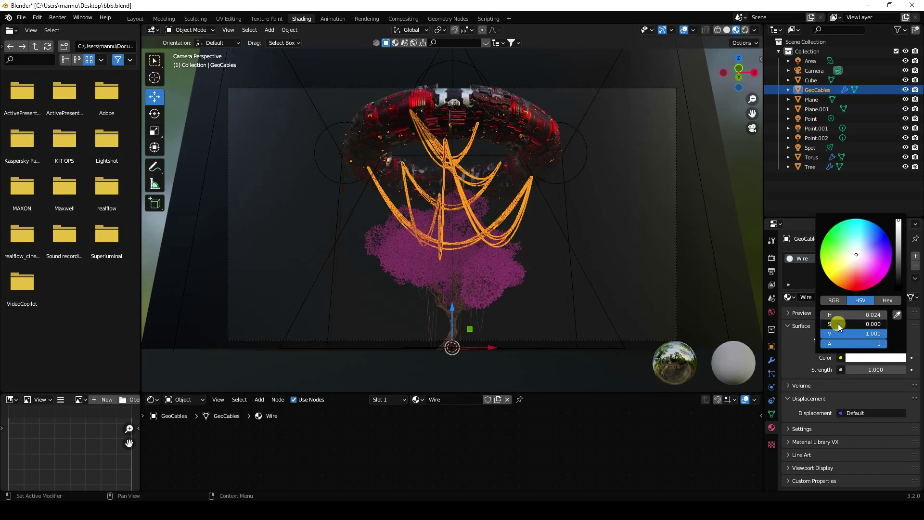
pyautogui.click(839, 323)
pyautogui.write('1')
pyautogui.press('Return')
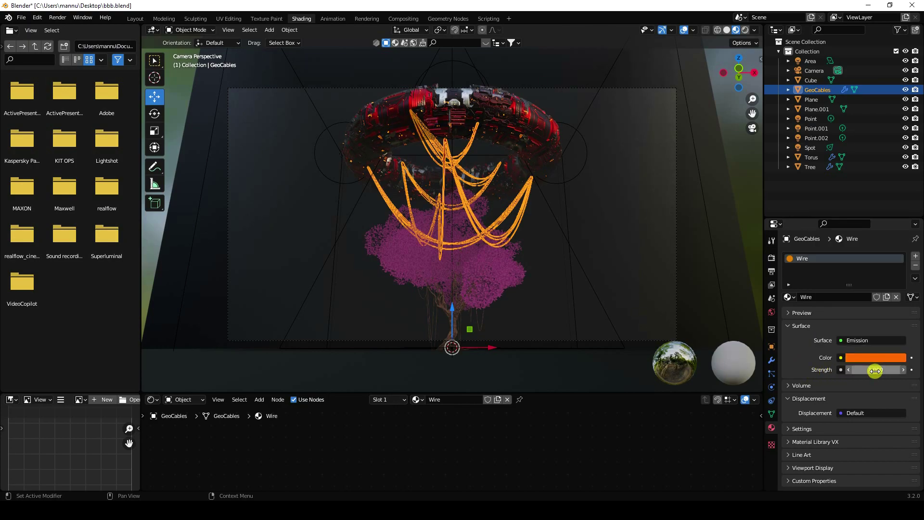
pyautogui.click(875, 371)
pyautogui.write('100')
pyautogui.press('Return')
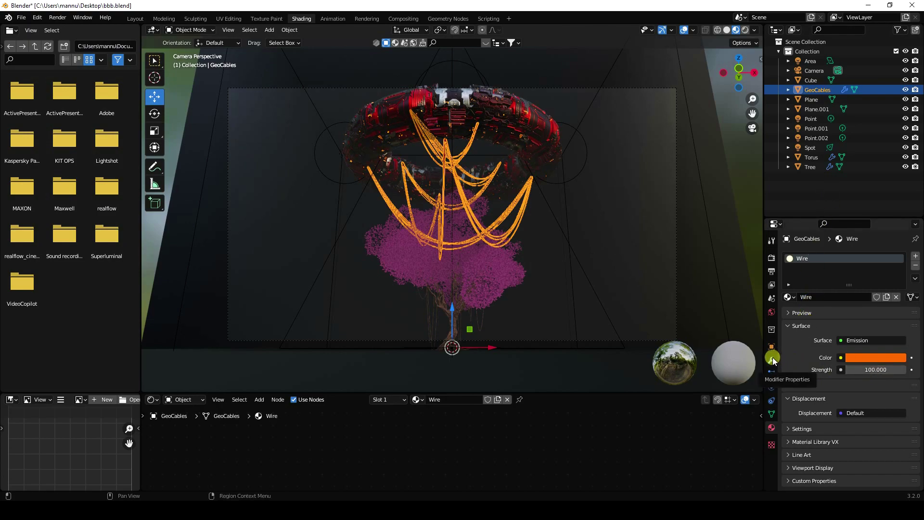
# Assign Wire as both the cable material and the corner rings material in the GeoCables modifier.
pyautogui.click(772, 359)
pyautogui.scroll(-5, 790, 409)
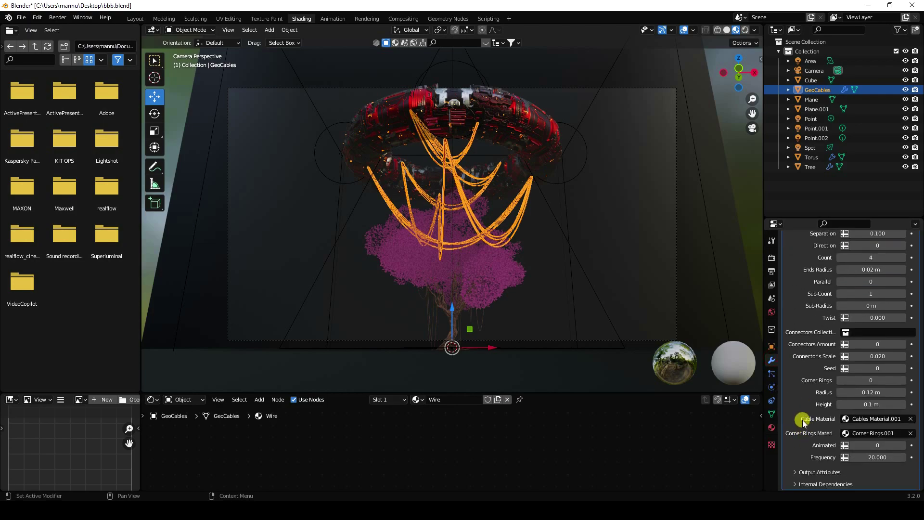
pyautogui.click(845, 418)
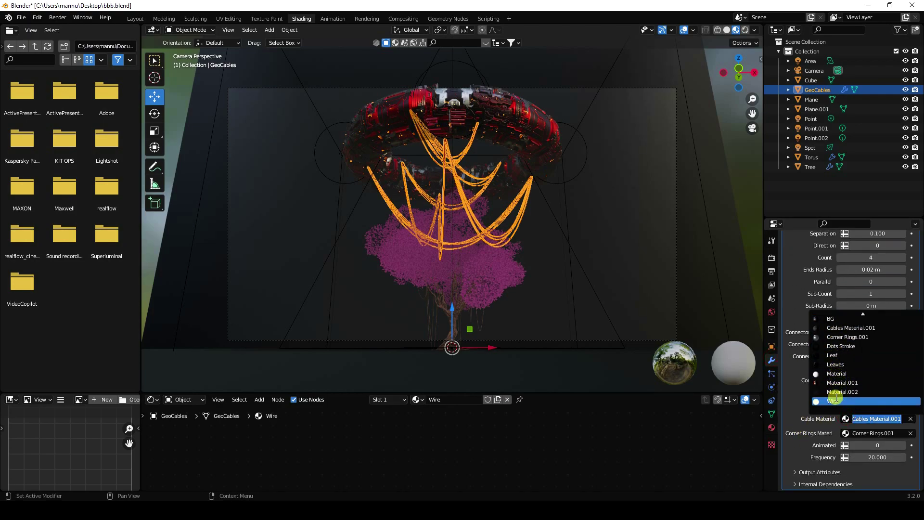
pyautogui.click(835, 405)
pyautogui.click(848, 432)
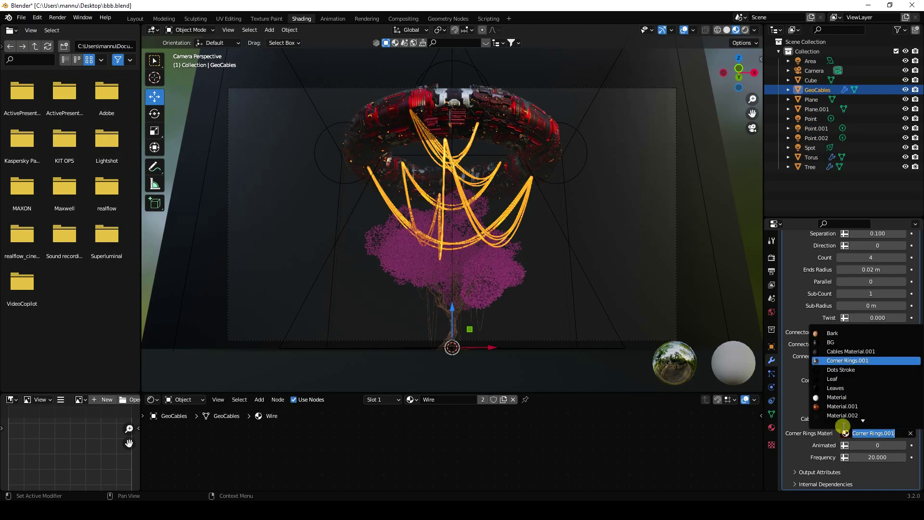
pyautogui.click(831, 417)
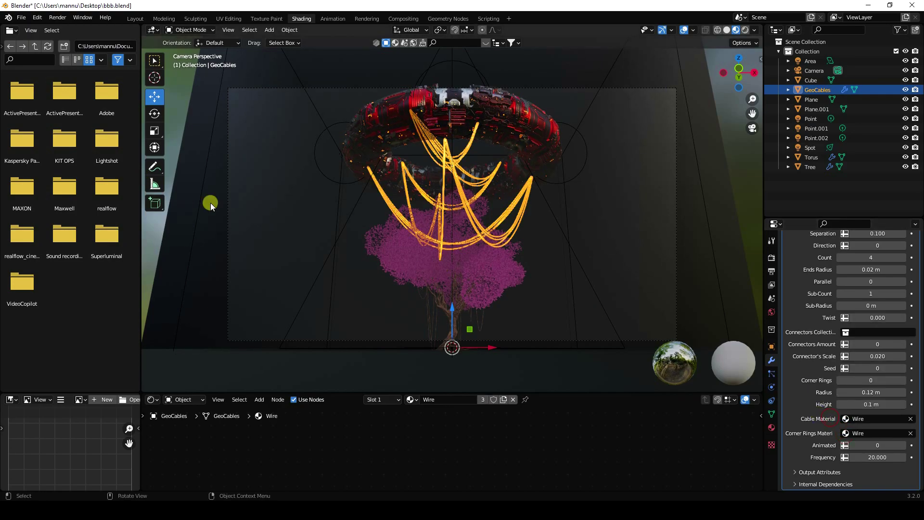
# Save the scene file and render a still image to check the glowing cables and torus.
pyautogui.click(18, 18)
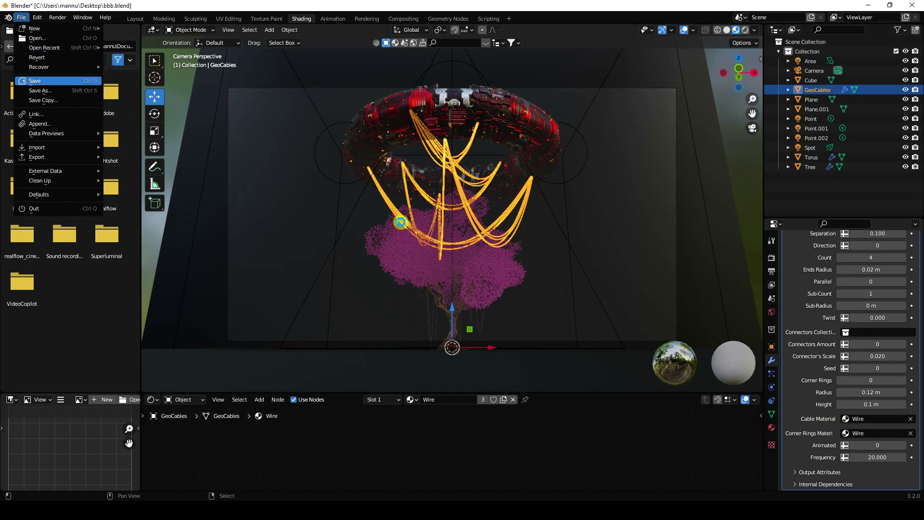
pyautogui.hotkey('ctrl', 's')
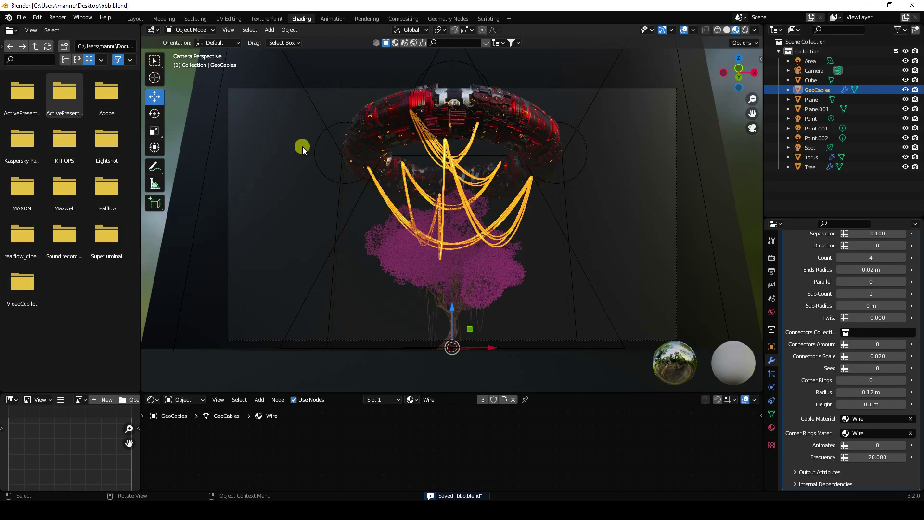
pyautogui.click(51, 18)
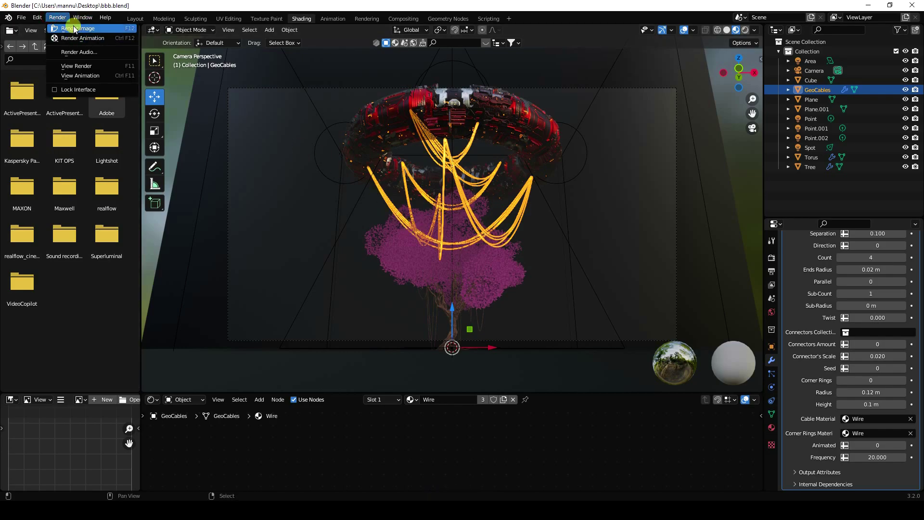
pyautogui.click(70, 29)
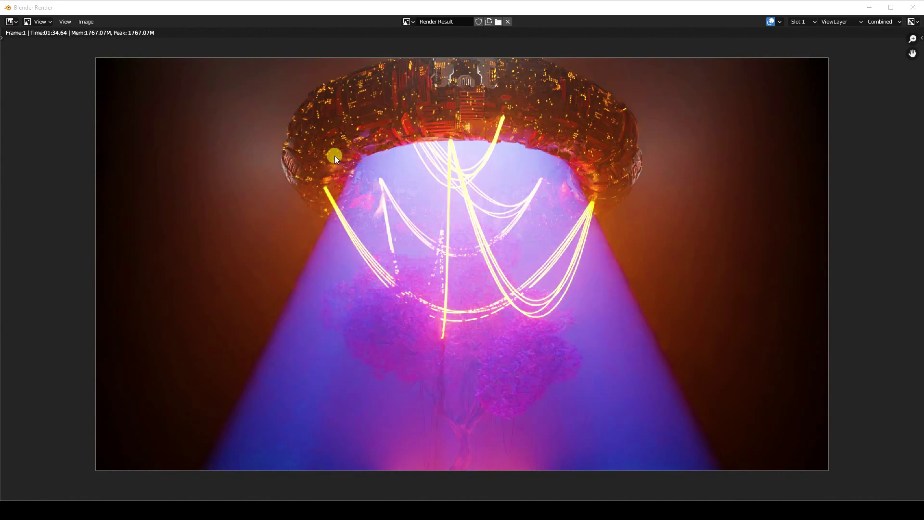
pyautogui.scroll(1, 447, 87)
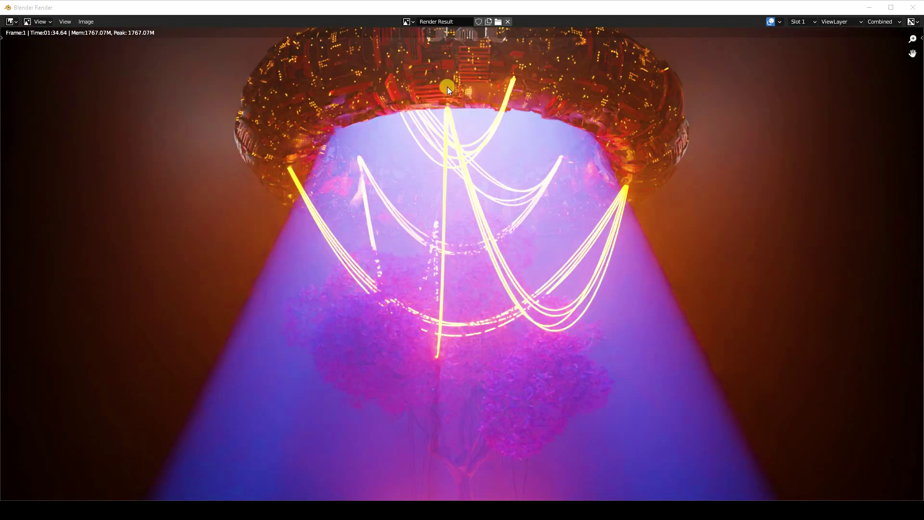
pyautogui.moveTo(450, 130); pyautogui.dragTo(444, 208, button='middle')
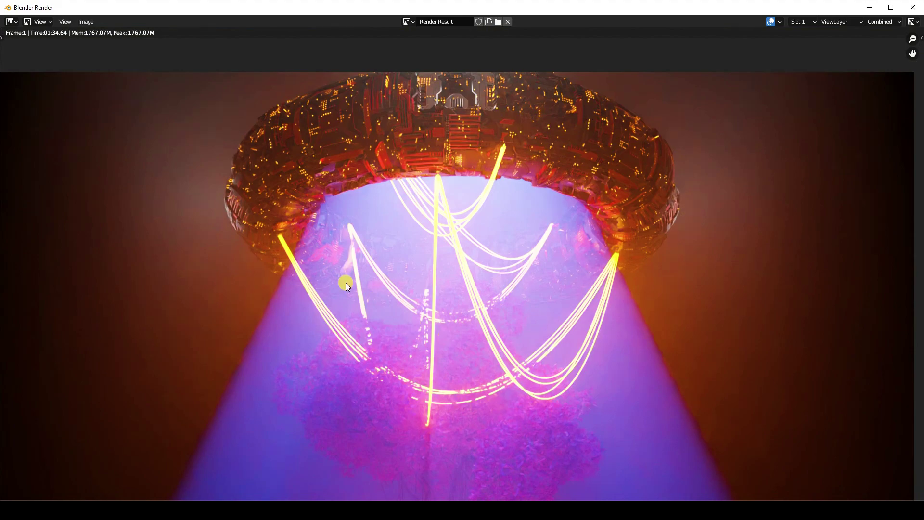
pyautogui.scroll(-1, 485, 150)
pyautogui.moveTo(485, 151); pyautogui.dragTo(466, 149, button='middle')
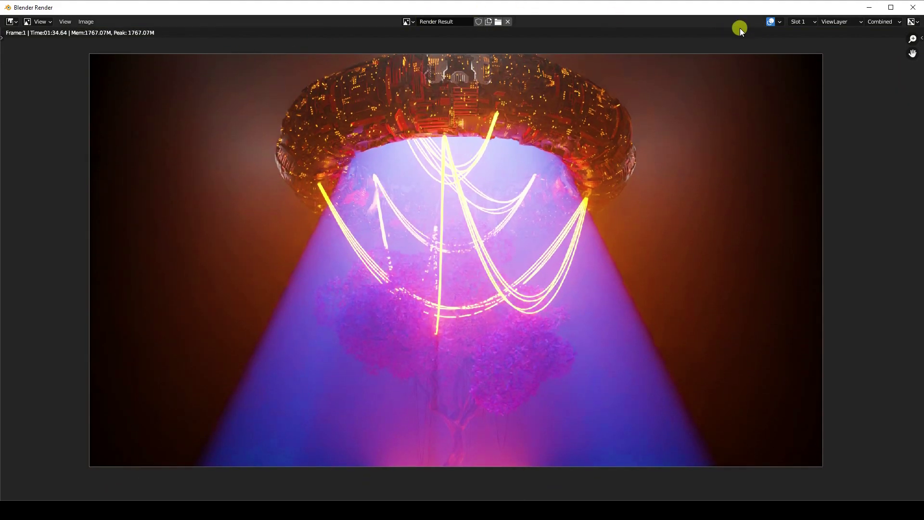
pyautogui.click(912, 8)
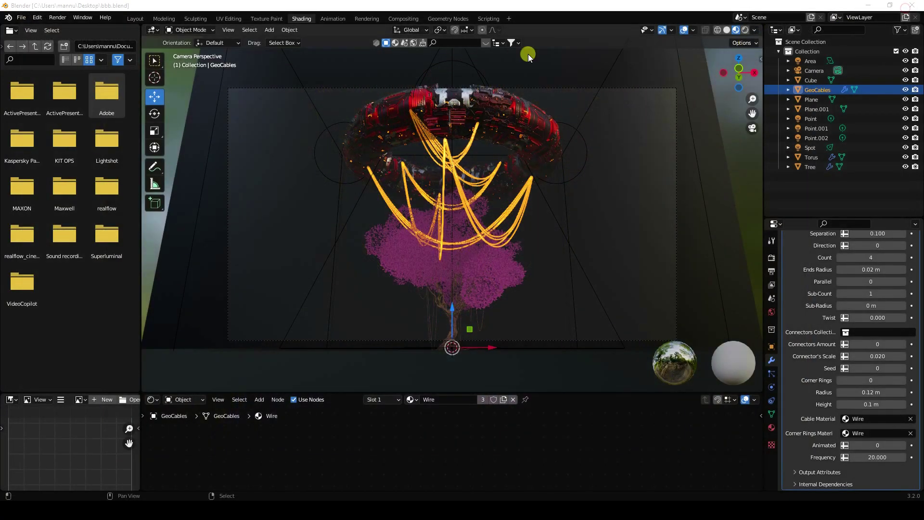
# Enable compositing nodes for the scene and move the Composite node farther away from Render Layers.
pyautogui.click(403, 19)
pyautogui.click(105, 31)
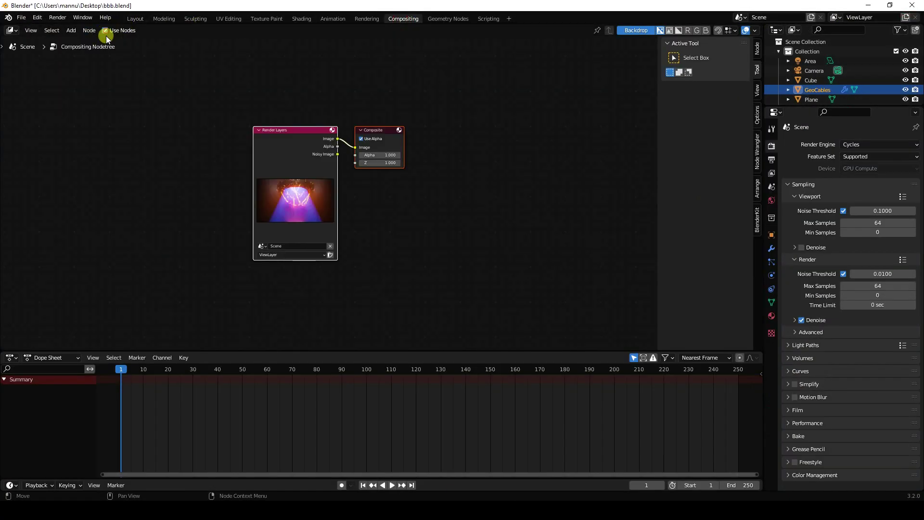
pyautogui.moveTo(393, 208); pyautogui.dragTo(332, 244, button='middle')
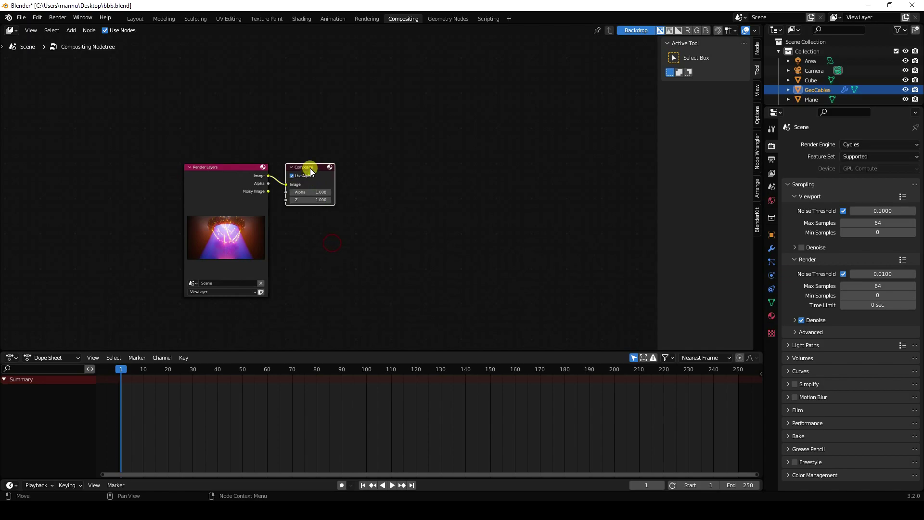
pyautogui.moveTo(310, 174); pyautogui.dragTo(472, 200)
# Add a Viewer node below the Composite node and feed it the Render Layers image.
pyautogui.click(71, 30)
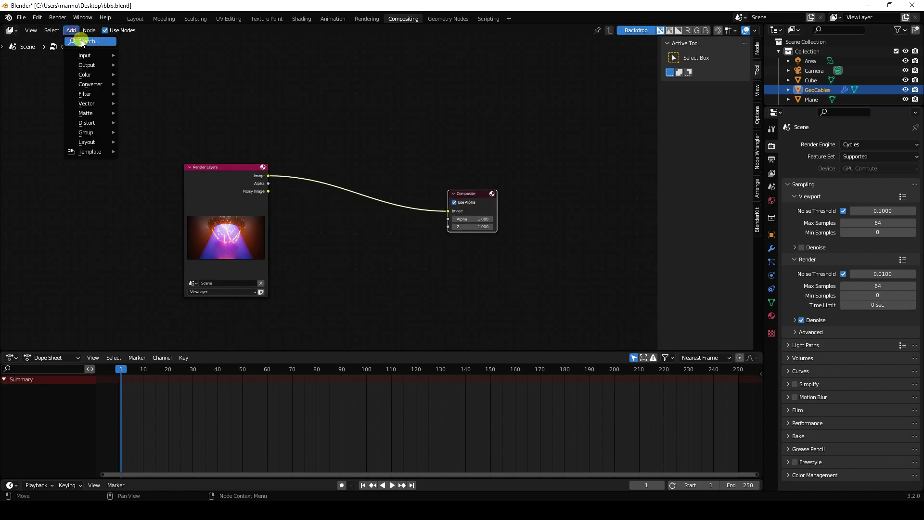
pyautogui.click(81, 41)
pyautogui.write('vi')
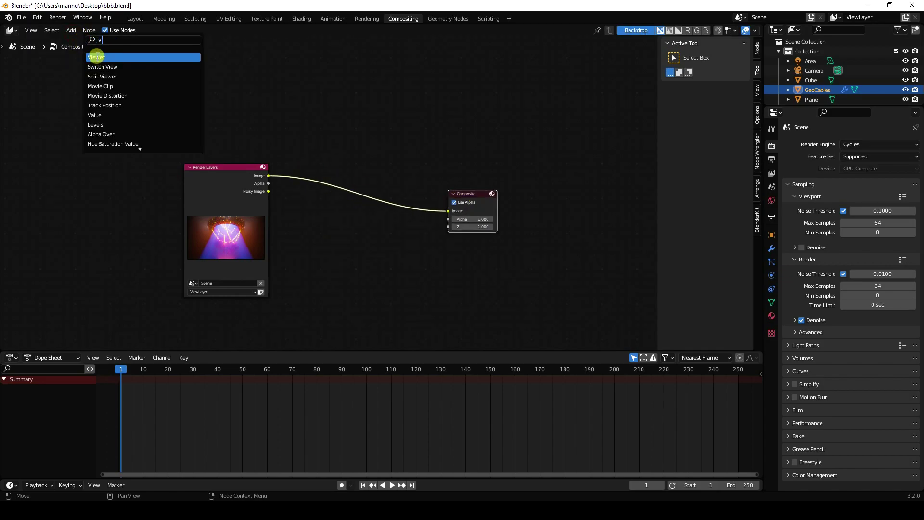
pyautogui.click(94, 57)
pyautogui.click(554, 329)
pyautogui.scroll(1, 446, 244)
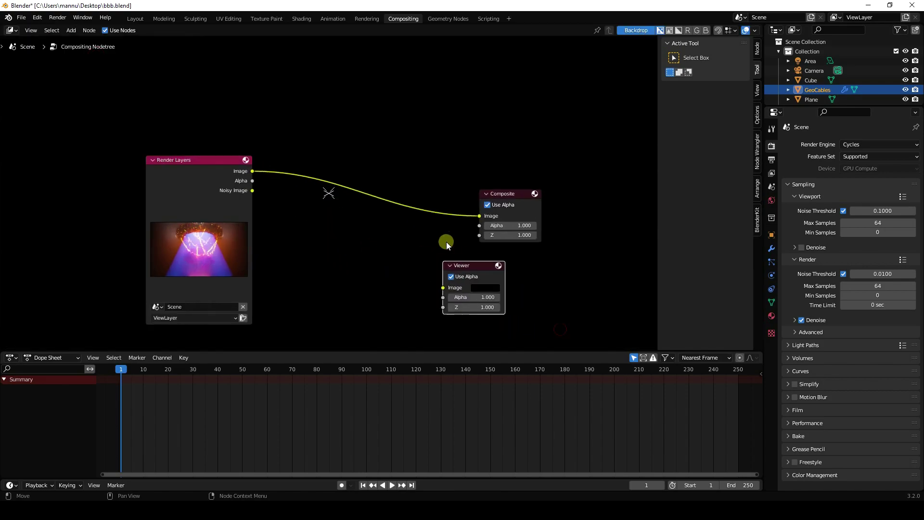
pyautogui.moveTo(253, 171); pyautogui.dragTo(443, 288)
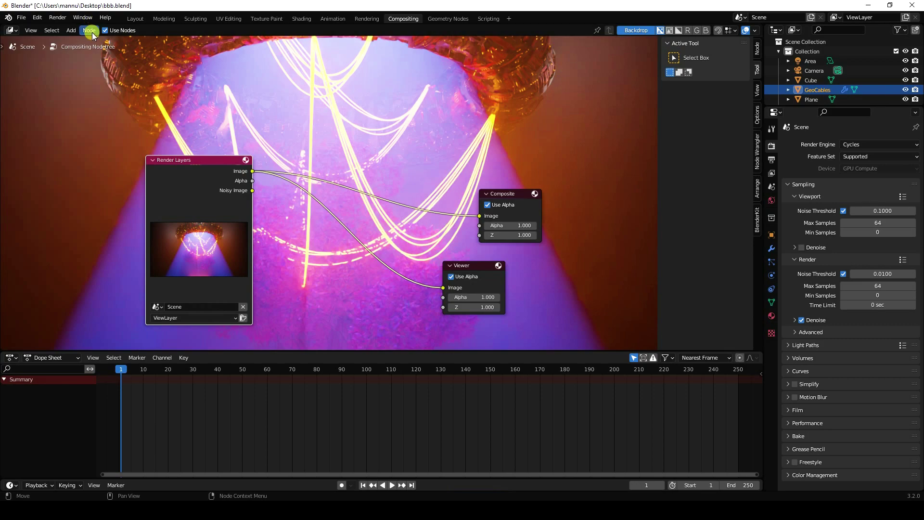
# Add a Glare node and insert it into the link between Render Layers and the Viewer.
pyautogui.click(71, 30)
pyautogui.click(89, 45)
pyautogui.write('glare')
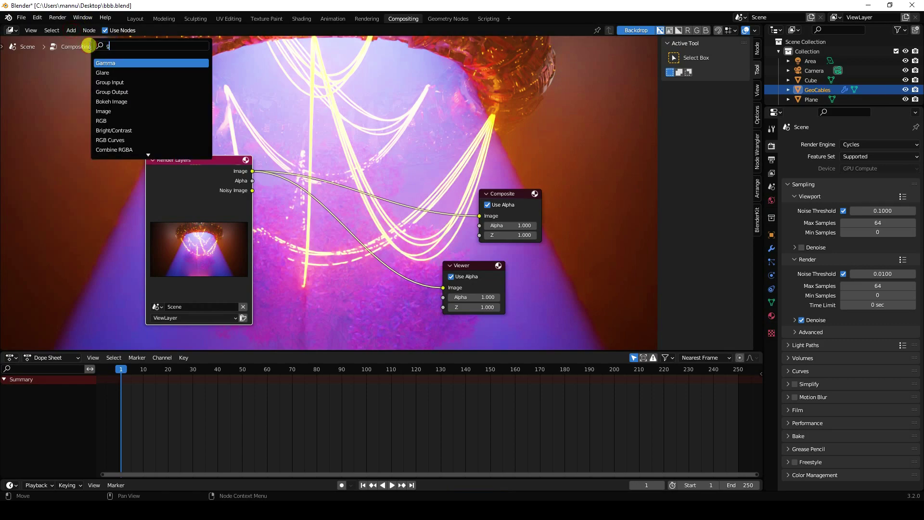
pyautogui.press('Return')
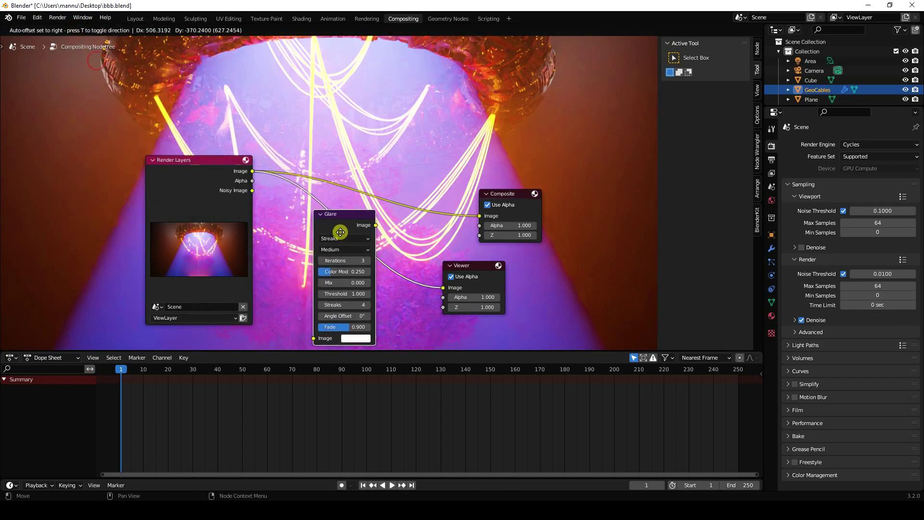
pyautogui.click(337, 230)
# Set the Glare node to Fog Glow with High quality and a size of 9.
pyautogui.click(330, 239)
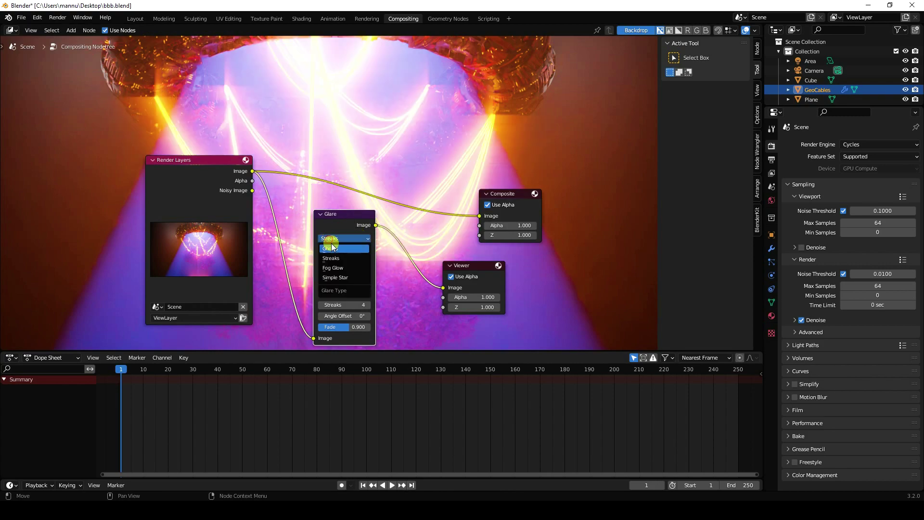
pyautogui.click(326, 268)
pyautogui.click(330, 250)
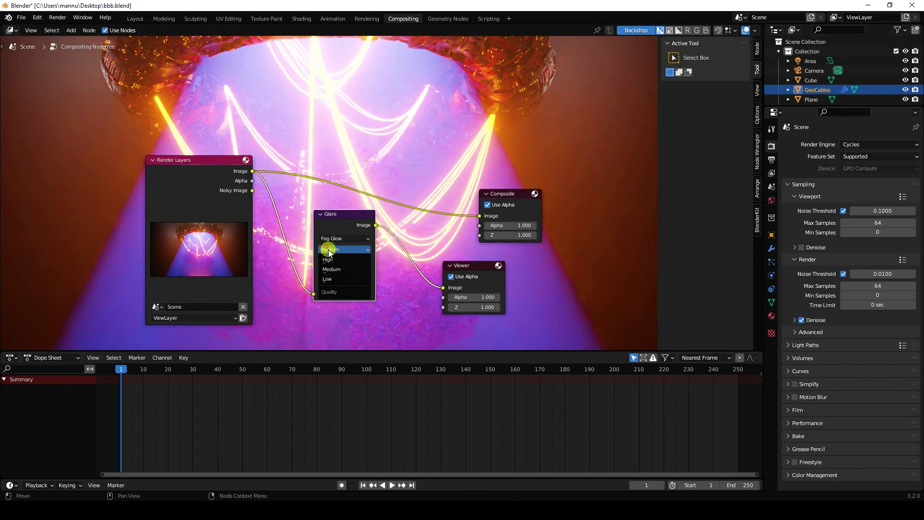
pyautogui.click(331, 260)
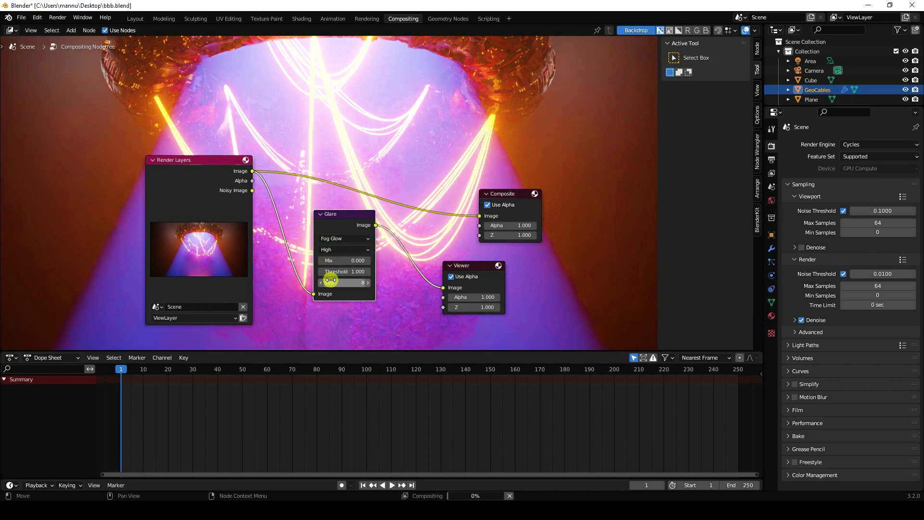
pyautogui.click(369, 283)
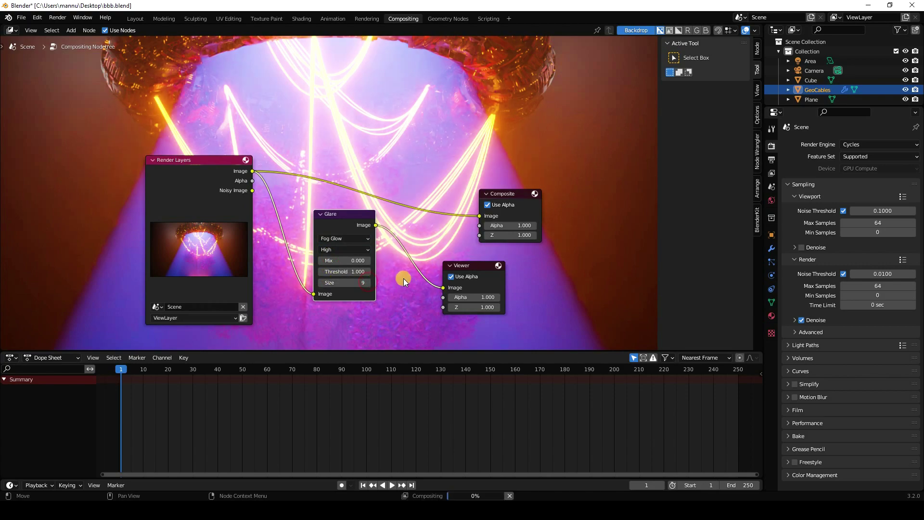
pyautogui.scroll(-1, 367, 258)
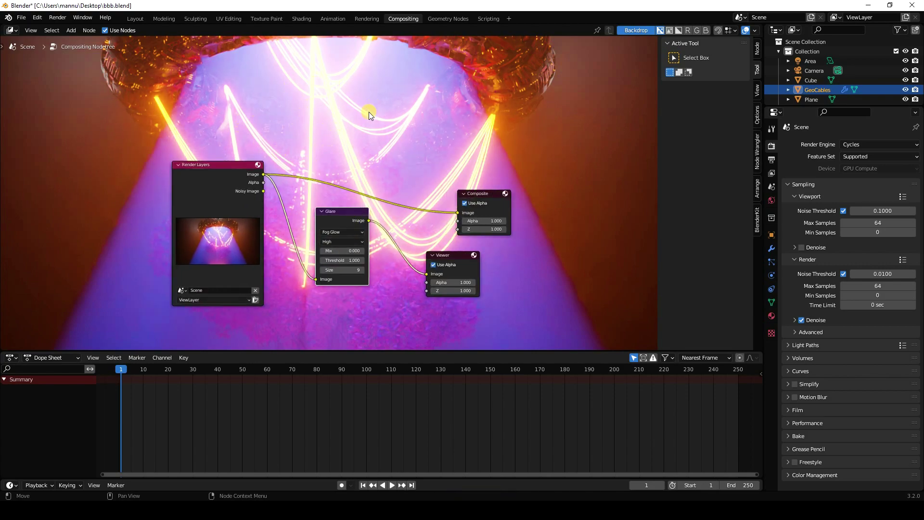
# Display the Viewer Node image in the Rendering workspace and examine the glow around the cables.
pyautogui.click(365, 19)
pyautogui.scroll(2, 362, 124)
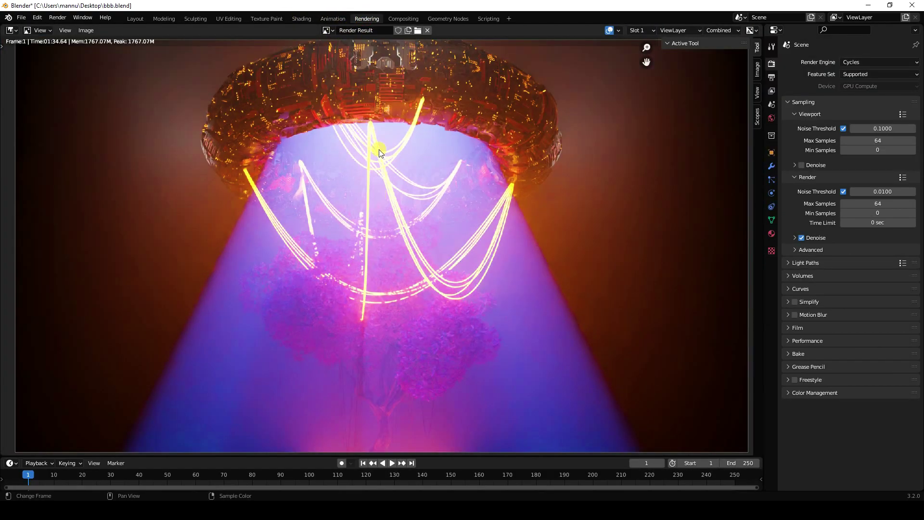
pyautogui.scroll(-2, 370, 142)
pyautogui.click(327, 30)
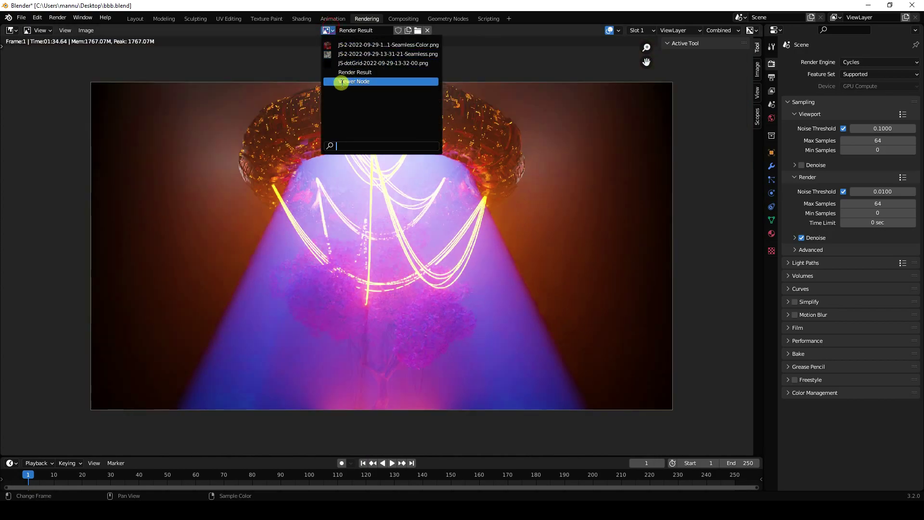
pyautogui.click(343, 82)
pyautogui.scroll(3, 392, 140)
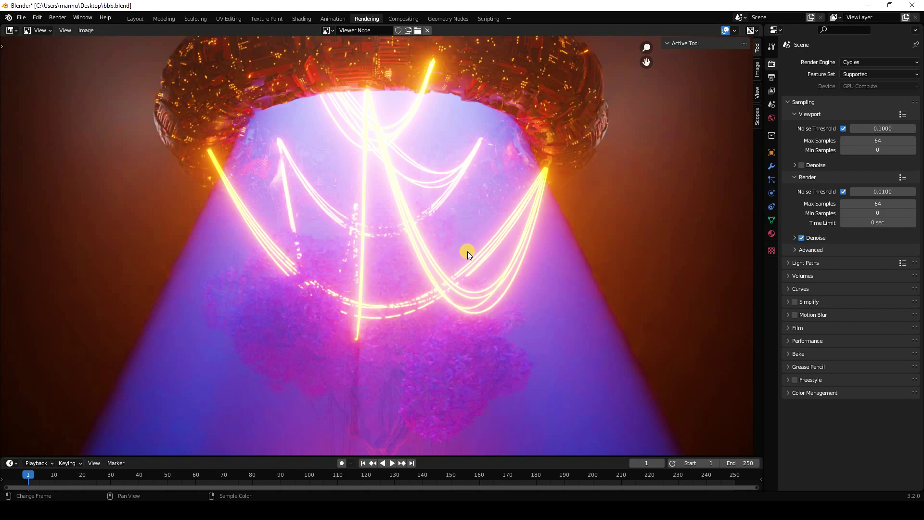
pyautogui.scroll(-3, 357, 233)
pyautogui.scroll(2, 375, 145)
pyautogui.scroll(-1, 327, 304)
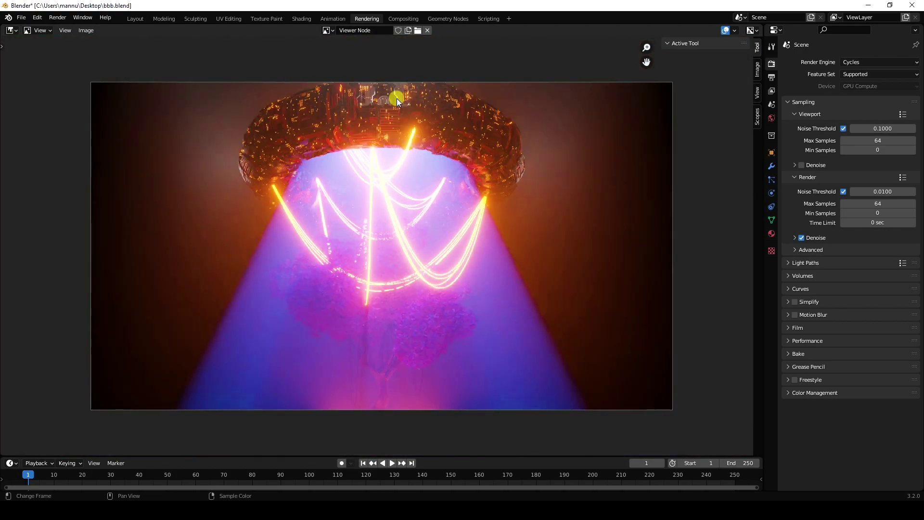